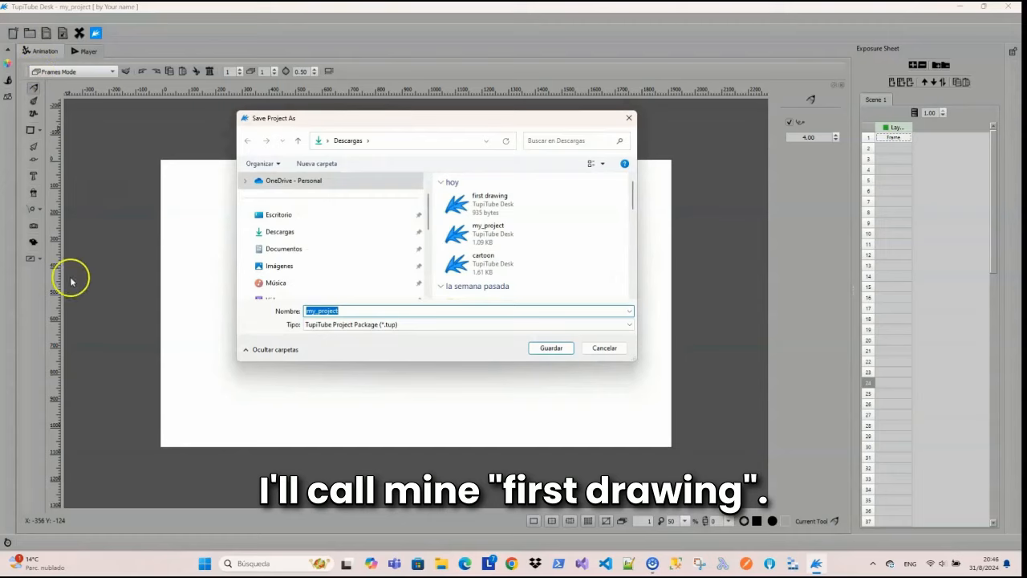
# Save the project as "first drawing" in the Descargas folder, overwriting the existing file of that name
pyautogui.click(481, 202)
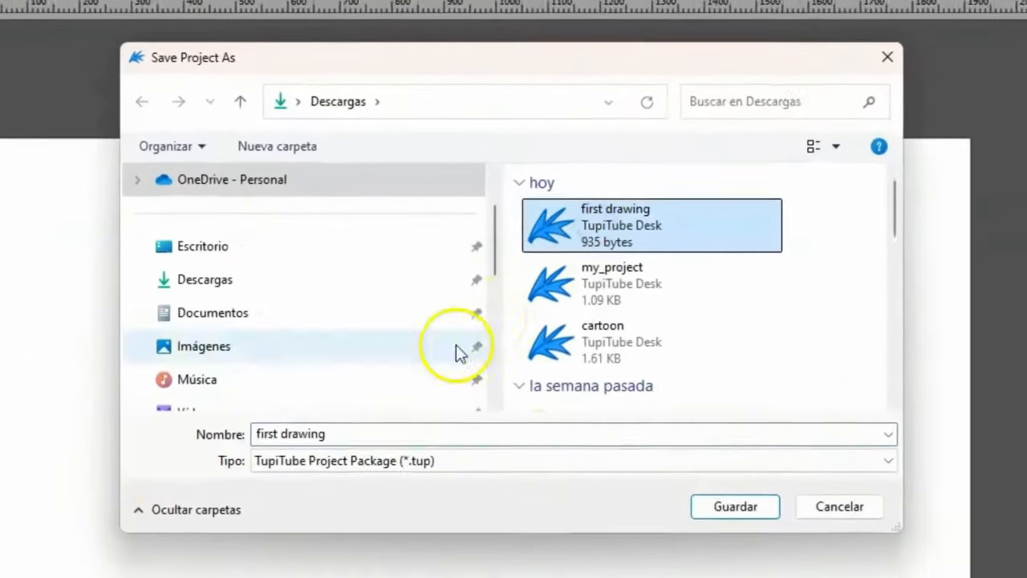
pyautogui.click(345, 434)
pyautogui.click(360, 434)
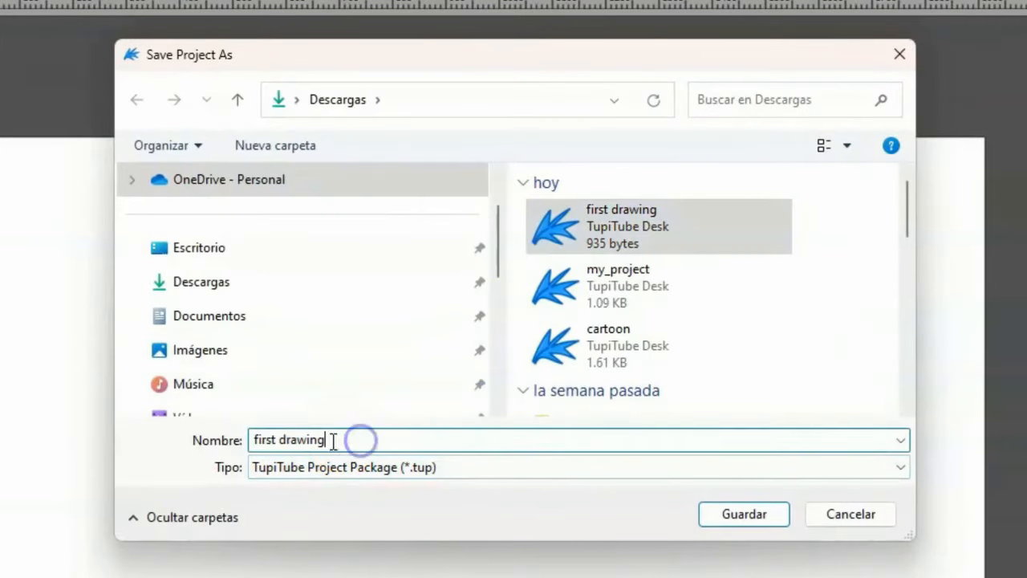
pyautogui.click(744, 514)
pyautogui.click(725, 388)
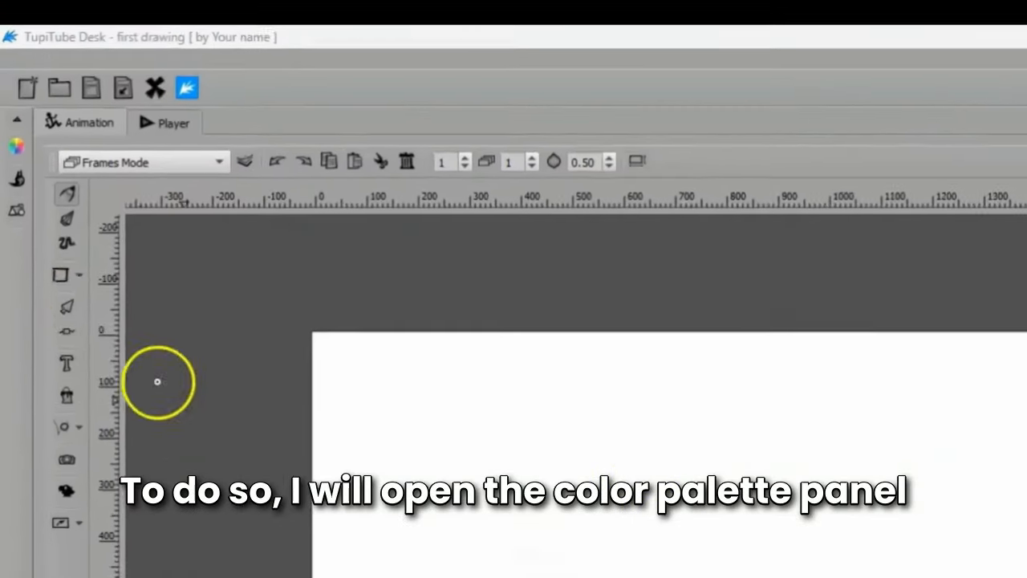
# Set the canvas background color to light blue #6bb5ff
pyautogui.click(19, 151)
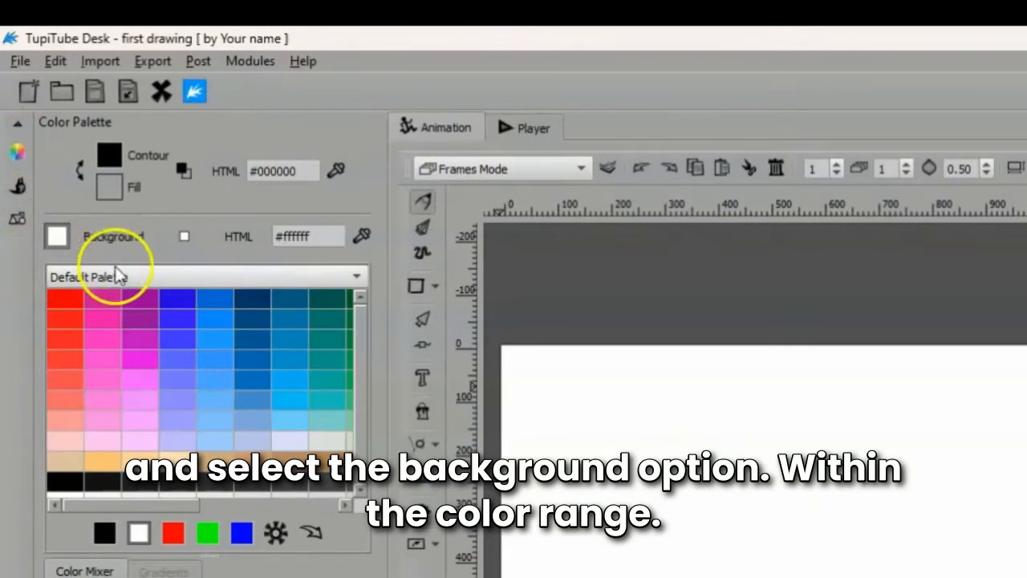
pyautogui.click(57, 235)
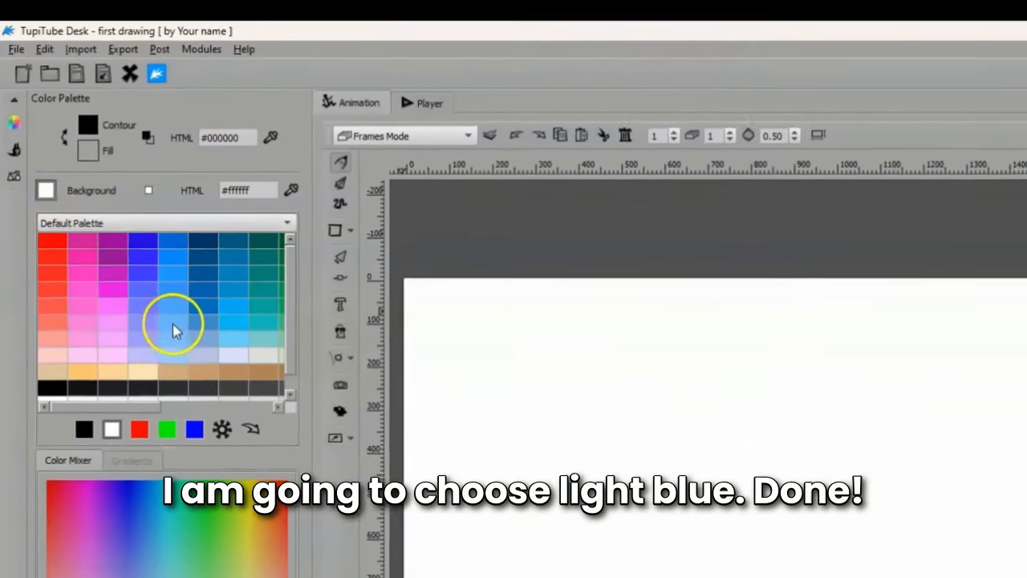
pyautogui.click(217, 403)
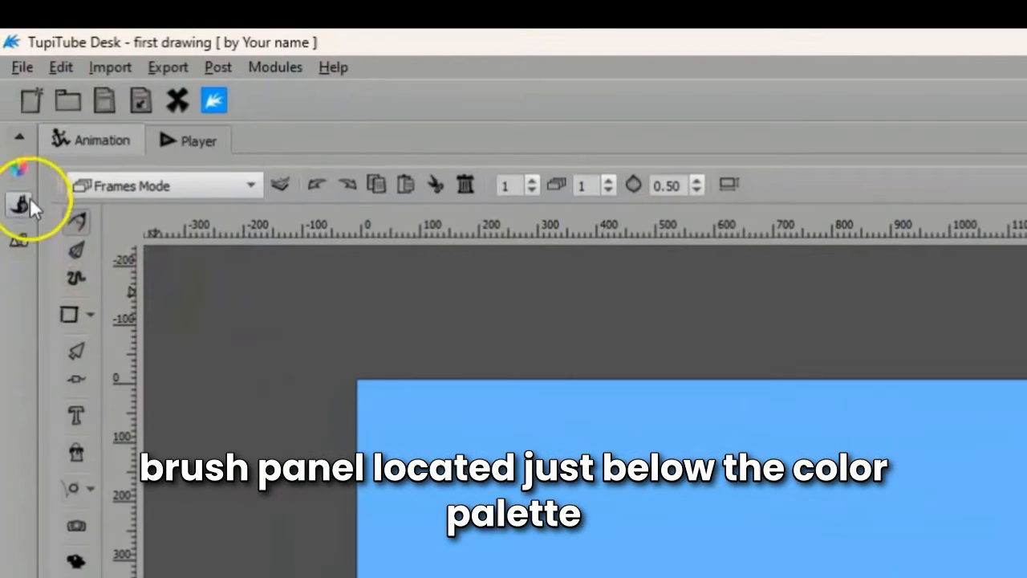
# Set the brush thickness to 22 and draw a large ellipse about 800 by 690 px for the face near the canvas center
pyautogui.click(22, 203)
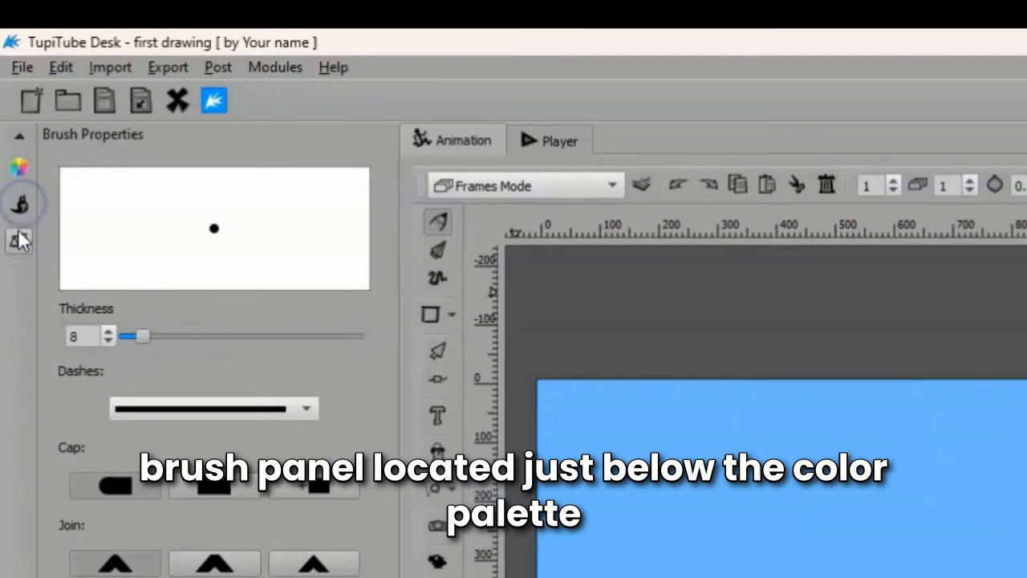
pyautogui.click(87, 335)
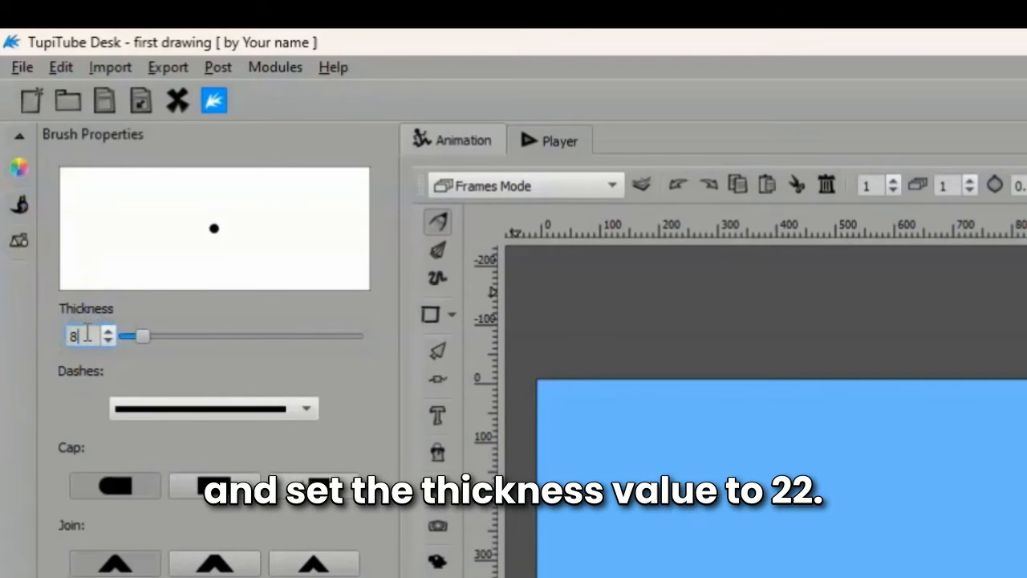
pyautogui.write('22')
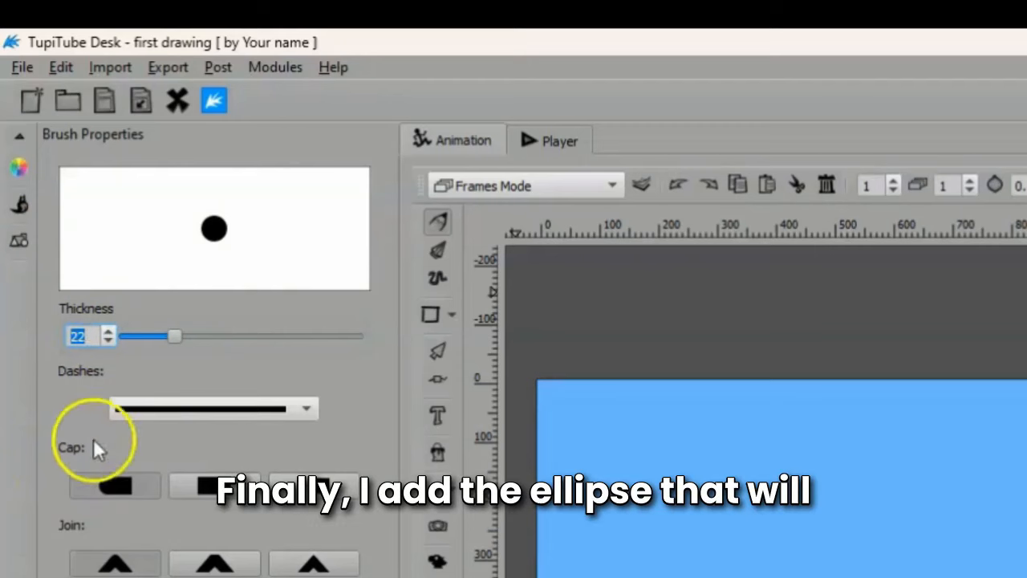
pyautogui.click(23, 202)
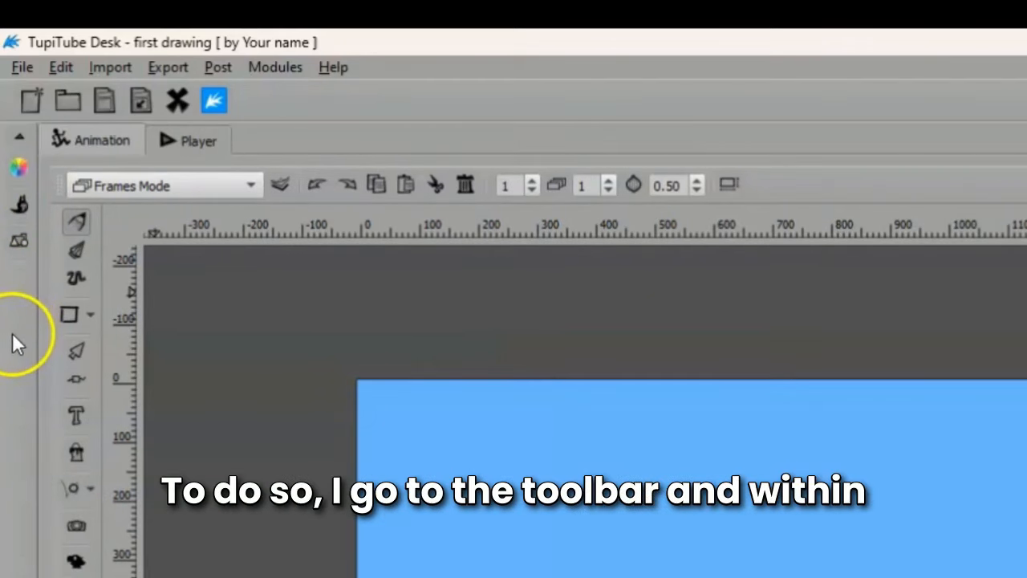
pyautogui.click(88, 313)
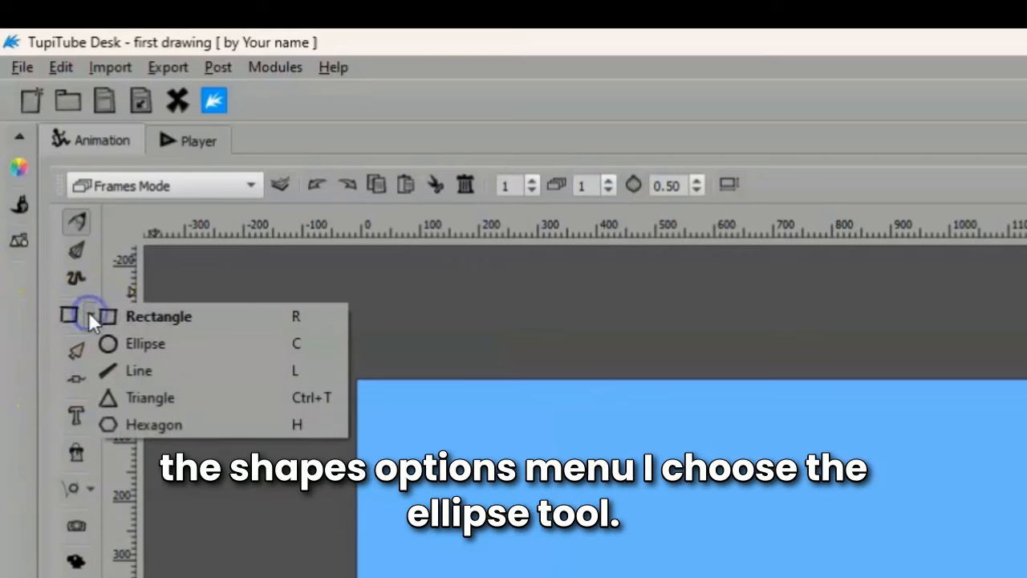
pyautogui.click(146, 344)
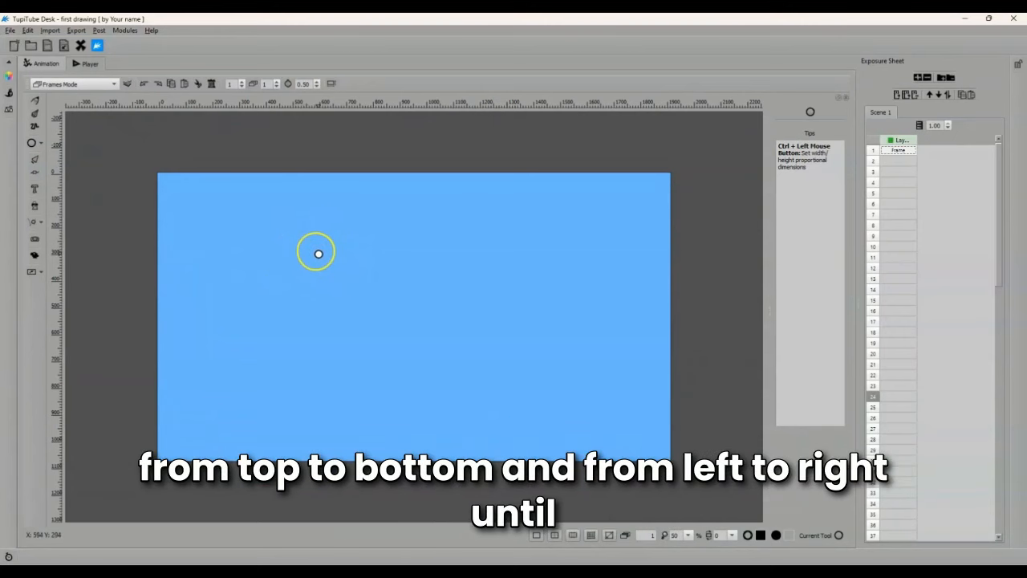
pyautogui.moveTo(320, 254); pyautogui.dragTo(537, 438)
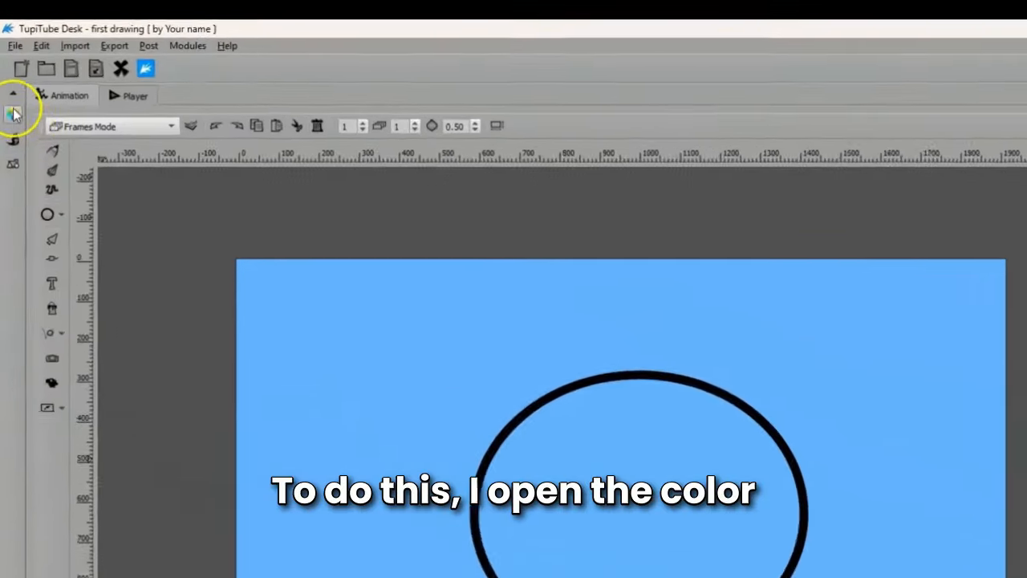
# Fill the inside of the large ellipse with light pink #f8c3bd as the skin color
pyautogui.click(8, 74)
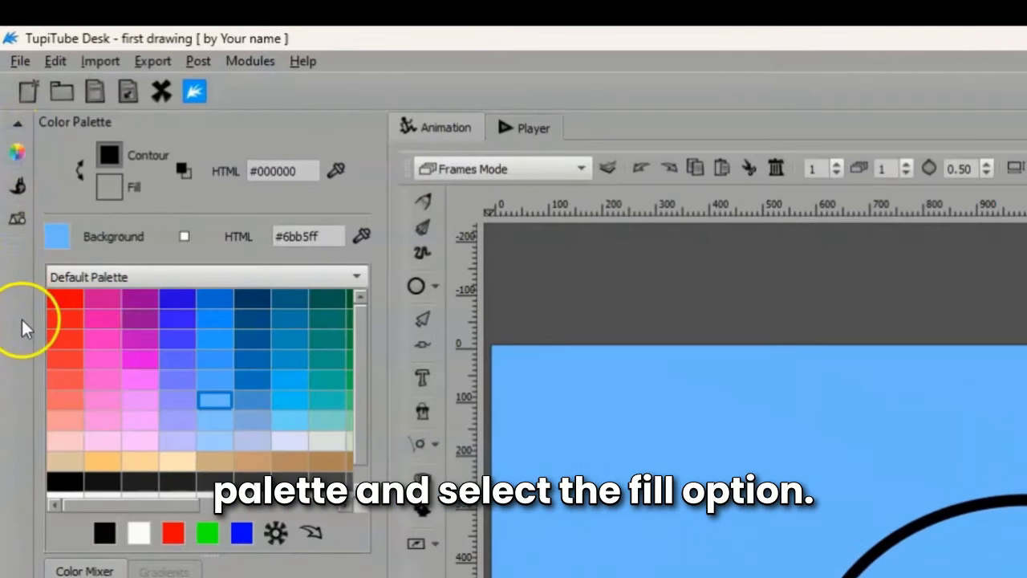
pyautogui.click(108, 187)
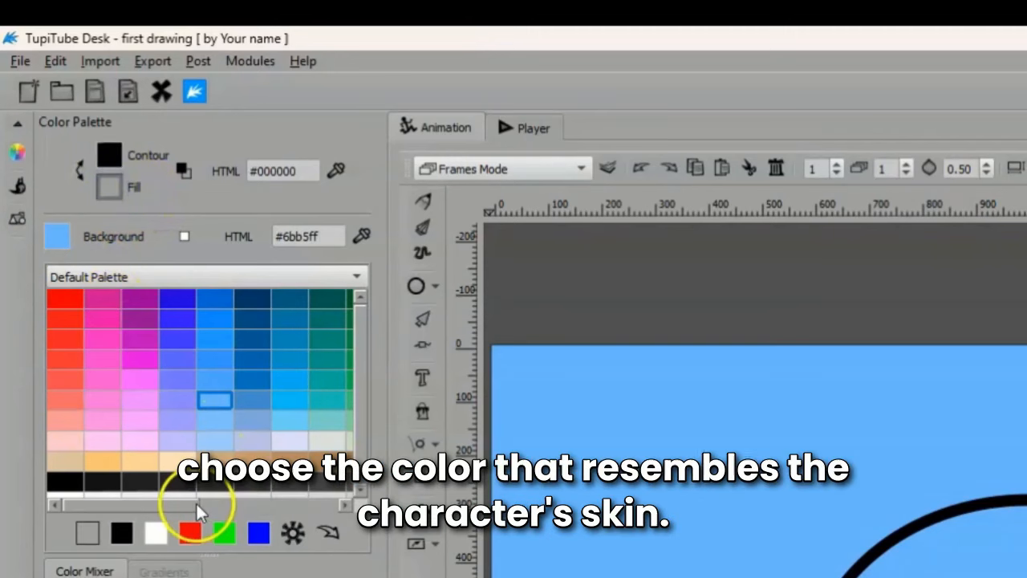
pyautogui.moveTo(179, 507); pyautogui.dragTo(333, 500)
pyautogui.click(334, 442)
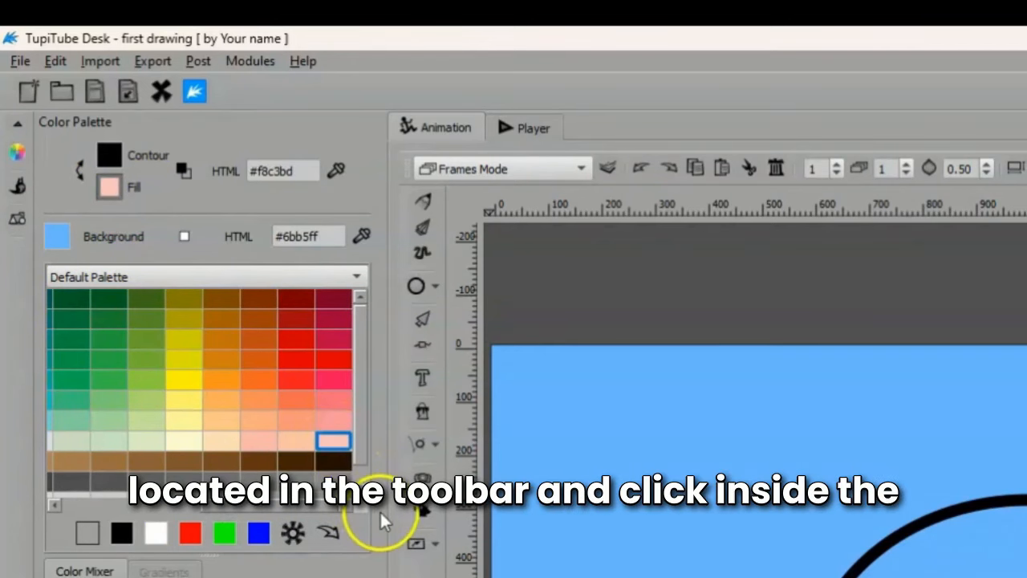
pyautogui.click(422, 411)
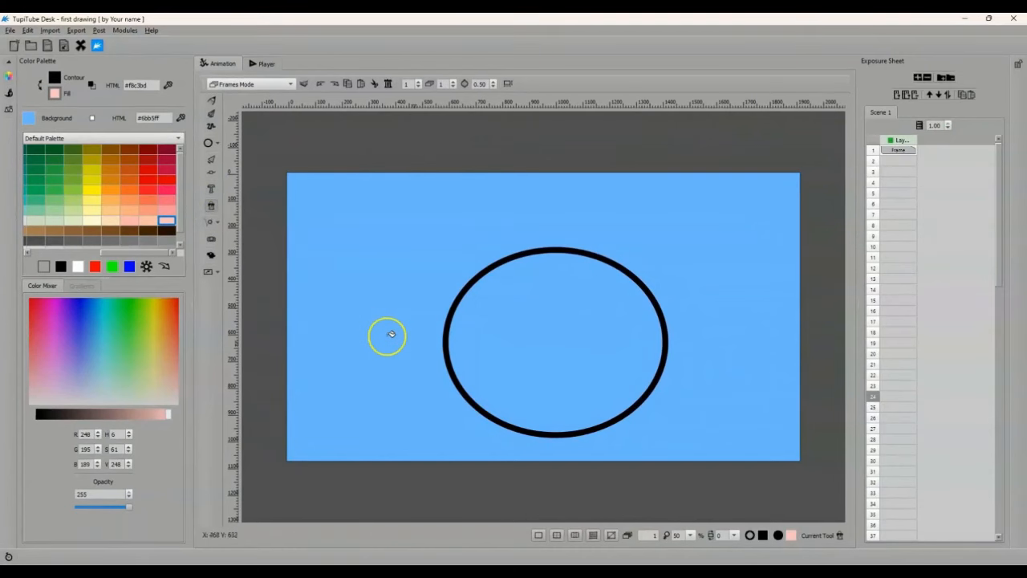
pyautogui.click(560, 309)
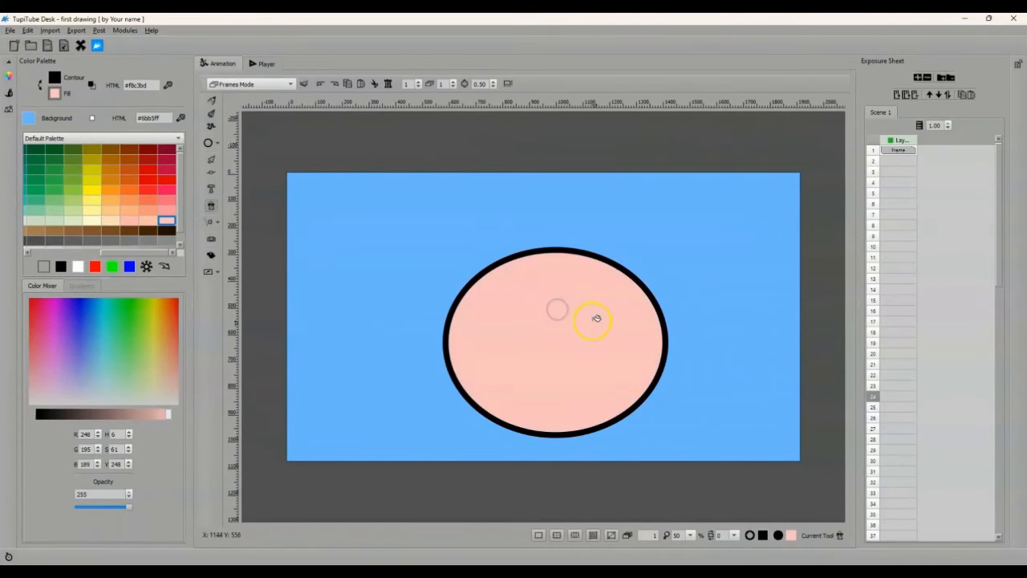
# Set the brush thickness to 15 for thinner contour lines
pyautogui.click(12, 78)
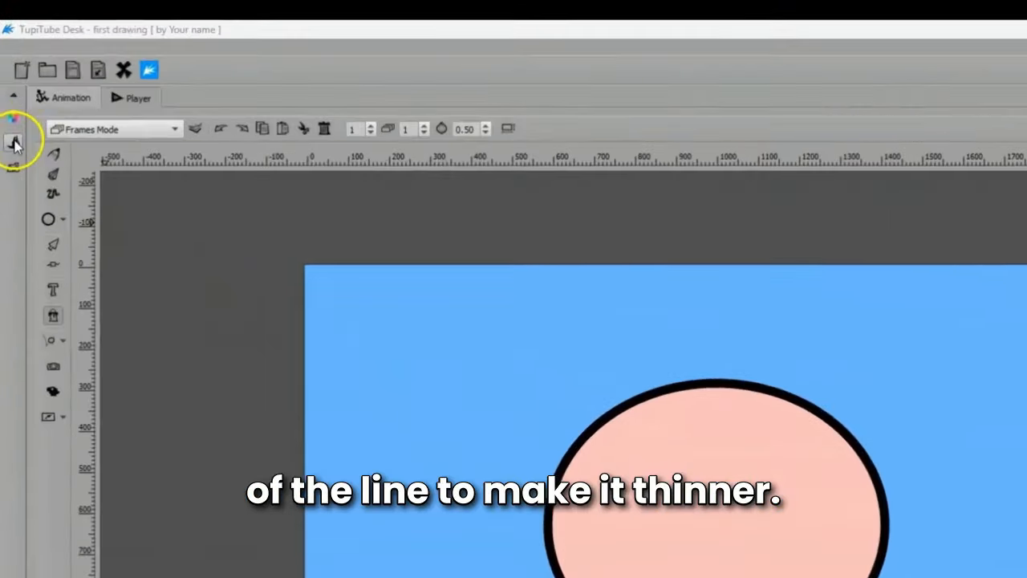
pyautogui.click(9, 88)
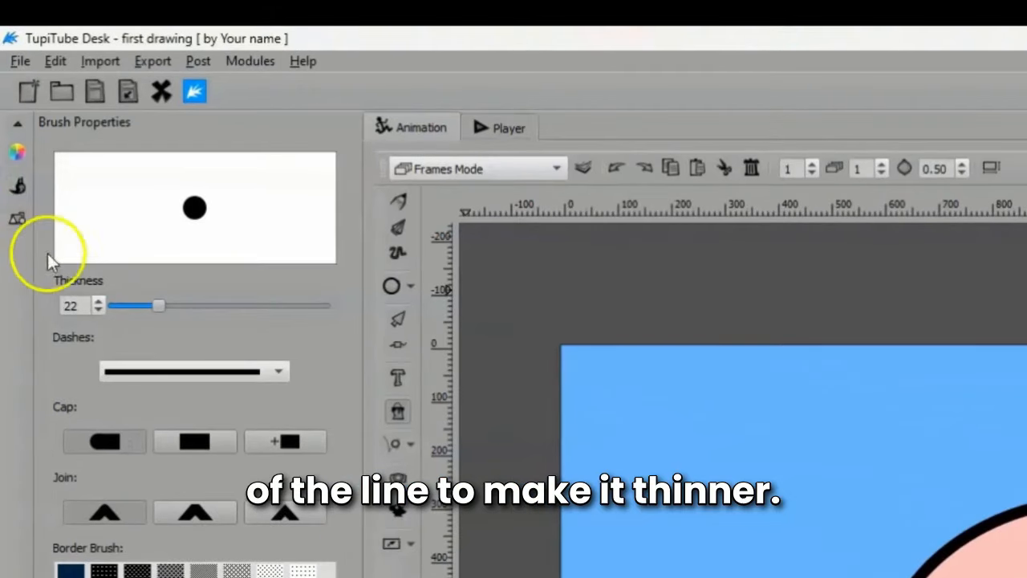
pyautogui.click(70, 306)
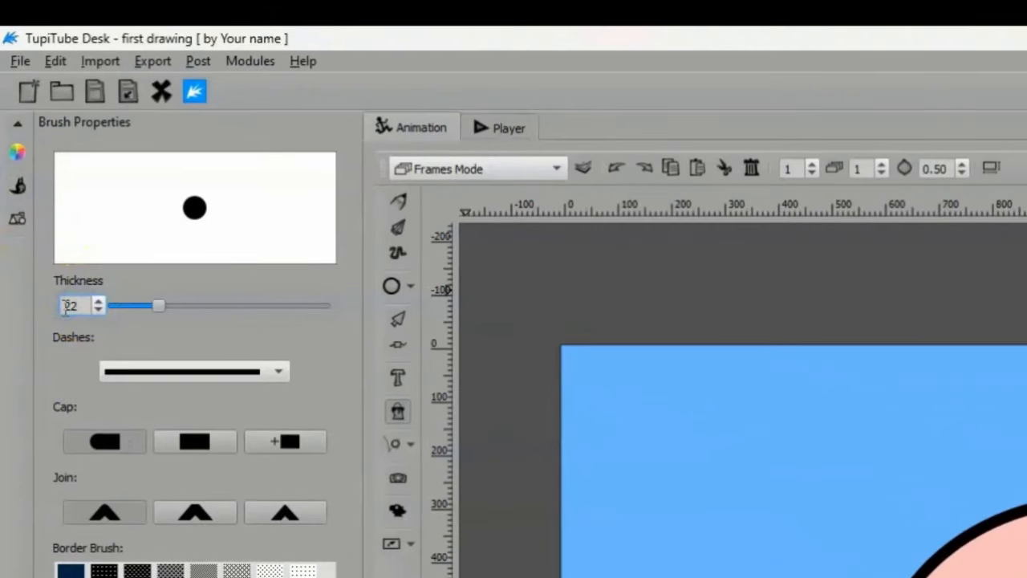
pyautogui.press('BackSpace')
pyautogui.press('BackSpace')
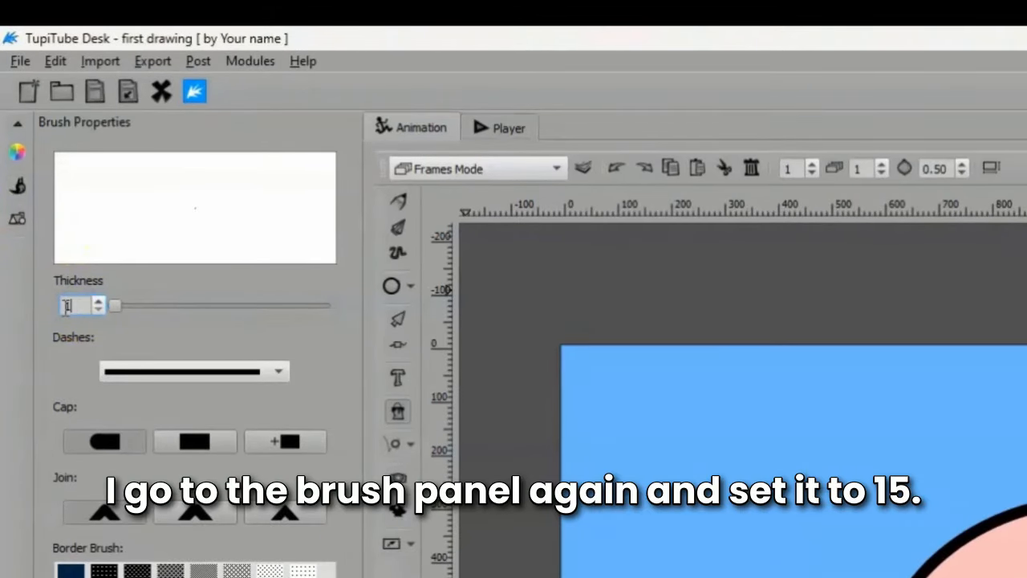
pyautogui.write('15')
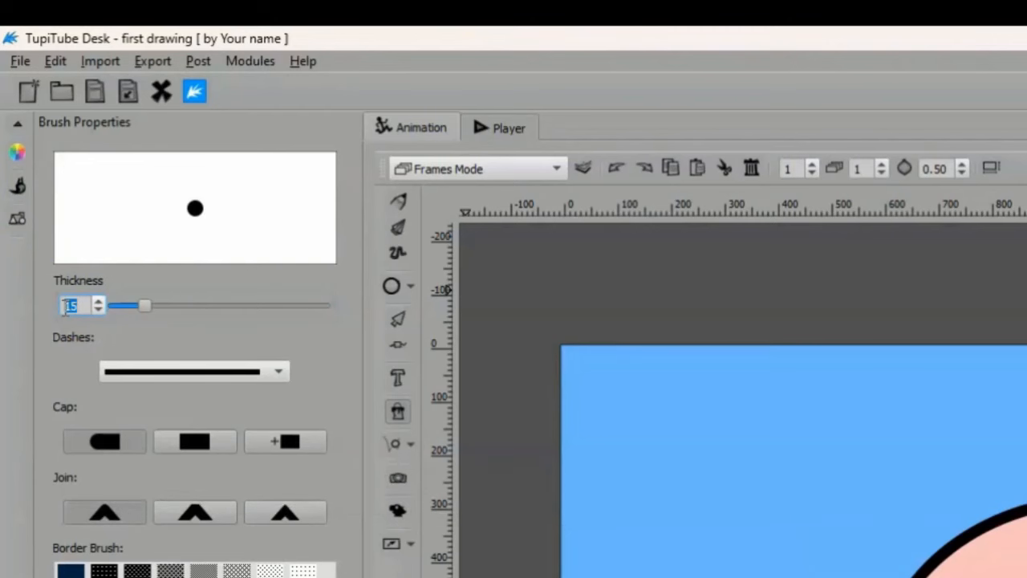
pyautogui.click(17, 188)
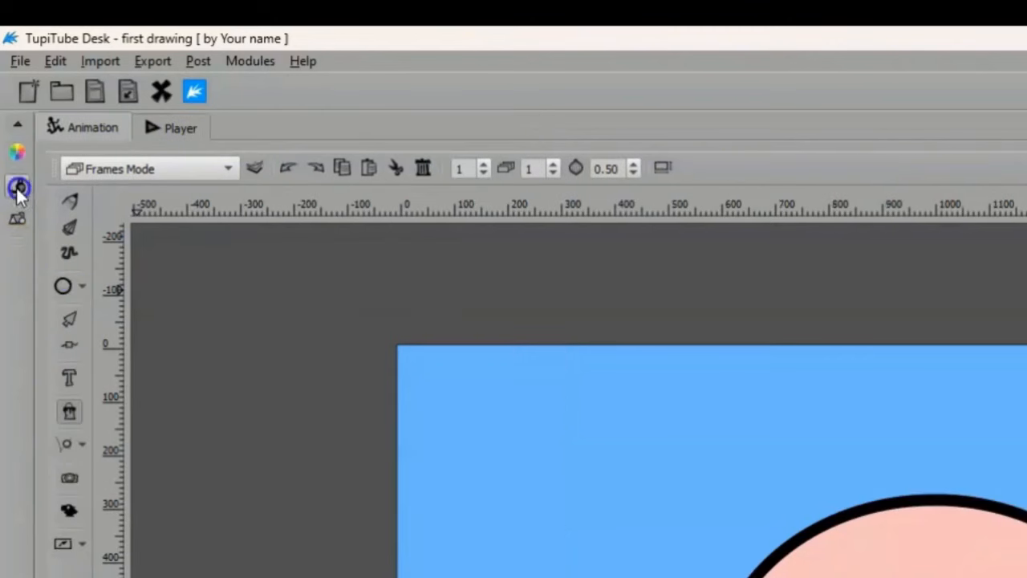
# Draw a white-filled (#ffffff) ellipse about 325 by 280 px for the eye inside the face's upper-left area
pyautogui.click(17, 153)
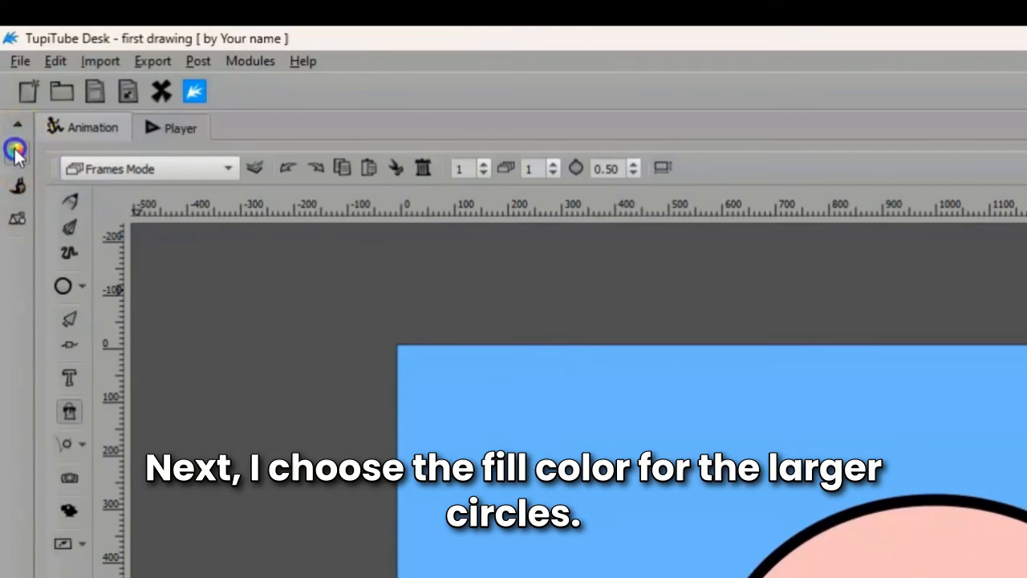
pyautogui.click(17, 153)
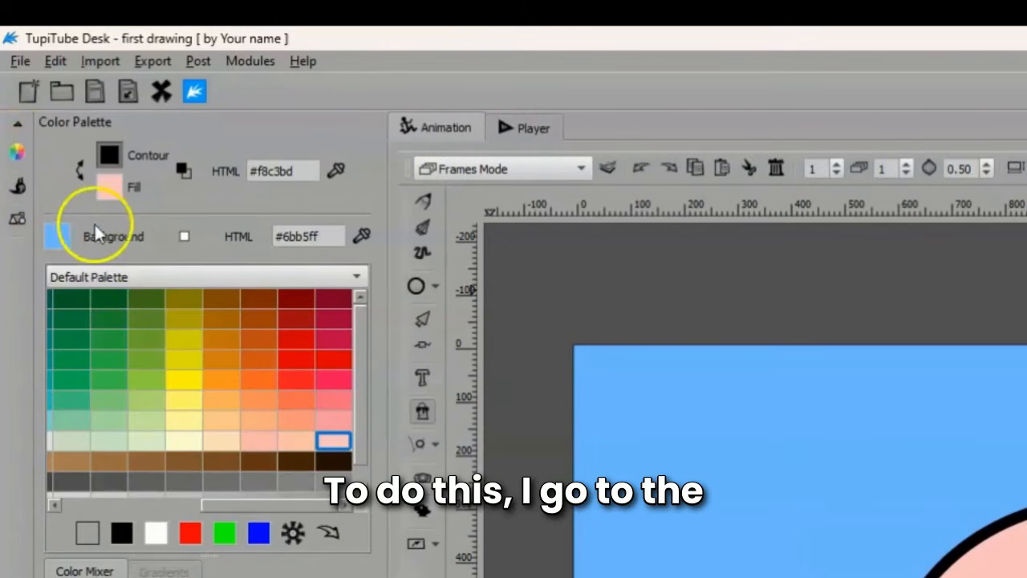
pyautogui.click(112, 190)
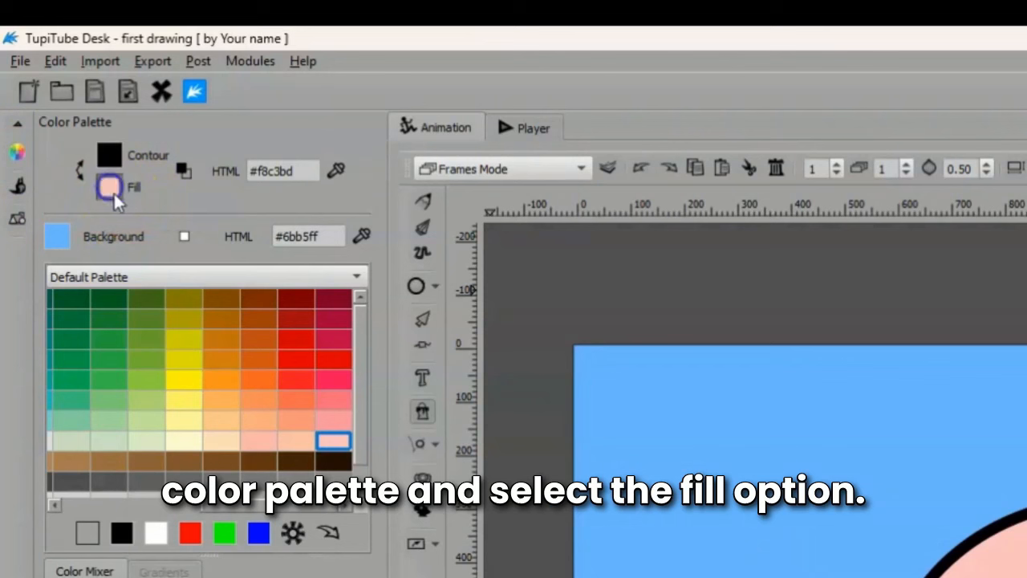
pyautogui.click(155, 533)
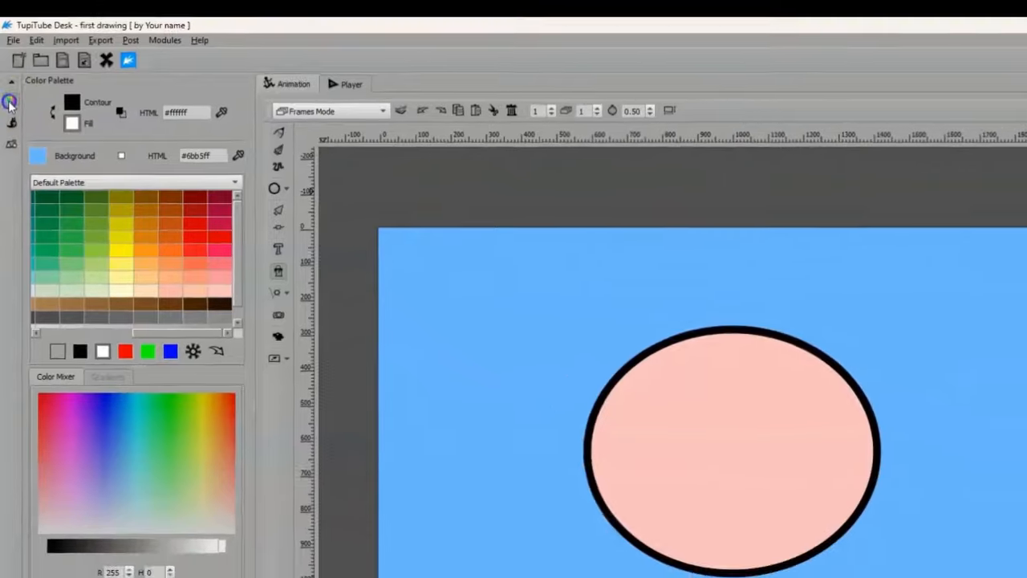
pyautogui.click(18, 152)
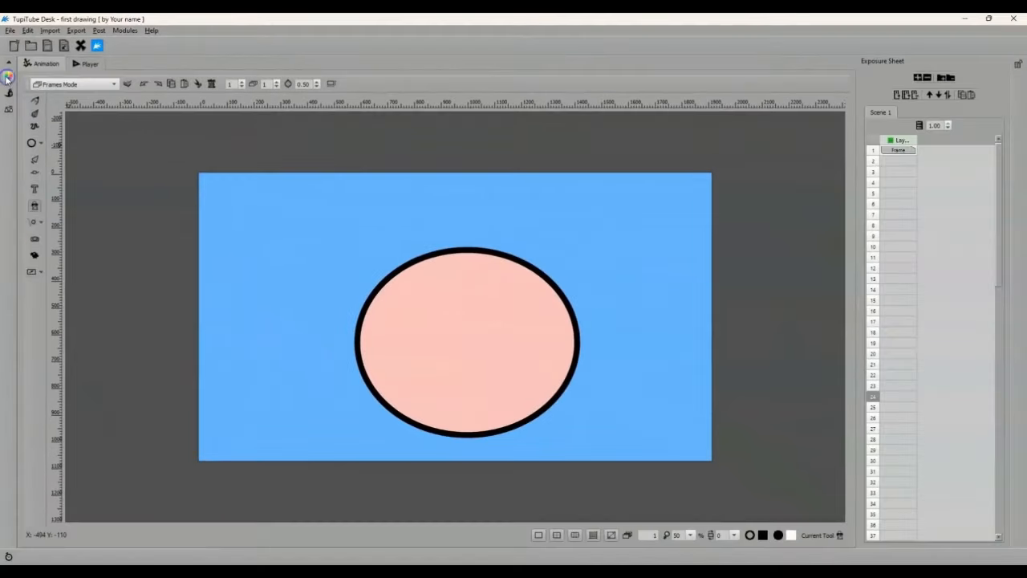
pyautogui.click(33, 144)
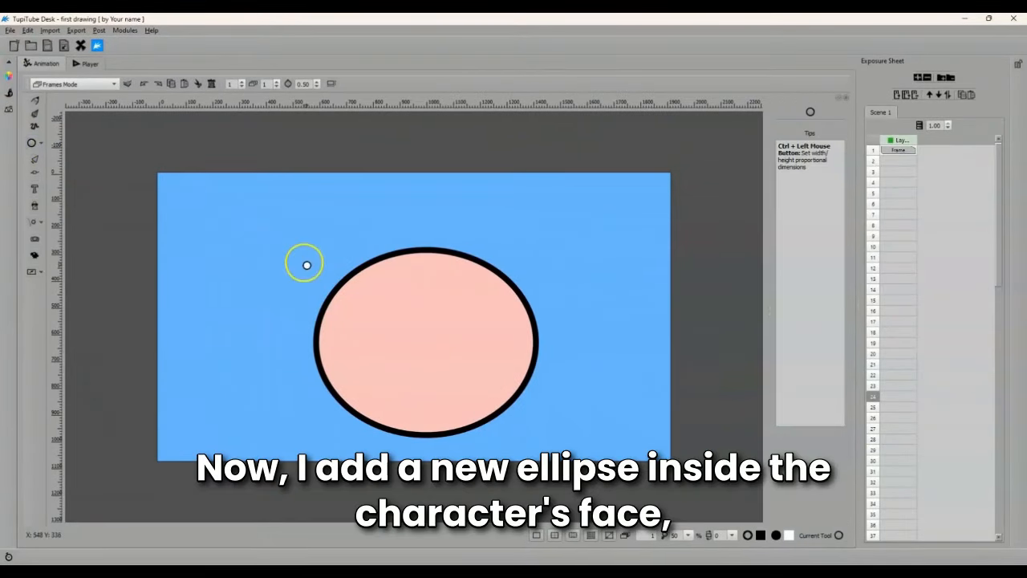
pyautogui.moveTo(351, 293); pyautogui.dragTo(438, 368)
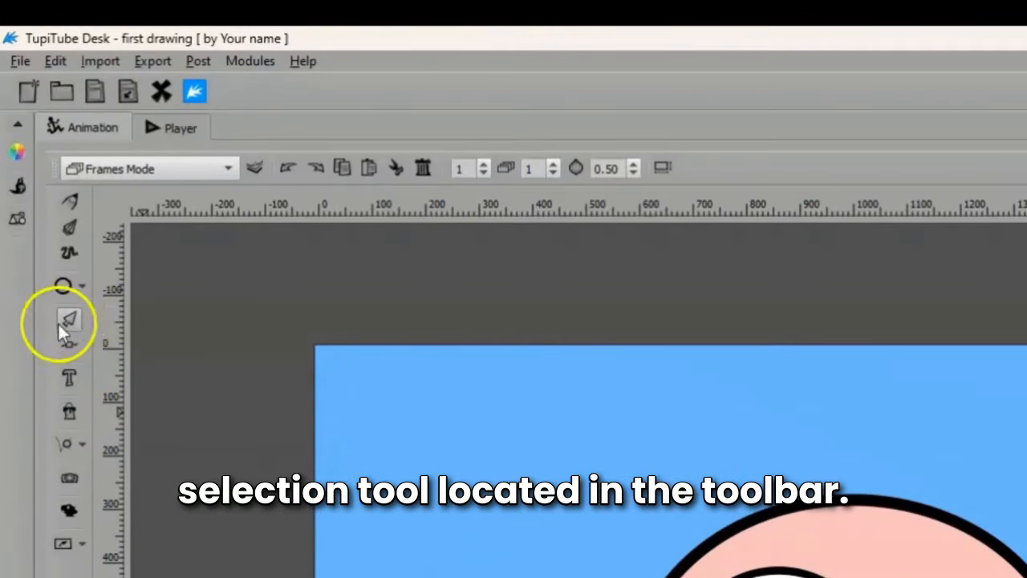
# Duplicate the white eye ellipse by copying and pasting it in the same frame
pyautogui.click(67, 320)
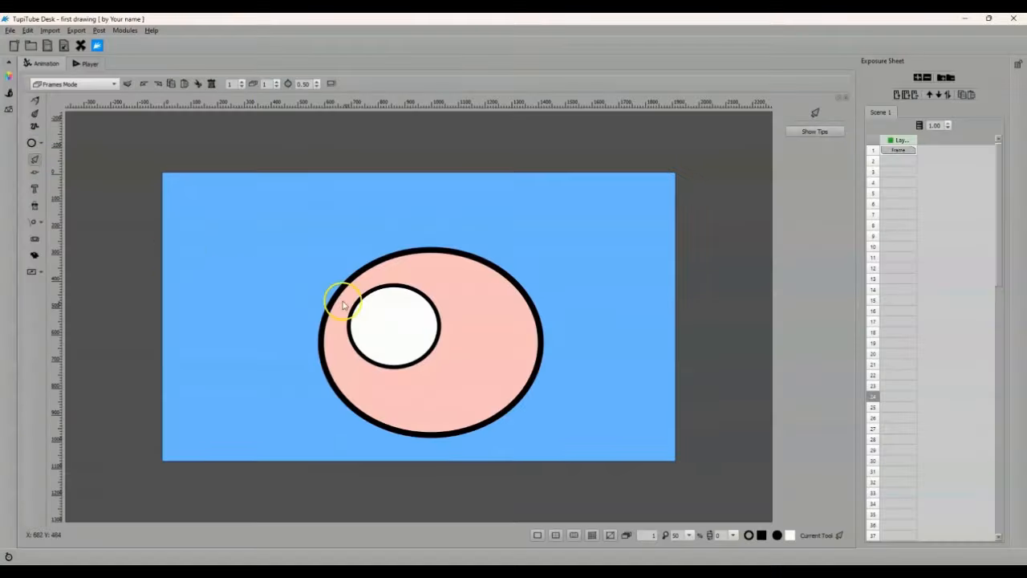
pyautogui.click(382, 321)
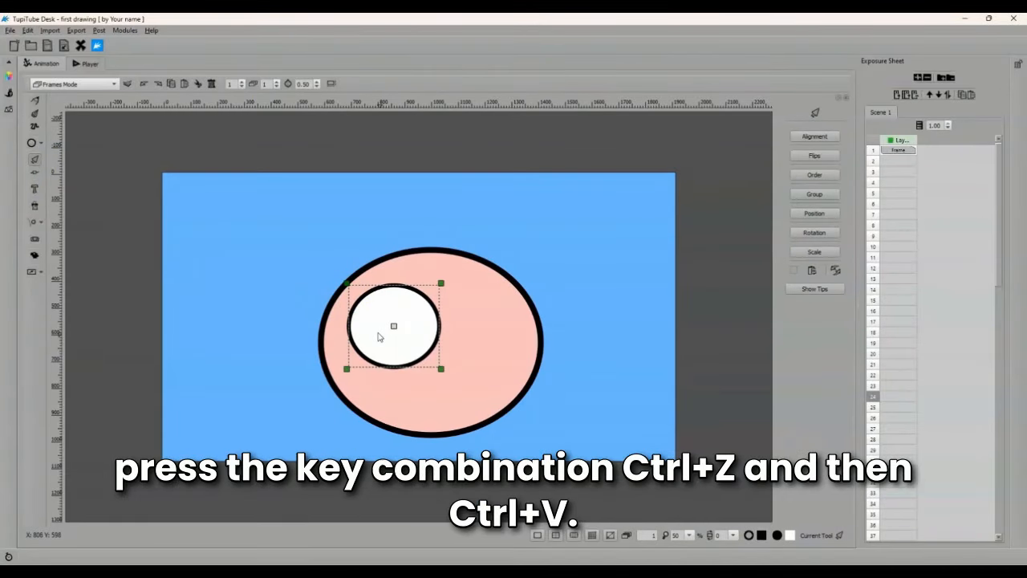
pyautogui.hotkey('ctrl', 'c')
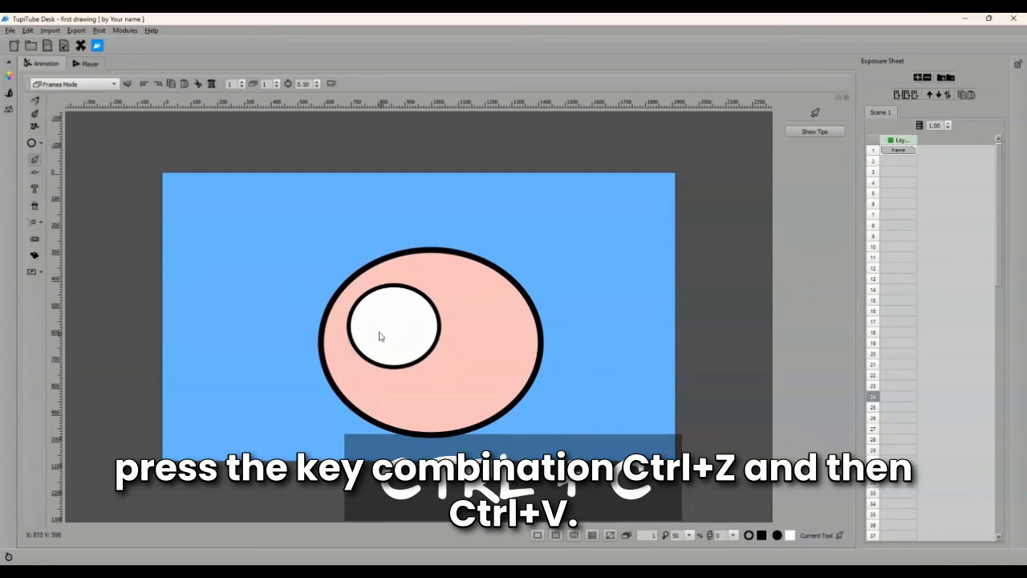
pyautogui.hotkey('ctrl', 'v')
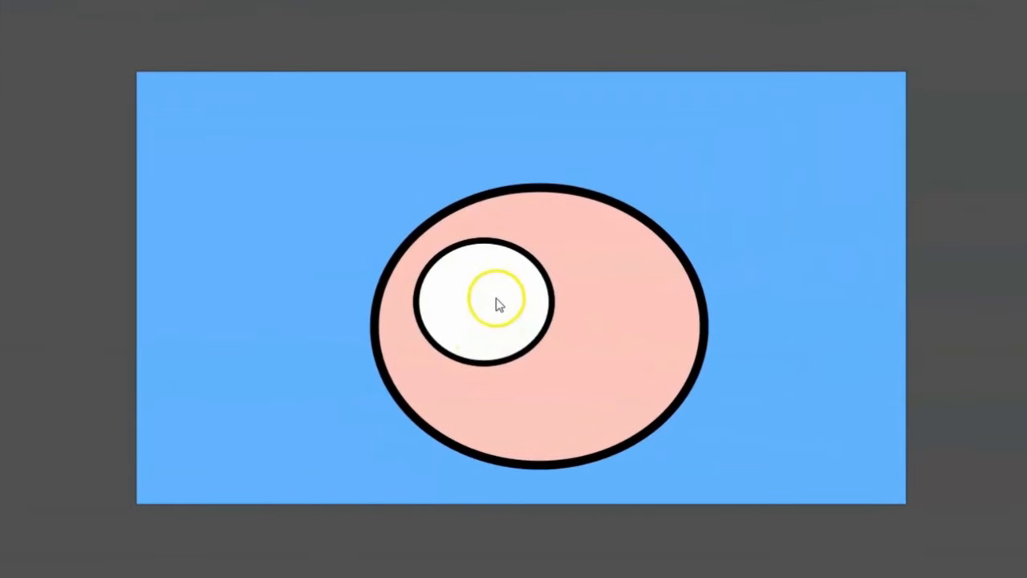
# Move the duplicated white eye ellipse horizontally to the right side of the face until it only slightly overlaps the first eye
pyautogui.click(495, 301)
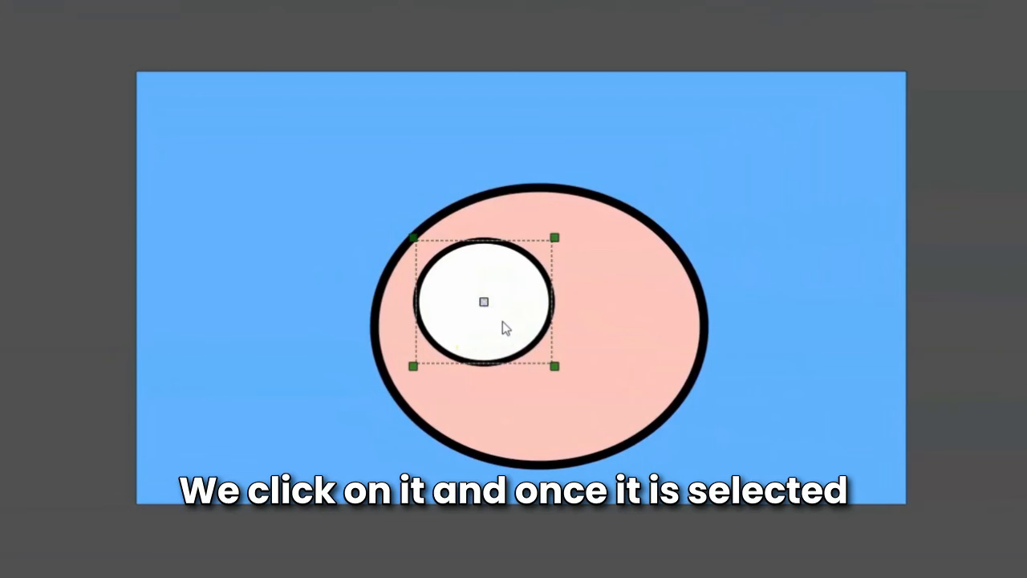
pyautogui.press('Right')
pyautogui.press('Right')
pyautogui.press('Right')
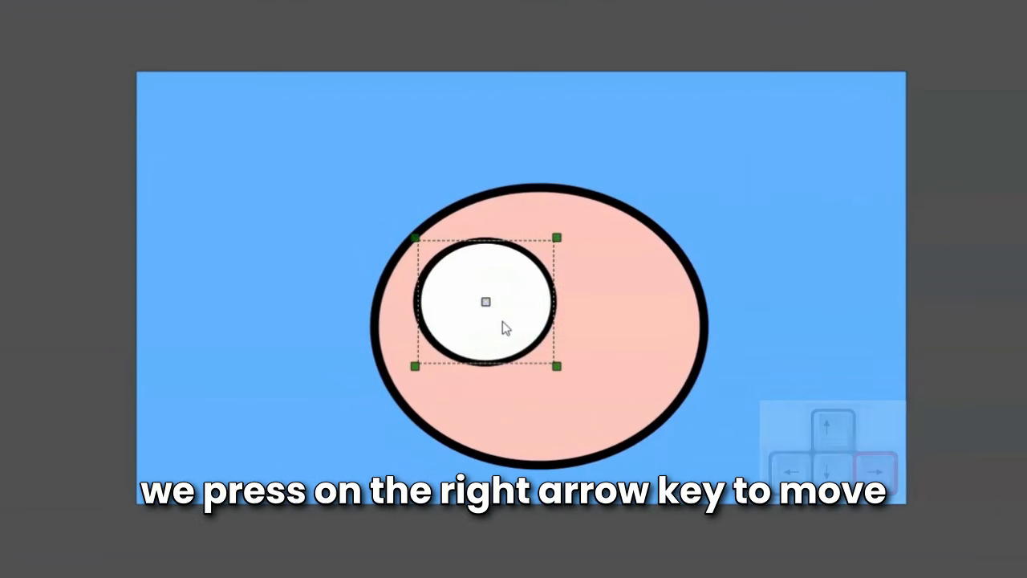
pyautogui.press('Right')
pyautogui.press('Right')
pyautogui.press('Right')
pyautogui.press('Right')
pyautogui.press('Right')
pyautogui.press('Right')
pyautogui.press('Right')
pyautogui.press('Right')
pyautogui.press('Right')
pyautogui.press('Right')
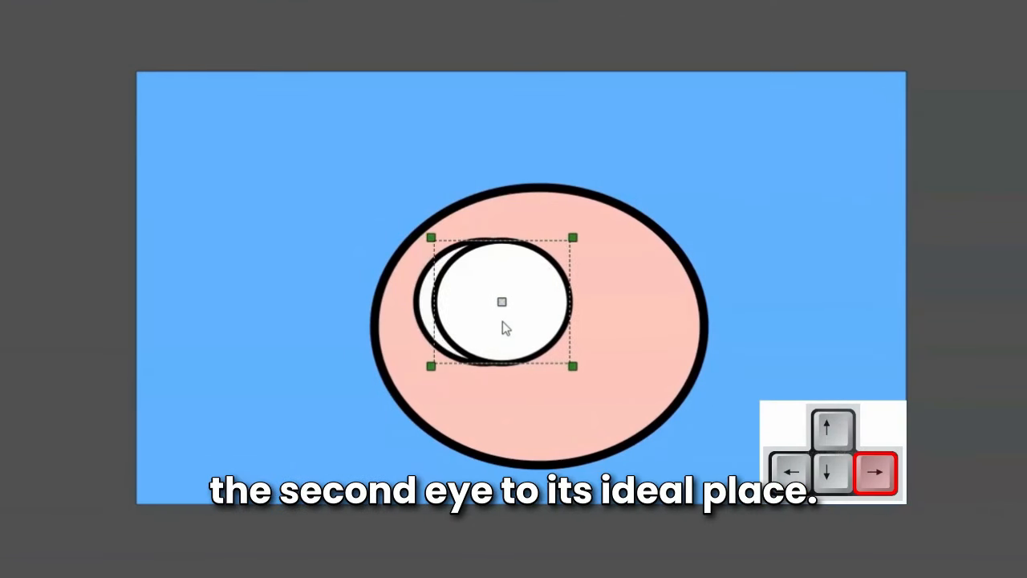
pyautogui.press('Right')
pyautogui.press('Right')
pyautogui.press('Right')
pyautogui.press('Right')
pyautogui.press('Right')
pyautogui.press('Right')
pyautogui.press('Right')
pyautogui.press('Right')
pyautogui.press('Right')
pyautogui.press('Right')
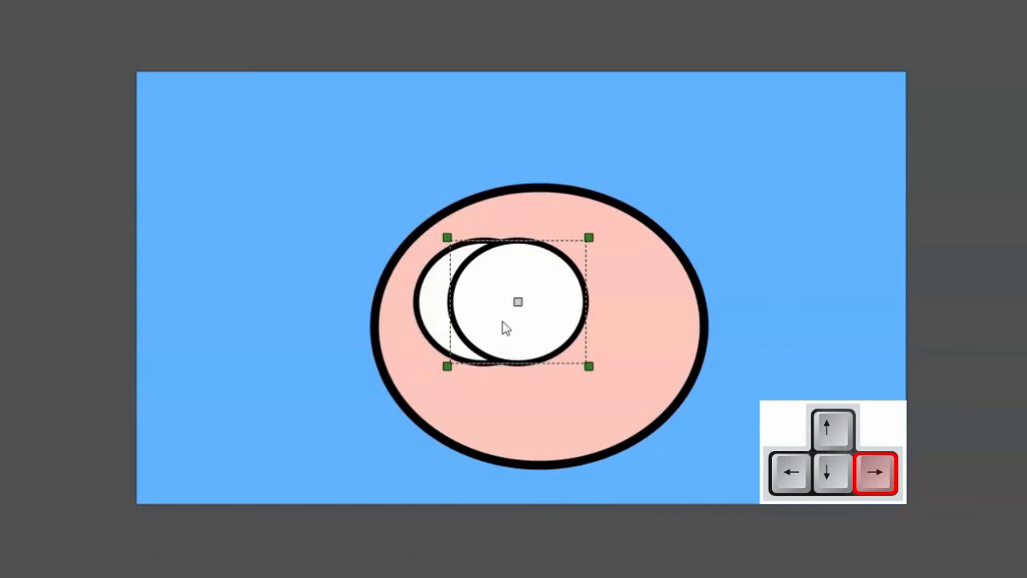
pyautogui.press('Right')
pyautogui.press('Right')
pyautogui.press('Right')
pyautogui.press('Right')
pyautogui.press('Right')
pyautogui.press('Right')
pyautogui.press('Right')
pyautogui.press('Right')
pyautogui.press('Right')
pyautogui.press('Right')
pyautogui.press('Right')
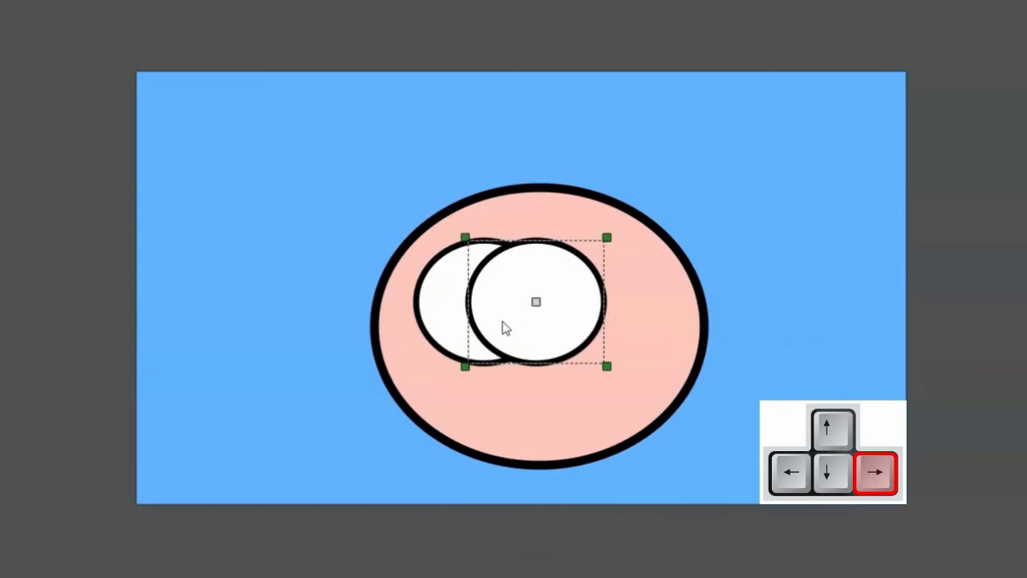
pyautogui.press('Right')
pyautogui.press('Right')
pyautogui.press('Right')
pyautogui.press('Right')
pyautogui.press('Right')
pyautogui.press('Right')
pyautogui.press('Right')
pyautogui.press('Right')
pyautogui.press('Right')
pyautogui.press('Right')
pyautogui.press('Right')
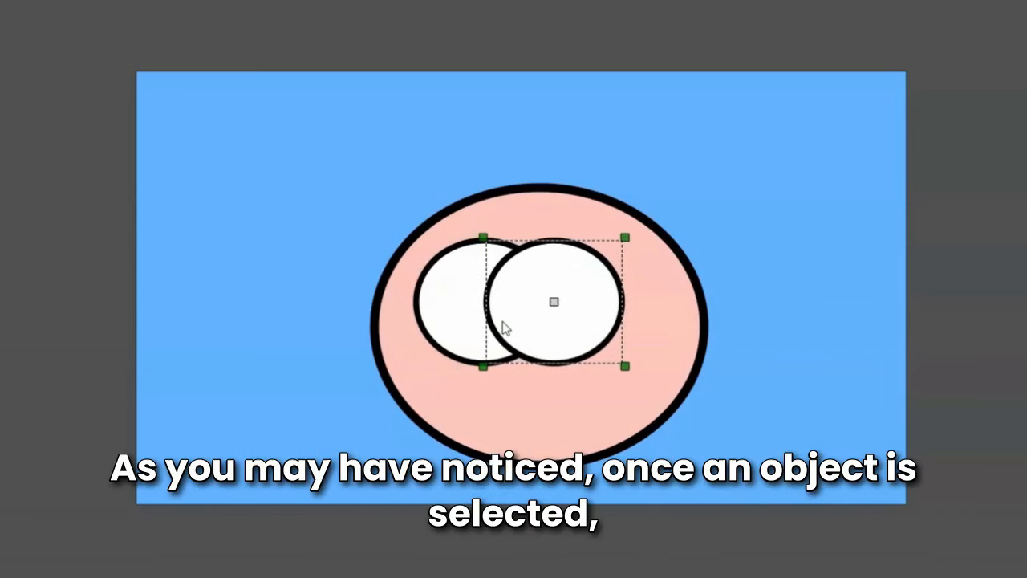
pyautogui.press('Right')
pyautogui.press('Right')
pyautogui.press('Right')
pyautogui.press('Right')
pyautogui.press('Right')
pyautogui.press('Right')
pyautogui.press('Right')
pyautogui.press('Right')
pyautogui.press('Right')
pyautogui.press('Right')
pyautogui.press('Right')
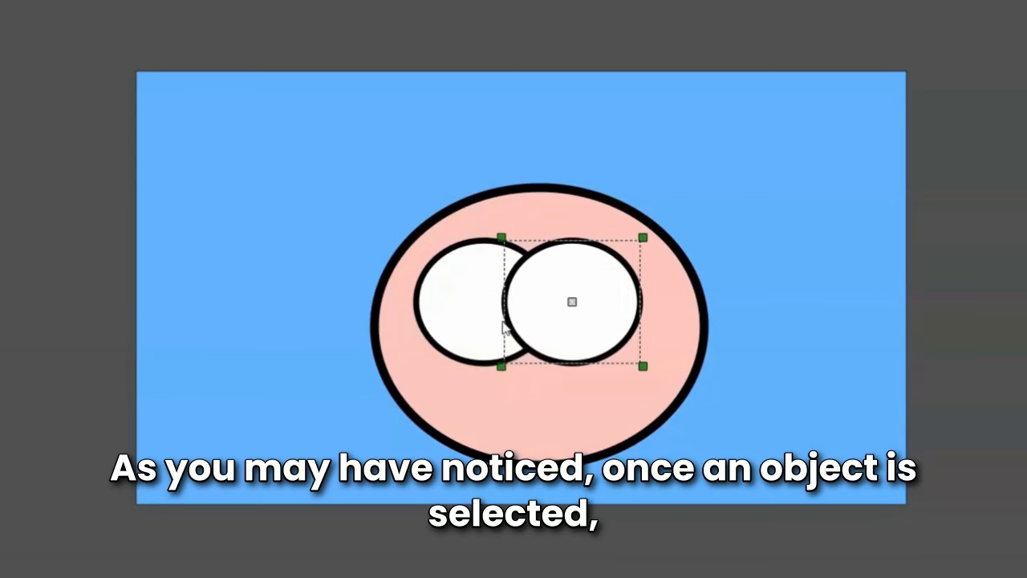
pyautogui.press('Right')
pyautogui.press('Right')
pyautogui.press('Right')
pyautogui.press('Right')
pyautogui.press('Right')
pyautogui.press('Right')
pyautogui.press('Right')
pyautogui.press('Right')
pyautogui.press('Right')
pyautogui.press('Right')
pyautogui.press('Right')
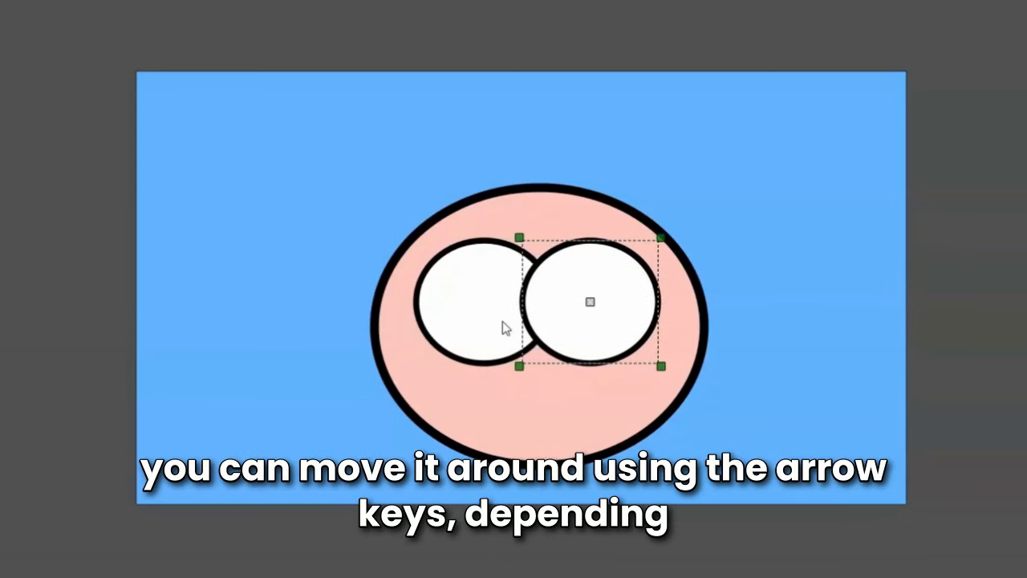
pyautogui.press('Right')
pyautogui.press('Right')
pyautogui.press('Right')
pyautogui.press('Right')
pyautogui.press('Right')
pyautogui.press('Right')
pyautogui.press('Right')
pyautogui.press('Right')
pyautogui.press('Right')
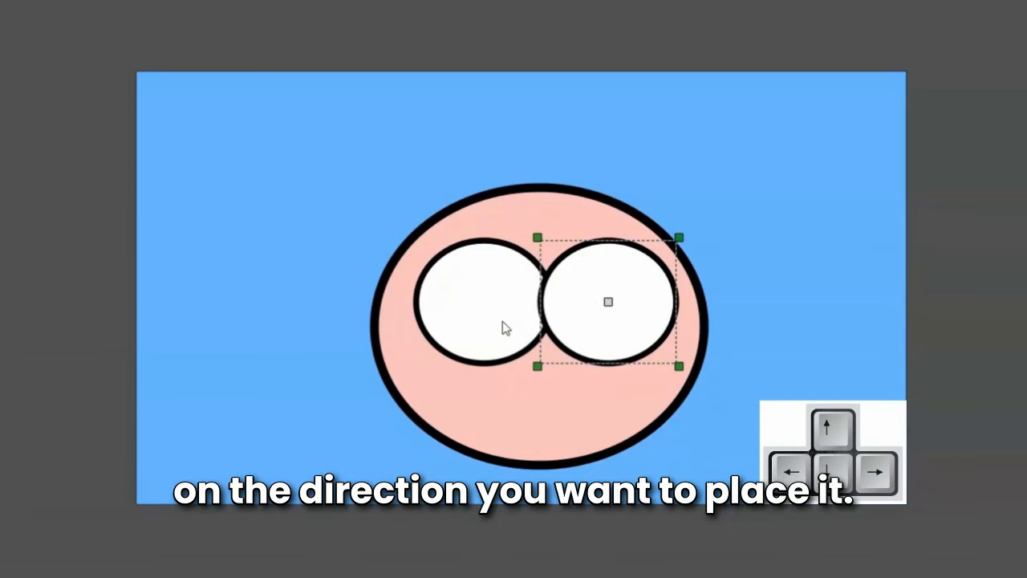
# Nudge the left white eye ellipse to the left until a small gap separates it from the right eye
pyautogui.click(475, 296)
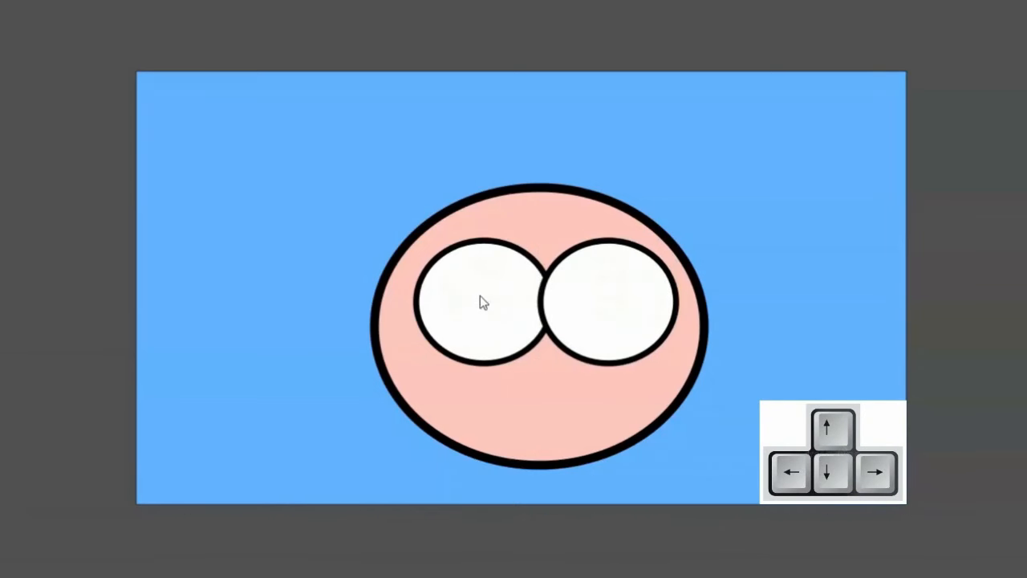
pyautogui.click(480, 297)
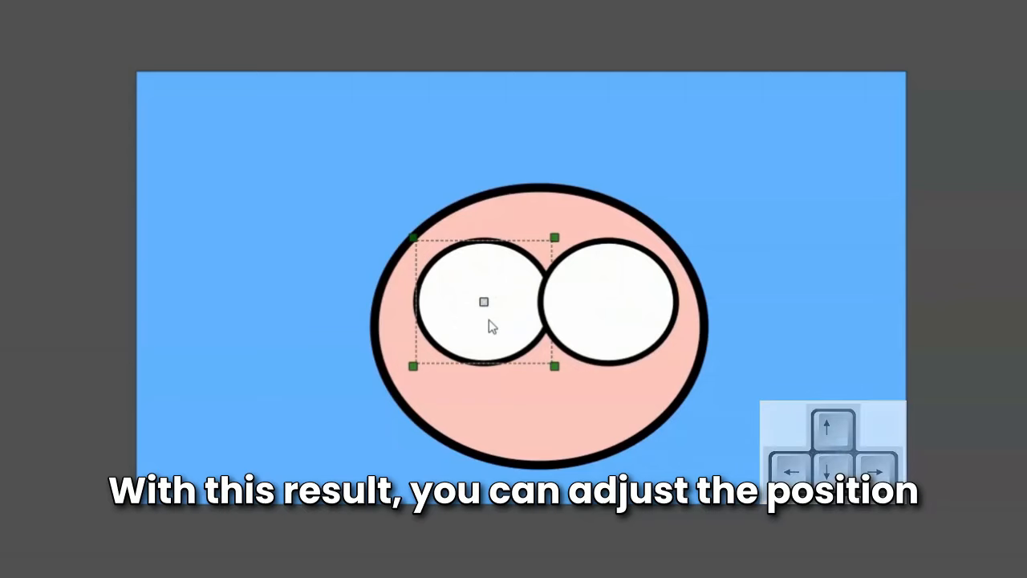
pyautogui.press('Left')
pyautogui.press('Left')
pyautogui.press('Left')
pyautogui.press('Left')
pyautogui.press('Left')
pyautogui.press('Left')
pyautogui.press('Left')
pyautogui.press('Left')
pyautogui.press('Left')
pyautogui.press('Left')
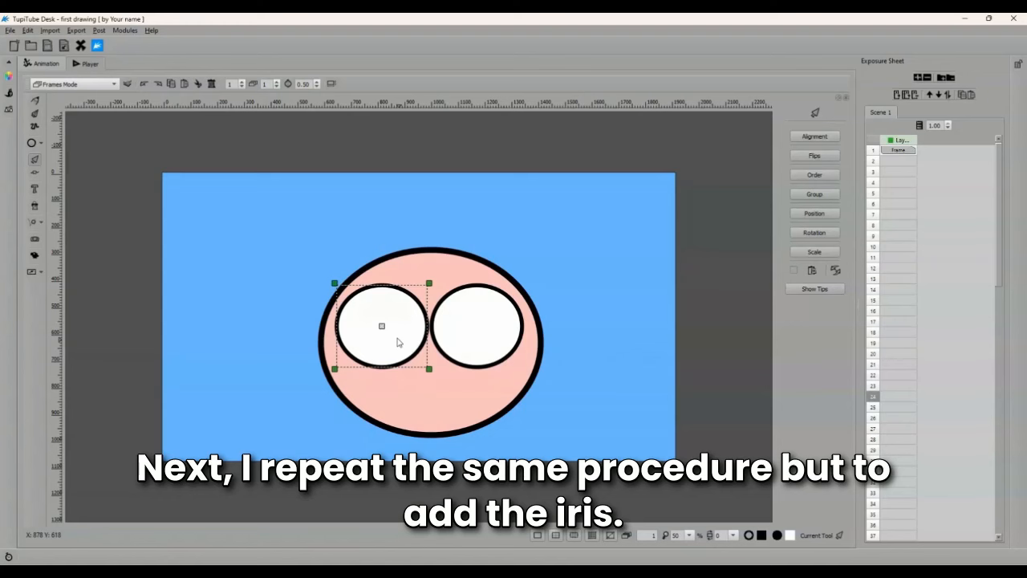
pyautogui.press('Left')
pyautogui.press('Left')
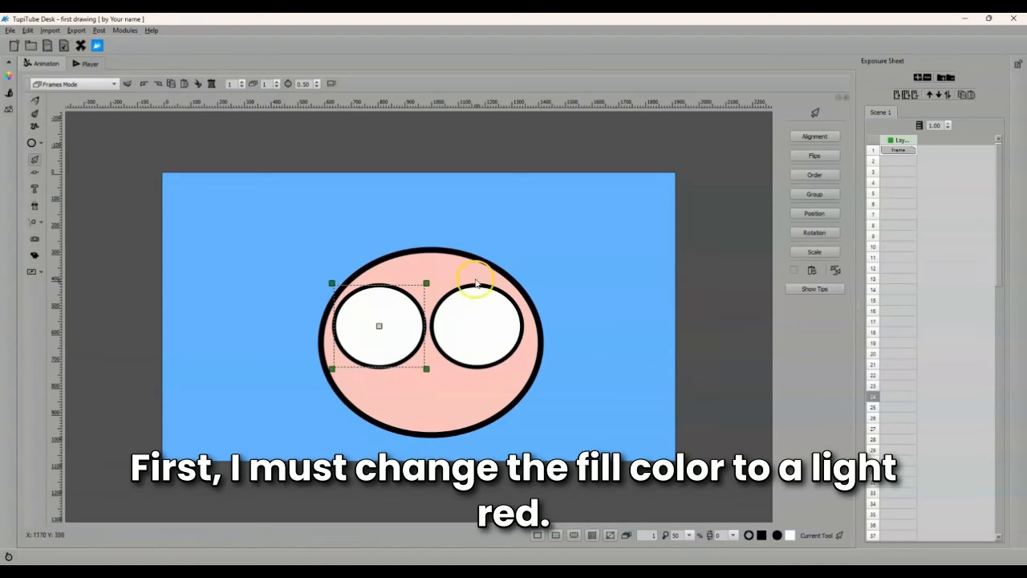
# Nudge the right white eye ellipse slightly to the right, widening the gap between the two eyes
pyautogui.click(491, 317)
pyautogui.press('Right')
pyautogui.press('Right')
pyautogui.press('Right')
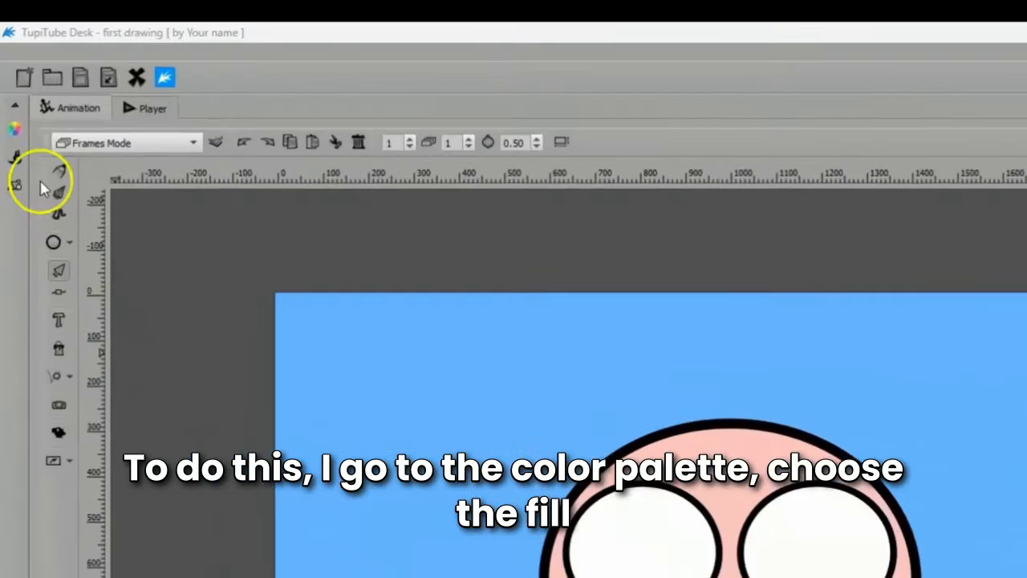
# Draw an ellipse about 250 by 220 px filled with light red #f26d7d inside the left eye as the iris
pyautogui.click(18, 153)
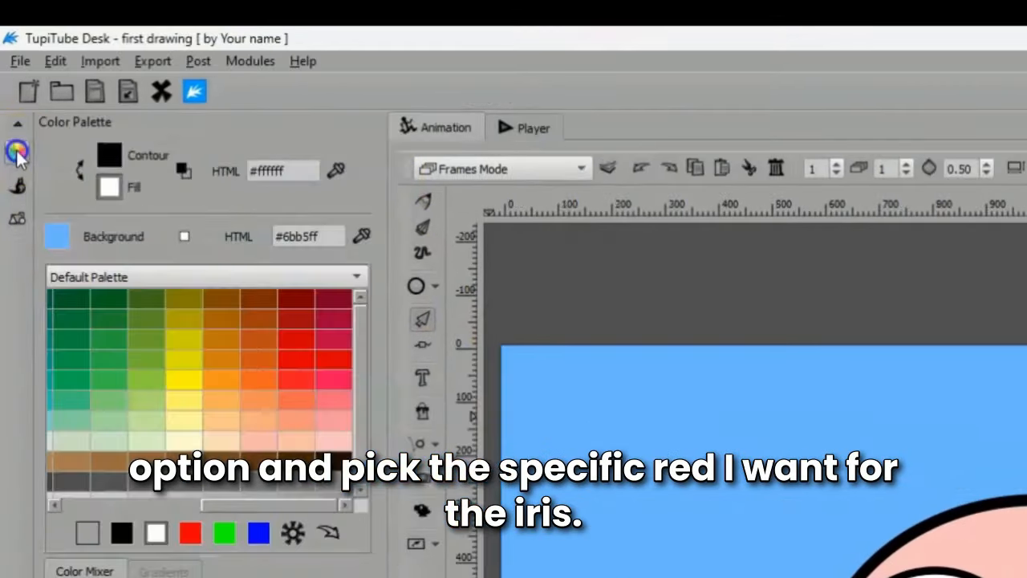
pyautogui.click(108, 186)
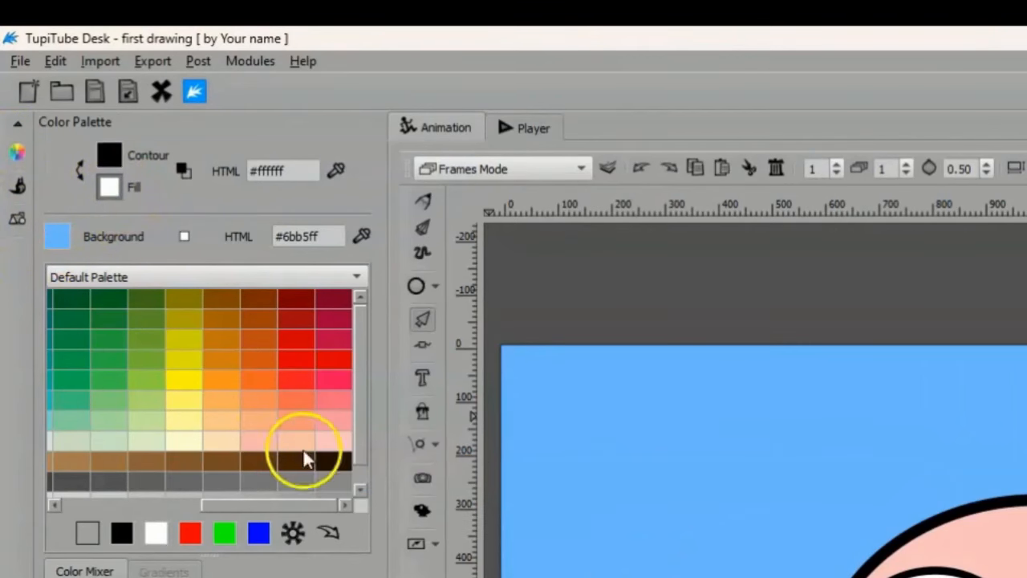
pyautogui.click(333, 400)
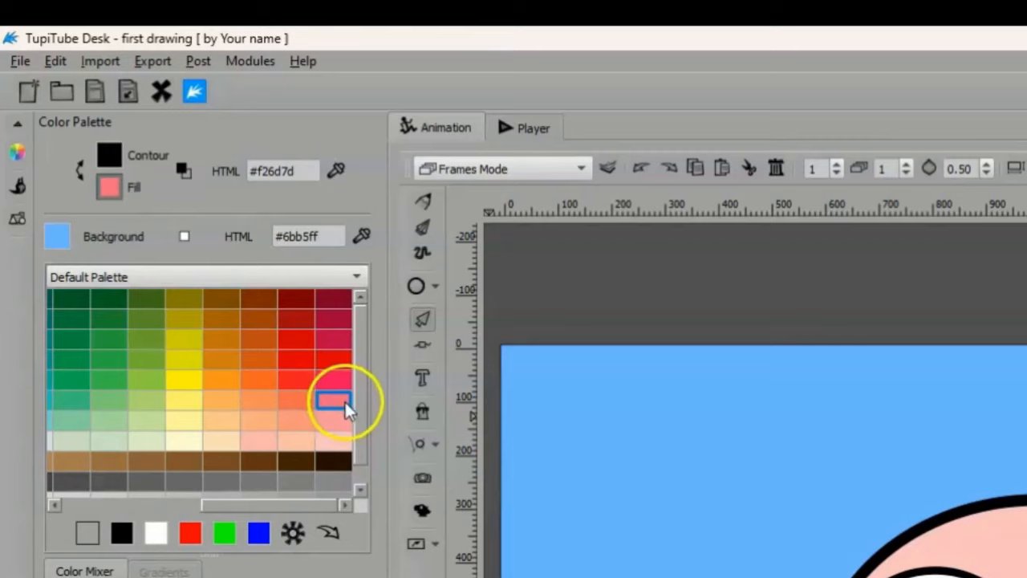
pyautogui.click(18, 153)
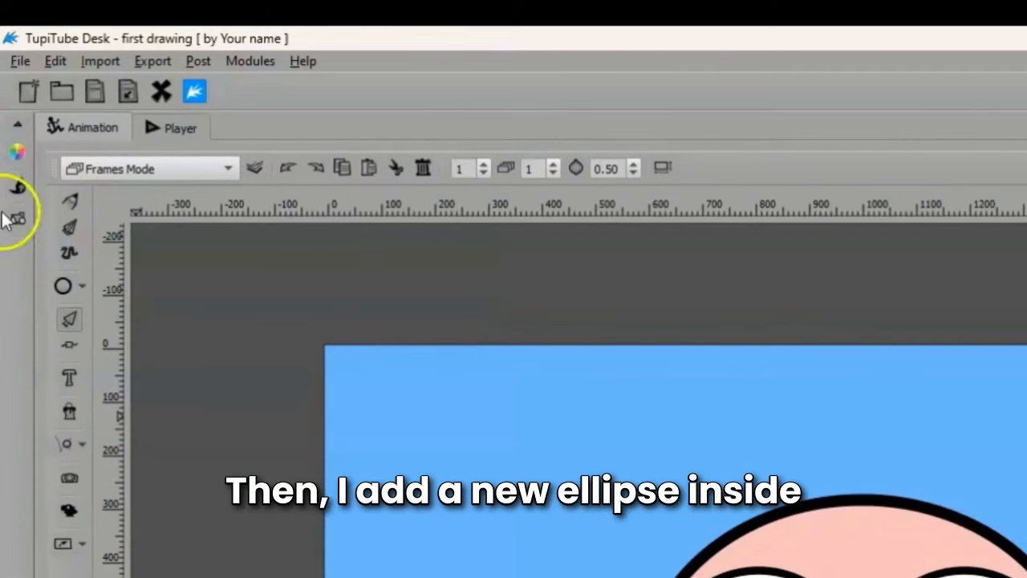
pyautogui.click(63, 285)
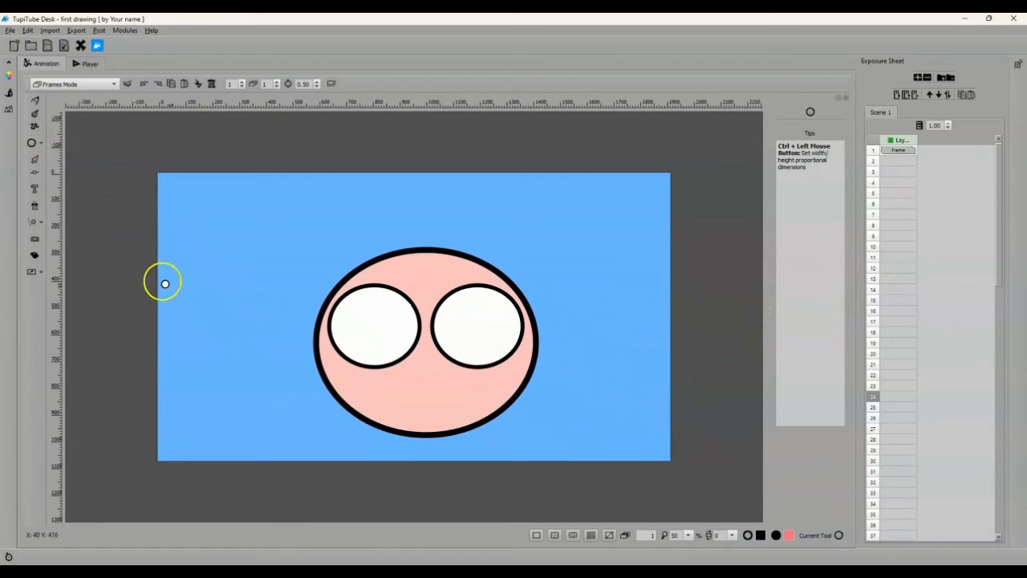
pyautogui.moveTo(355, 311); pyautogui.dragTo(414, 362)
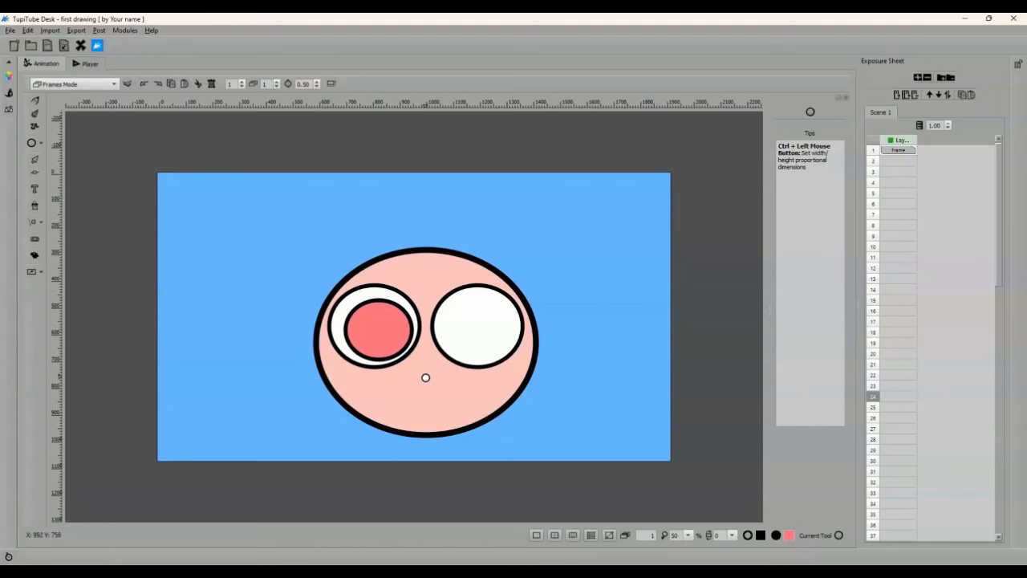
# Duplicate the light red iris ellipse in the left eye by copying and pasting it in the same frame
pyautogui.click(36, 162)
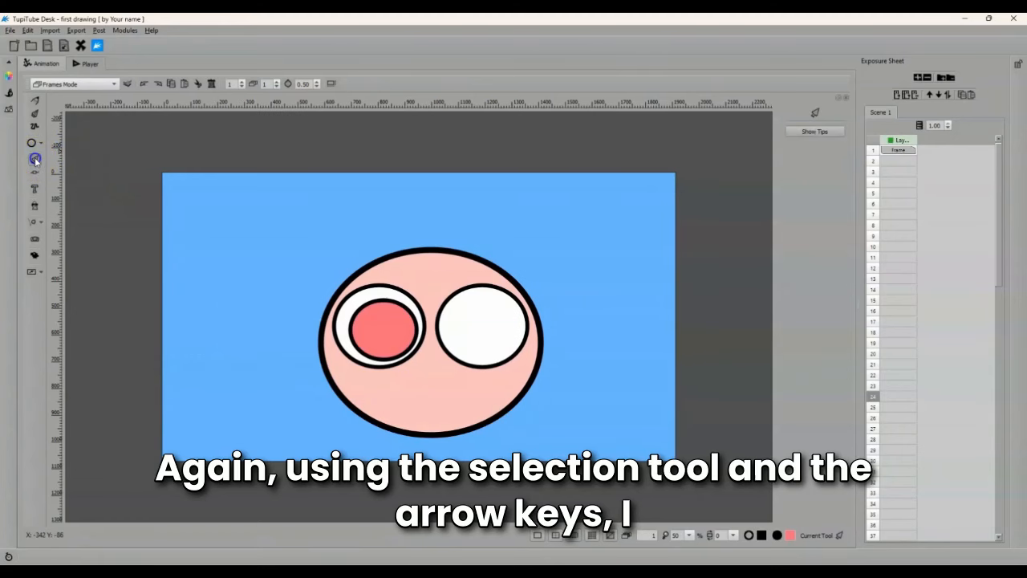
pyautogui.click(385, 331)
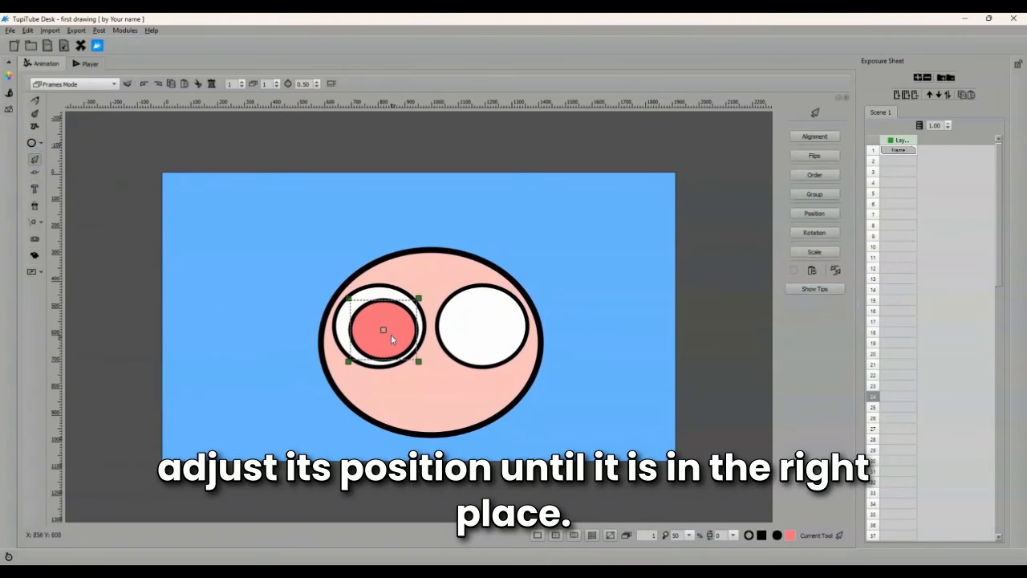
pyautogui.press('Escape')
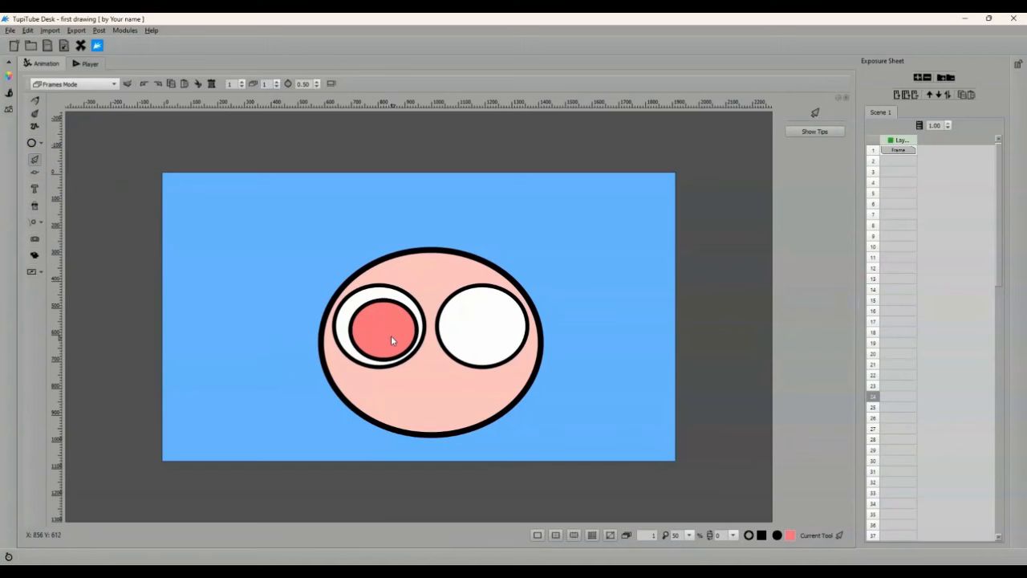
# Move the duplicated iris horizontally to the right until it sits inside the right white eye, and deselect it
pyautogui.click(387, 331)
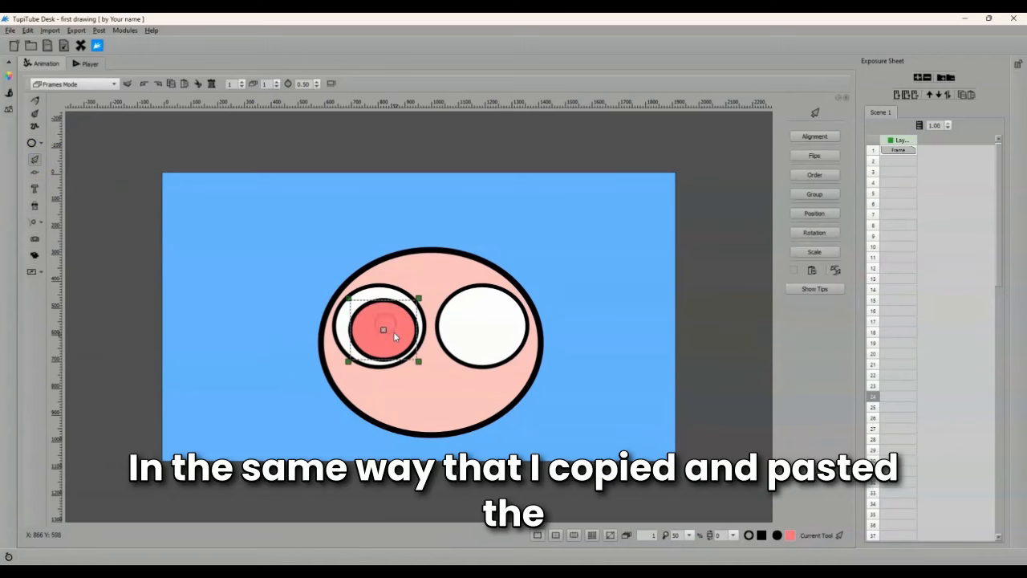
pyautogui.press('Right')
pyautogui.press('Right')
pyautogui.press('Right')
pyautogui.press('Right')
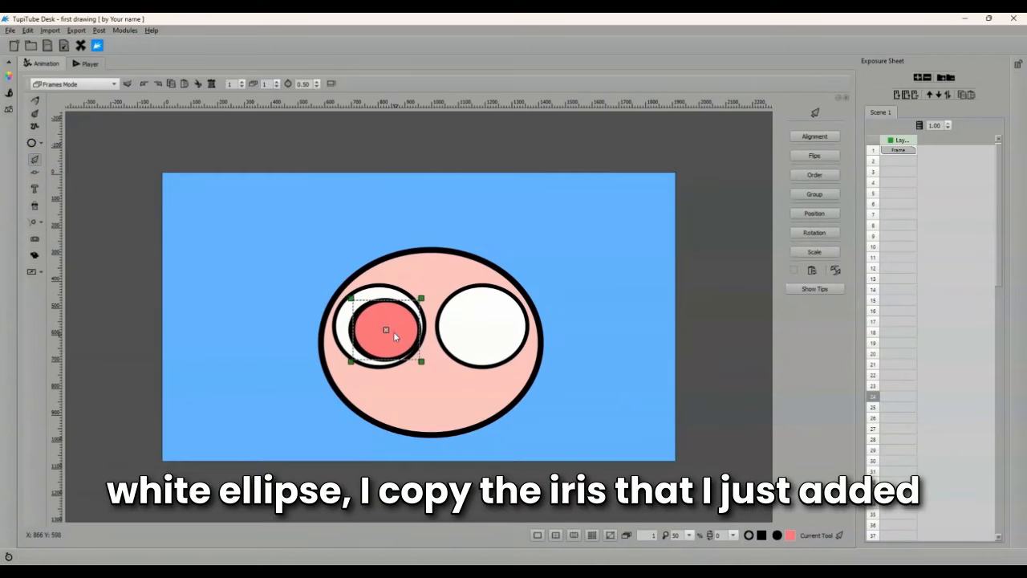
pyautogui.press('Right')
pyautogui.press('Right')
pyautogui.press('Right')
pyautogui.press('Right')
pyautogui.press('Right')
pyautogui.press('Right')
pyautogui.press('Right')
pyautogui.press('Right')
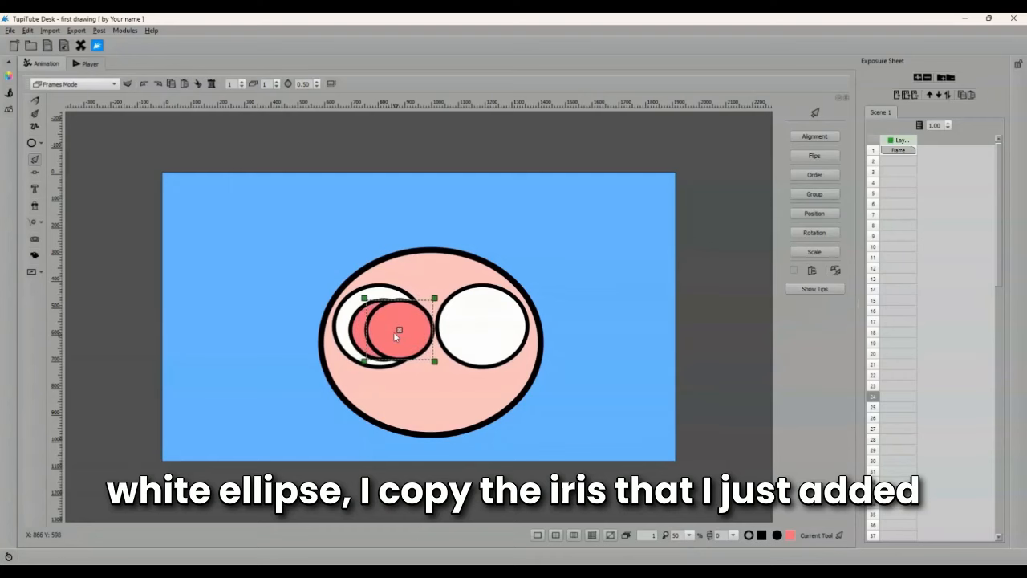
pyautogui.press('Right')
pyautogui.press('Right')
pyautogui.press('Right')
pyautogui.press('Right')
pyautogui.press('Right')
pyautogui.press('Right')
pyautogui.press('Right')
pyautogui.press('Right')
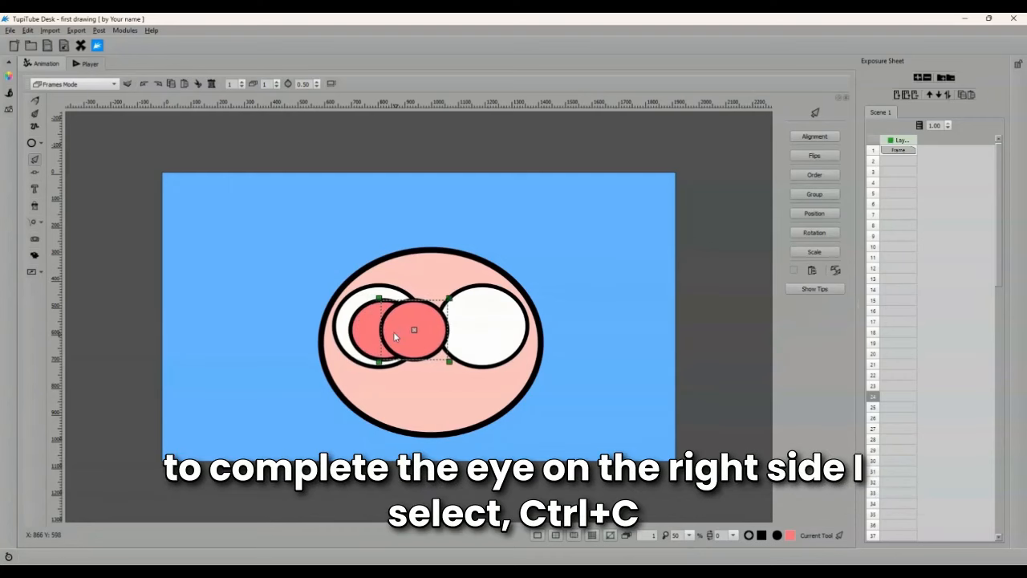
pyautogui.press('Right')
pyautogui.press('Right')
pyautogui.press('Right')
pyautogui.press('Right')
pyautogui.press('Right')
pyautogui.press('Right')
pyautogui.press('Right')
pyautogui.press('Right')
pyautogui.press('Right')
pyautogui.press('Right')
pyautogui.press('Right')
pyautogui.press('Right')
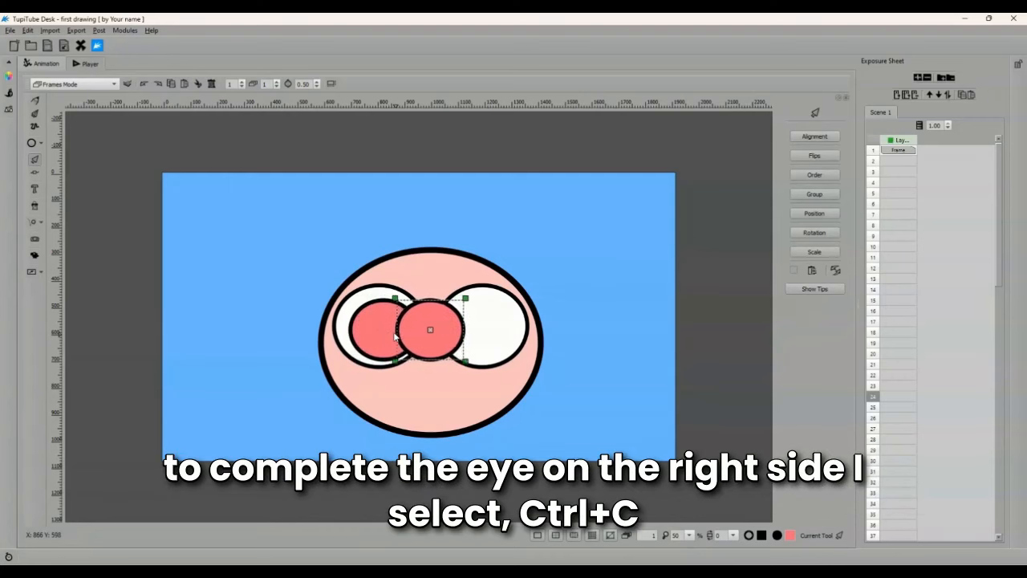
pyautogui.press('Right')
pyautogui.press('Right')
pyautogui.press('Right')
pyautogui.press('Right')
pyautogui.press('Right')
pyautogui.press('Right')
pyautogui.press('Right')
pyautogui.press('Right')
pyautogui.press('Right')
pyautogui.press('Right')
pyautogui.press('Right')
pyautogui.press('Right')
pyautogui.press('Right')
pyautogui.press('Right')
pyautogui.press('Right')
pyautogui.press('Right')
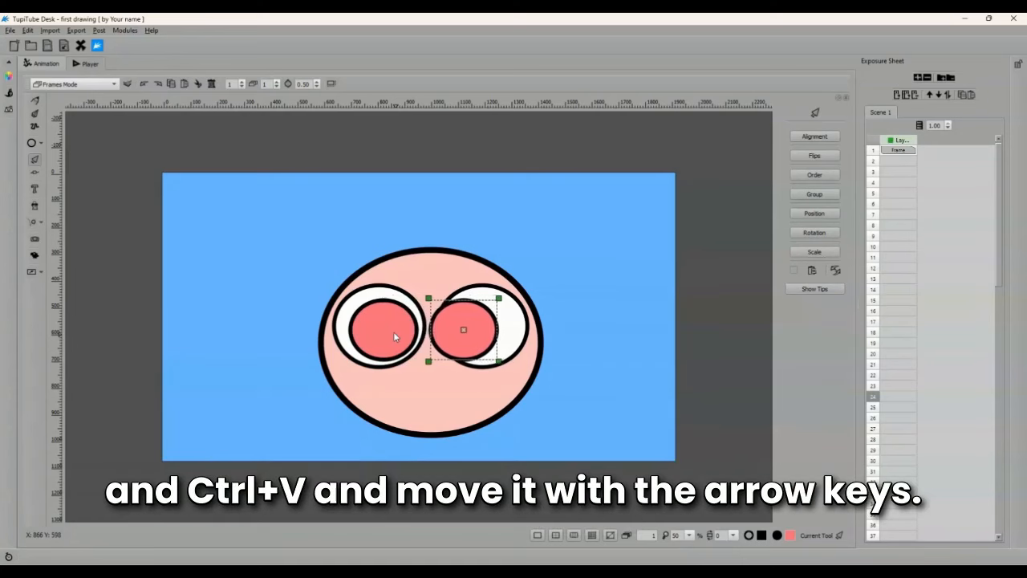
pyautogui.press('Right')
pyautogui.press('Right')
pyautogui.press('Right')
pyautogui.press('Right')
pyautogui.press('Right')
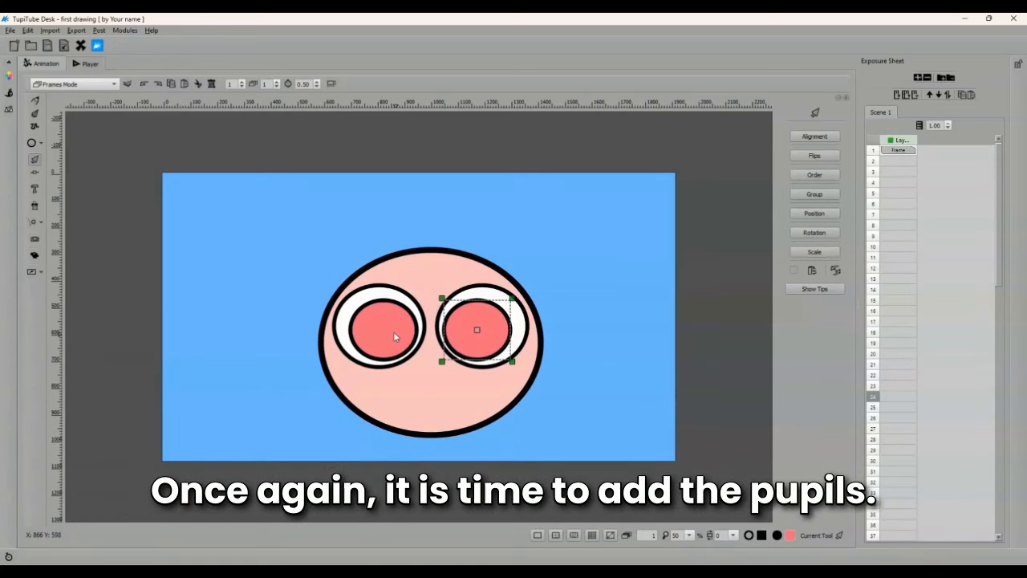
pyautogui.click(565, 256)
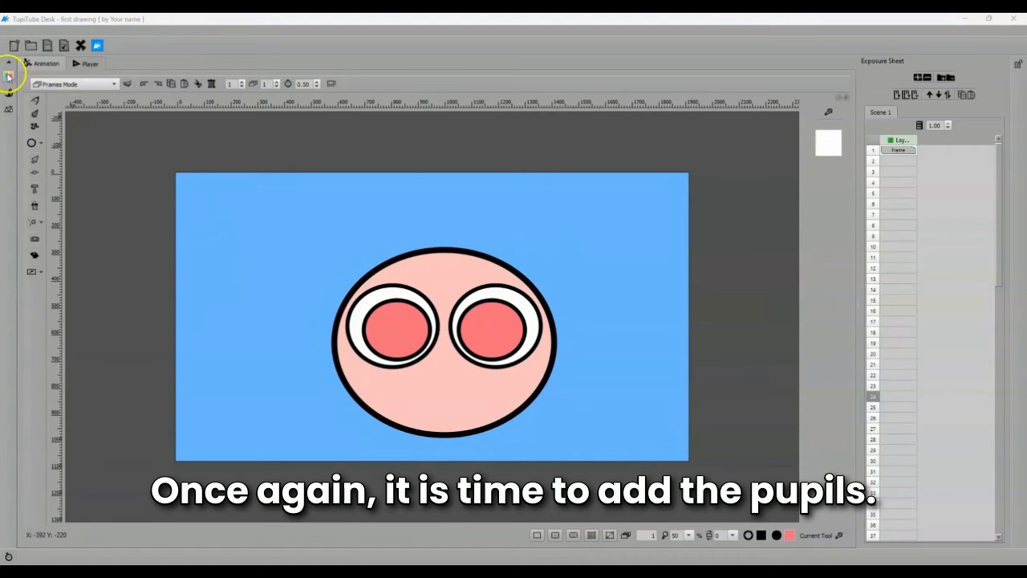
# Draw a perfect circle about 150 px in diameter, filled with black #000000, inside the left iris as the pupil
pyautogui.click(8, 77)
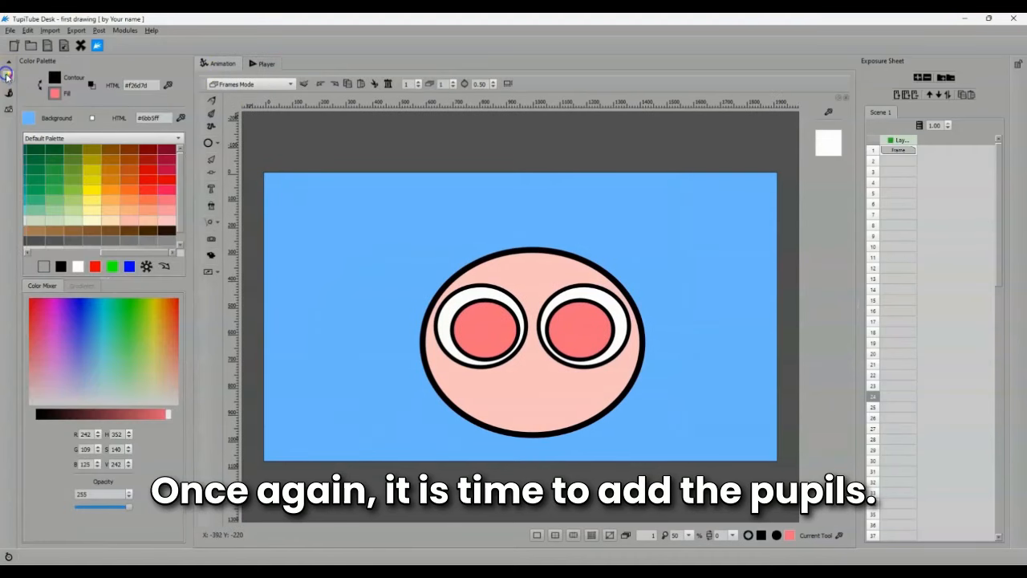
pyautogui.click(53, 94)
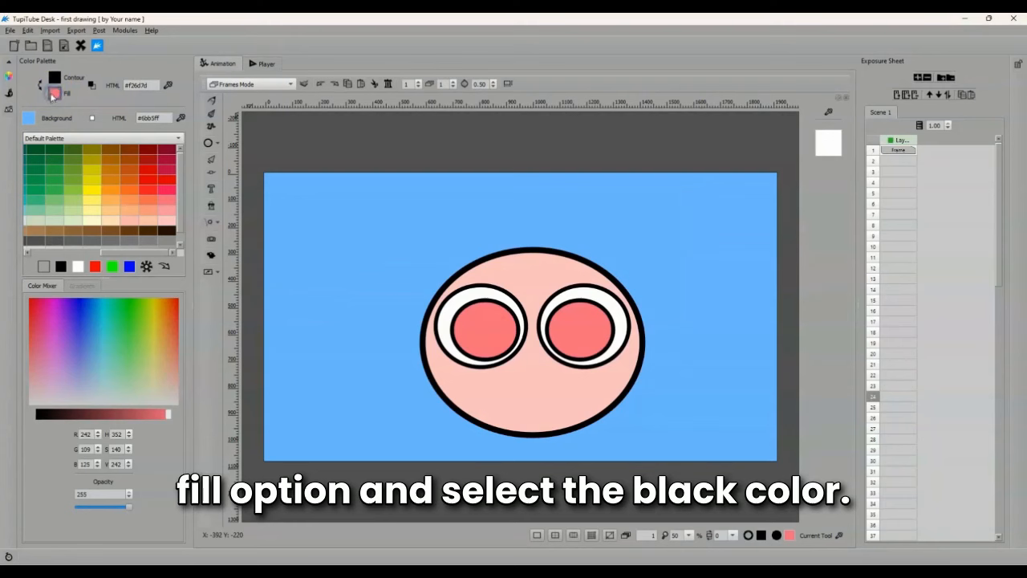
pyautogui.click(62, 268)
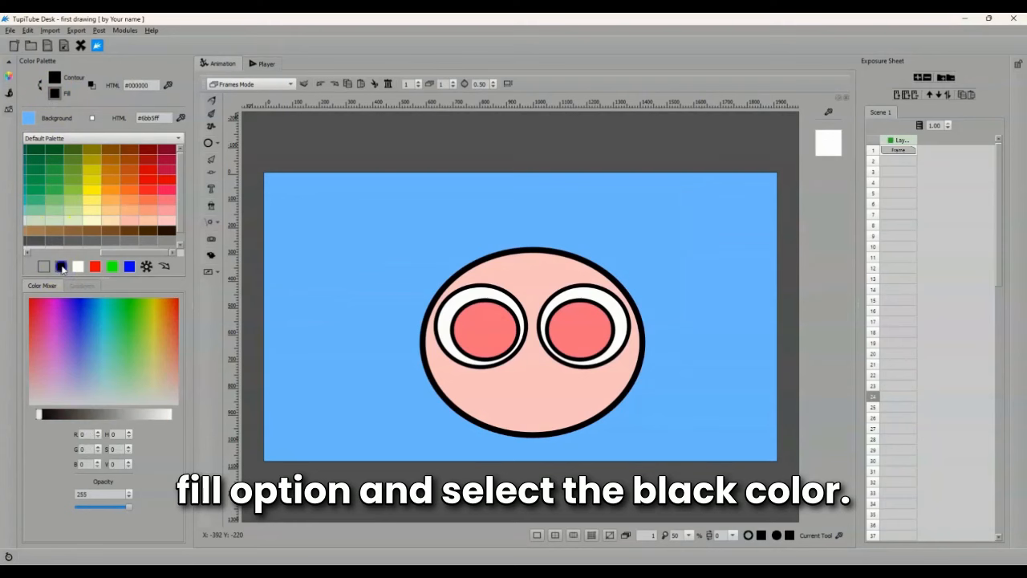
pyautogui.click(9, 76)
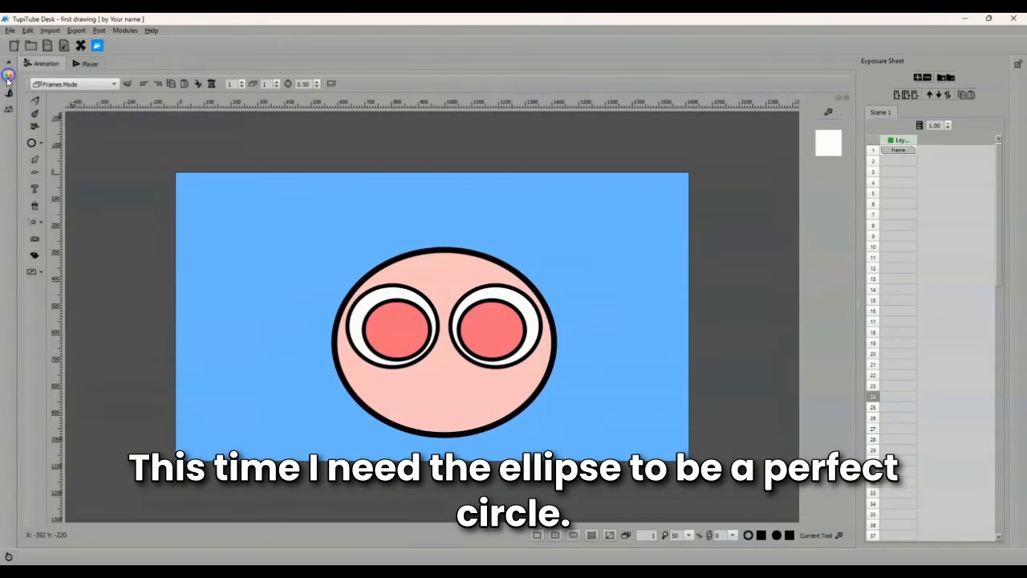
pyautogui.click(31, 144)
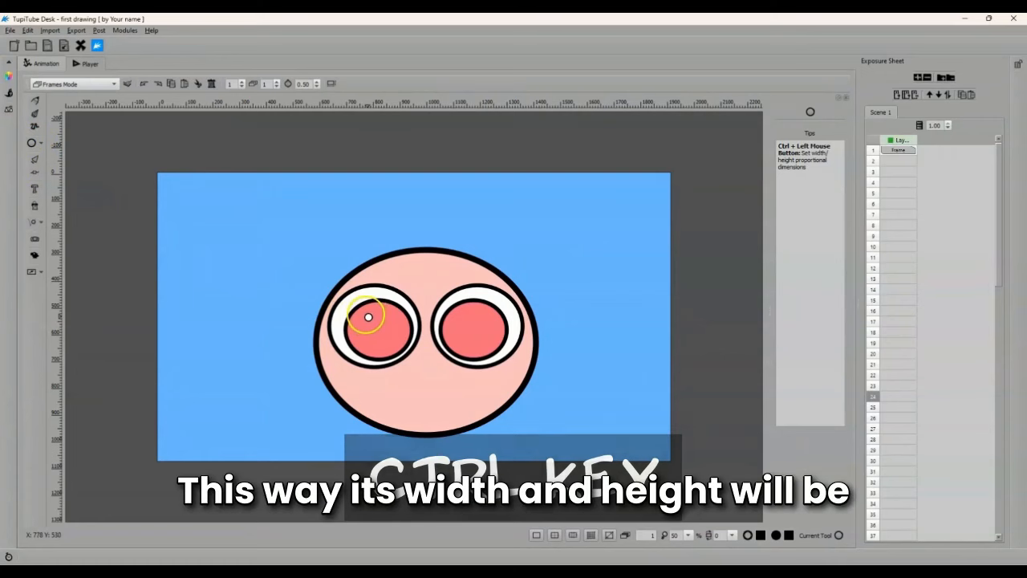
pyautogui.moveTo(365, 314); pyautogui.dragTo(403, 360)
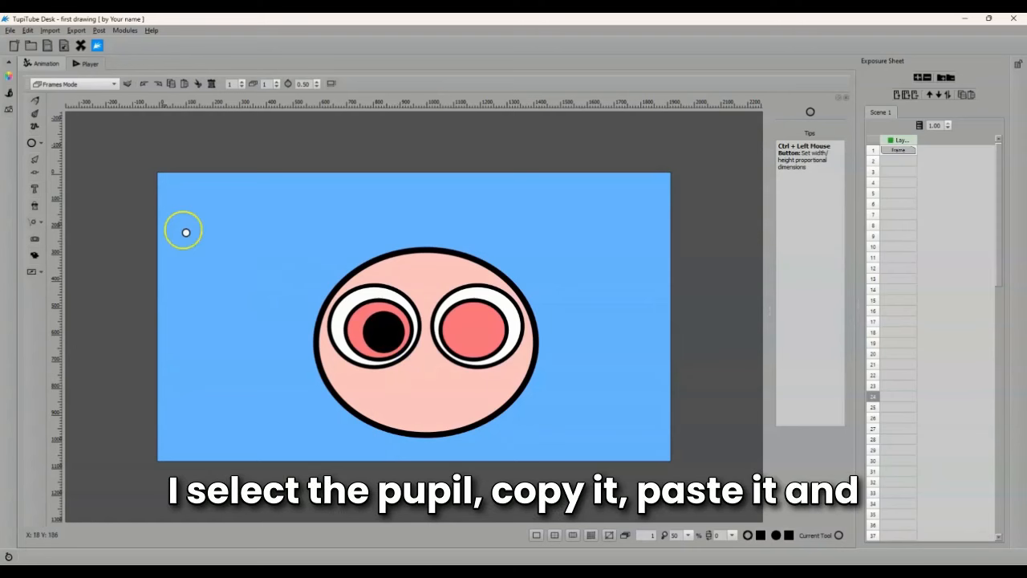
# Duplicate the black pupil of the left eye by copying and pasting it in the same frame
pyautogui.click(35, 159)
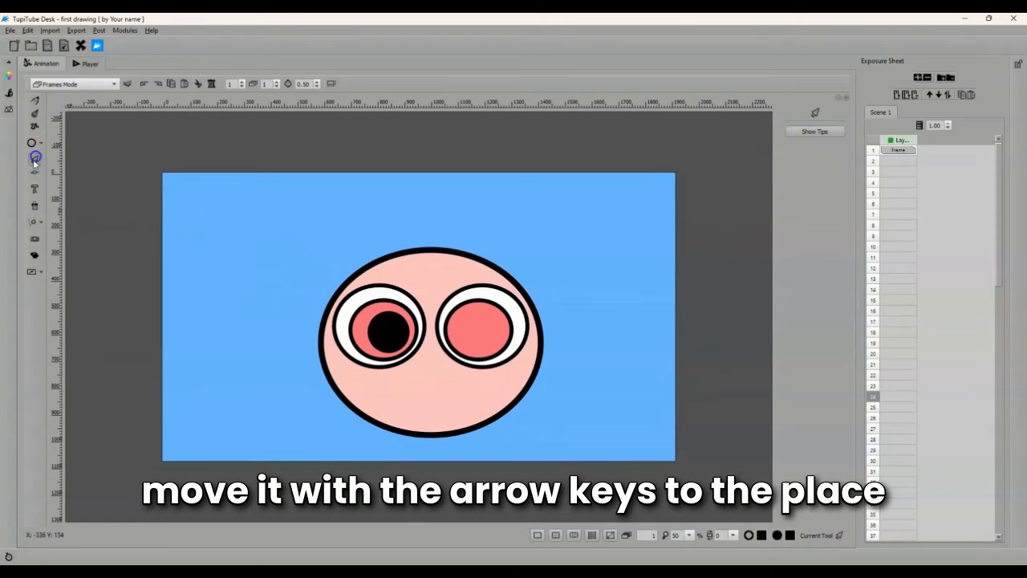
pyautogui.click(389, 331)
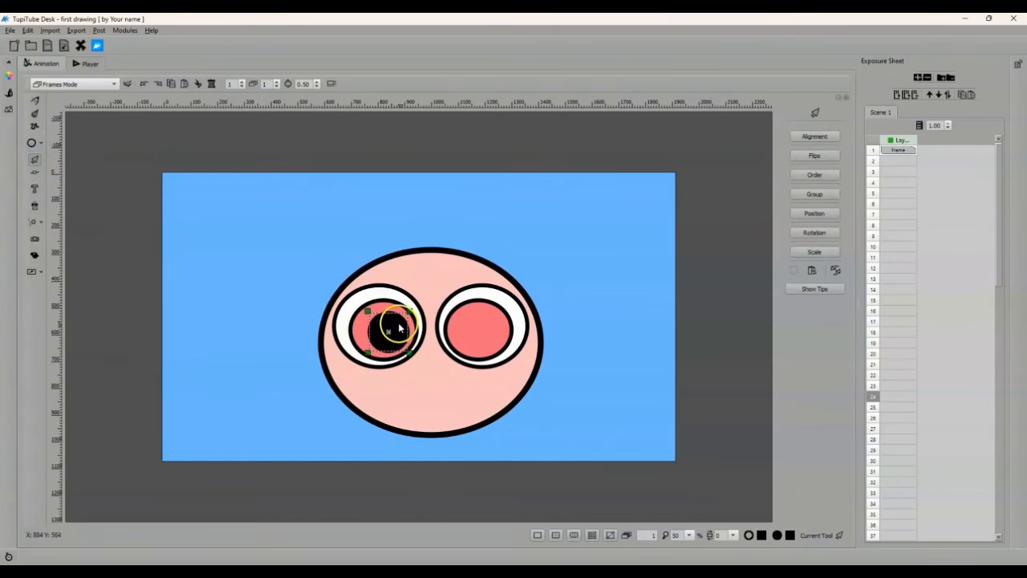
pyautogui.hotkey('ctrl', 'v')
pyautogui.click(394, 329)
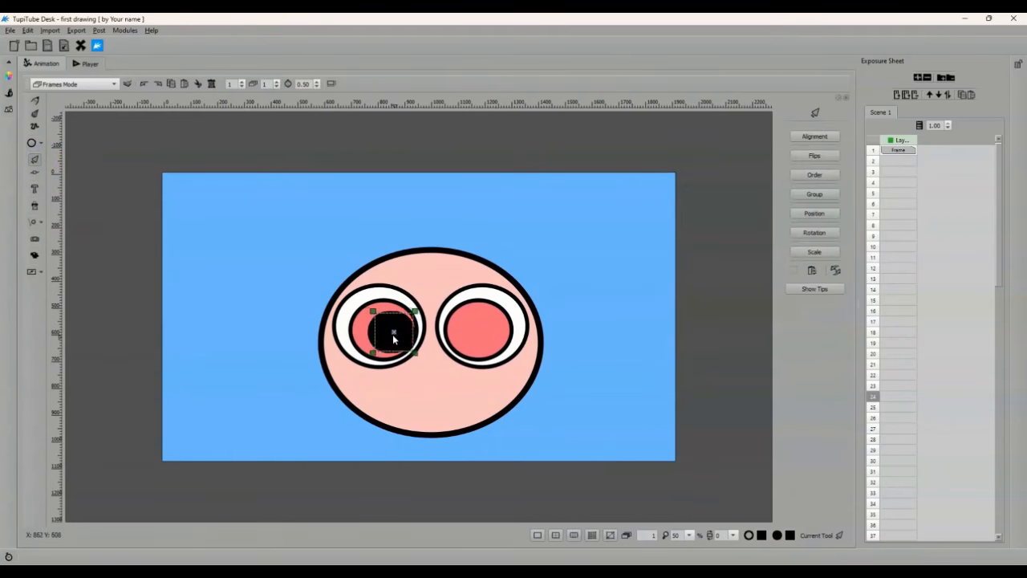
# Move the duplicated pupil horizontally to the right until it sits inside the right iris, and deselect it
pyautogui.press('Right')
pyautogui.press('Right')
pyautogui.press('Right')
pyautogui.press('Right')
pyautogui.press('Right')
pyautogui.press('Right')
pyautogui.press('Right')
pyautogui.press('Right')
pyautogui.press('Right')
pyautogui.press('Right')
pyautogui.press('Right')
pyautogui.press('Right')
pyautogui.press('Right')
pyautogui.press('Right')
pyautogui.press('Right')
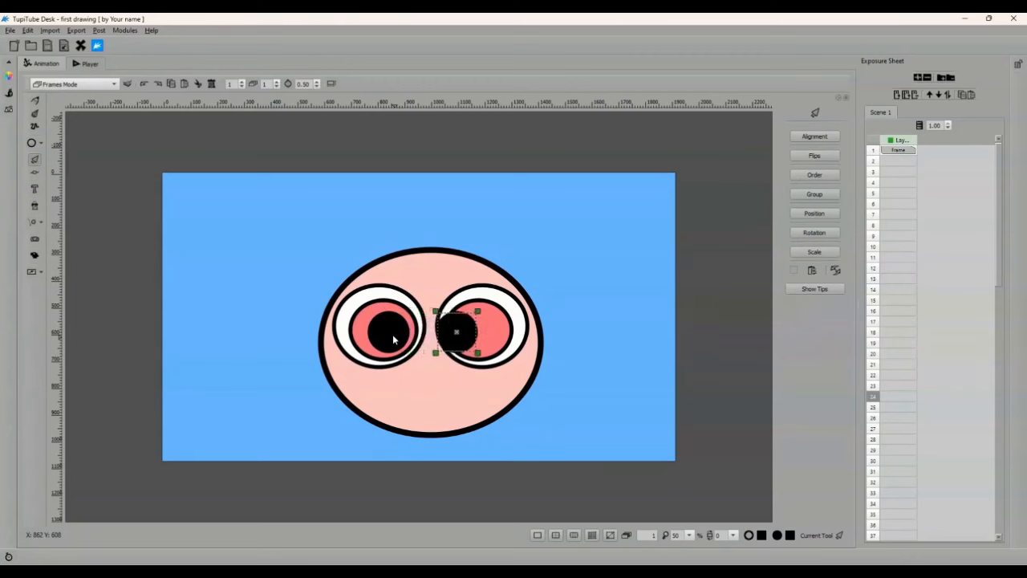
pyautogui.press('Right')
pyautogui.press('Right')
pyautogui.press('Right')
pyautogui.press('Right')
pyautogui.click(153, 266)
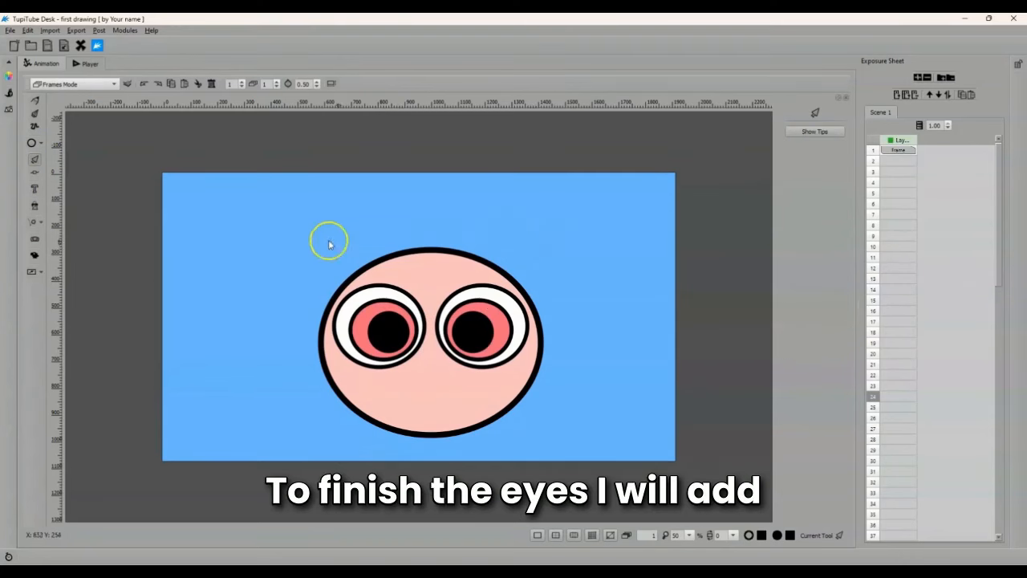
# Draw a small circle filled with white #ffffff at the centre of the left pupil as its highlight
pyautogui.click(9, 75)
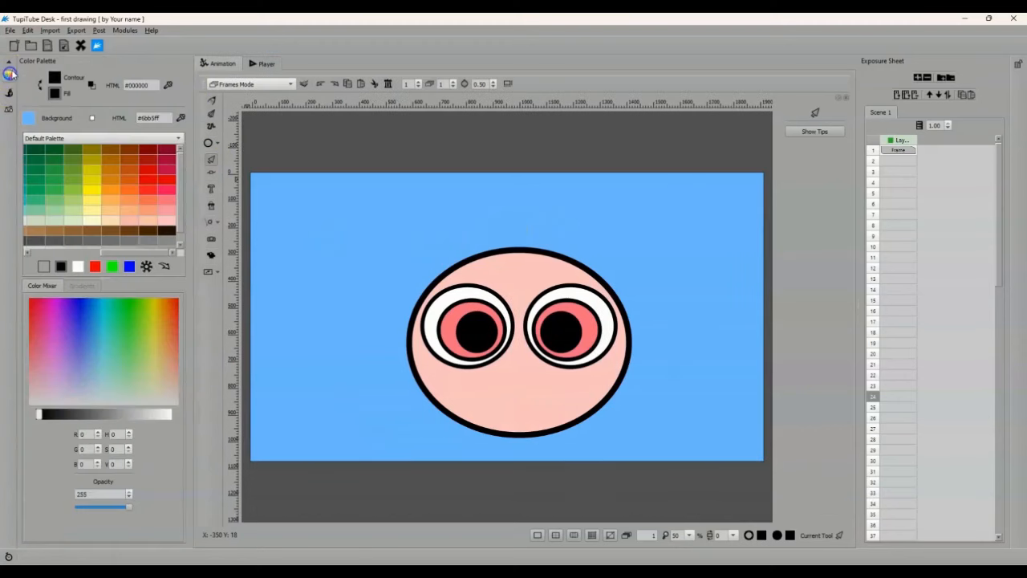
pyautogui.click(77, 268)
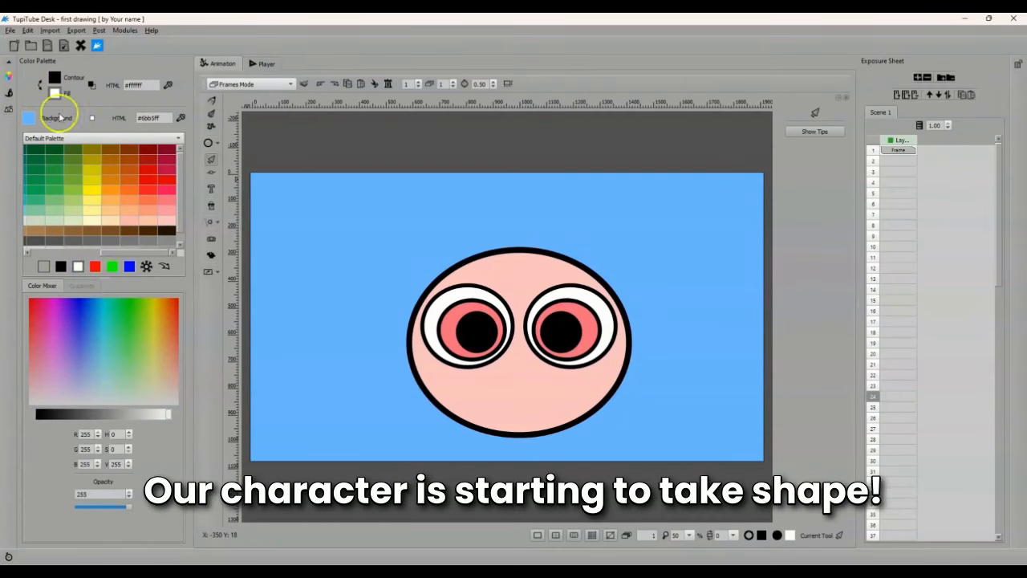
pyautogui.click(8, 76)
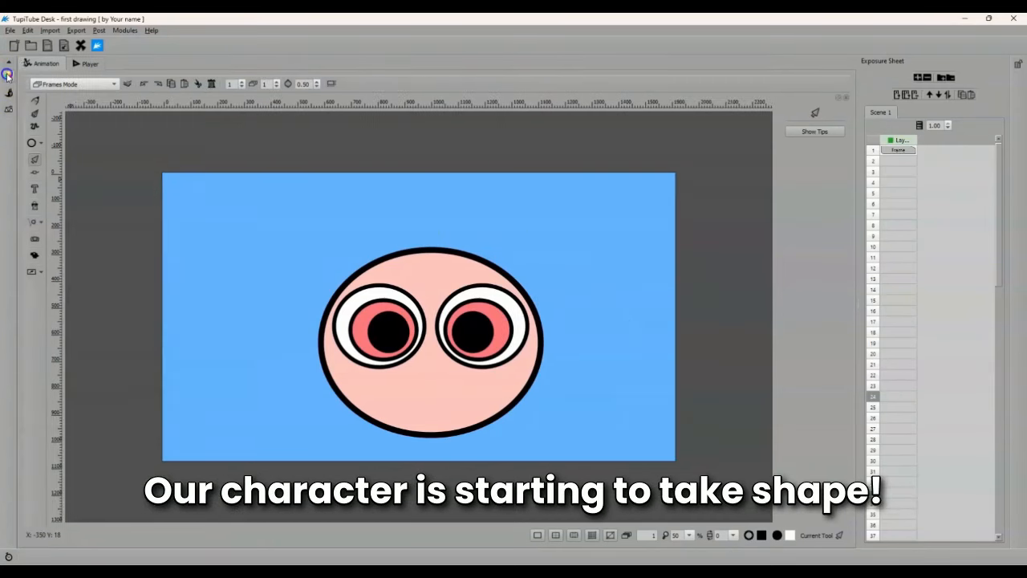
pyautogui.click(32, 144)
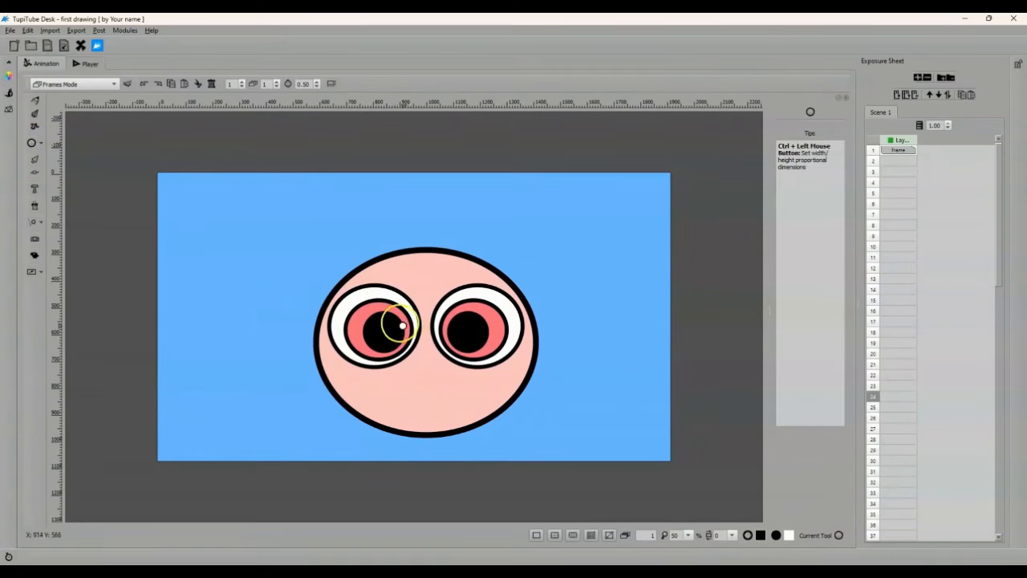
# Duplicate the white highlight circle of the left pupil by copying and pasting it in the same frame
pyautogui.click(34, 159)
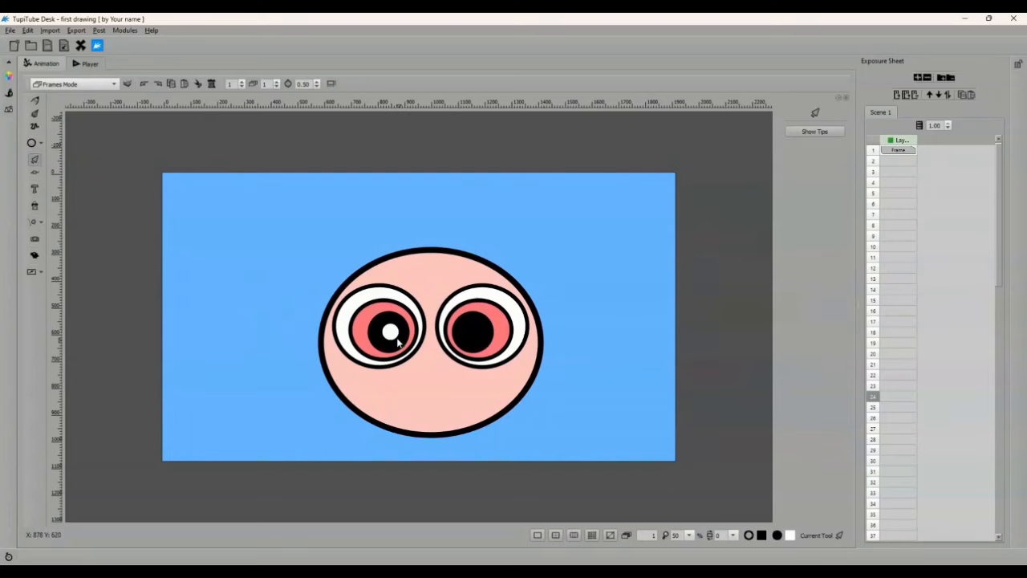
pyautogui.click(392, 335)
pyautogui.hotkey('ctrl', 'c')
pyautogui.hotkey('ctrl', 'v')
# Move the duplicated highlight horizontally to the right to the centre of the right pupil, and deselect it
pyautogui.press('Right')
pyautogui.press('Right')
pyautogui.press('Right')
pyautogui.press('Right')
pyautogui.press('Right')
pyautogui.press('Right')
pyautogui.press('Right')
pyautogui.press('Right')
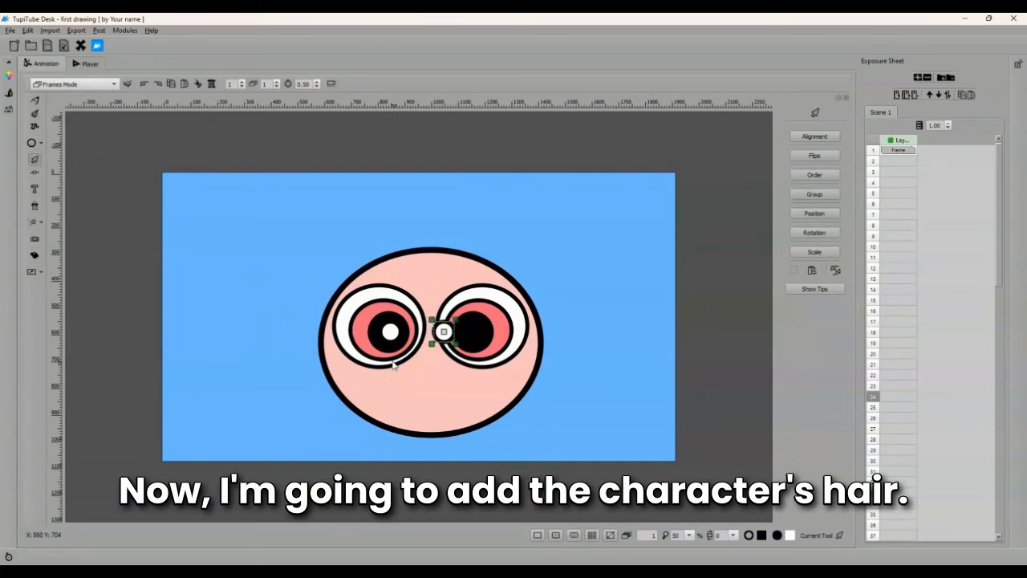
pyautogui.click(60, 531)
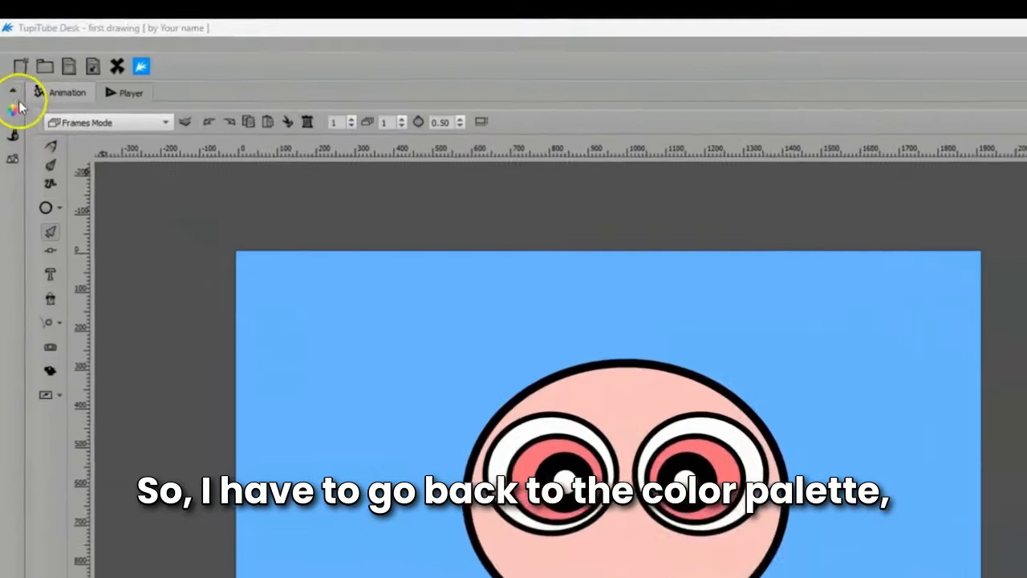
# Set the fill color to light orange #f9ad81 for the hair
pyautogui.click(15, 129)
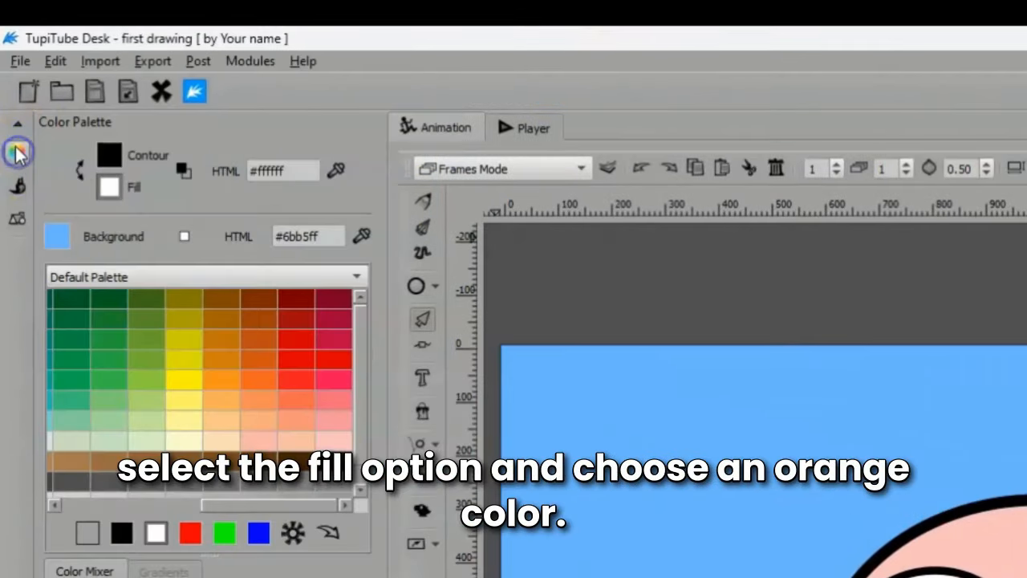
pyautogui.click(109, 188)
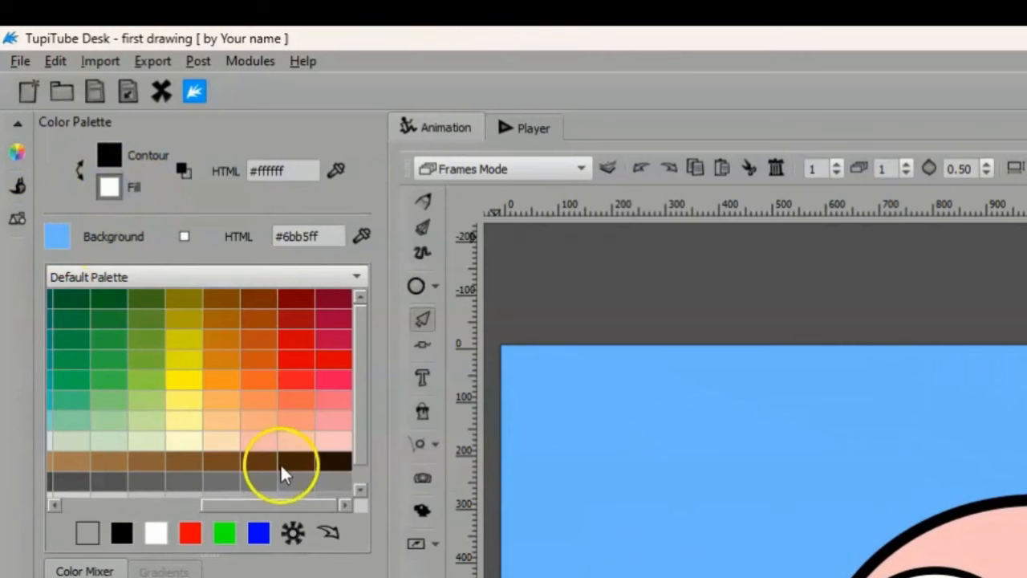
pyautogui.click(263, 419)
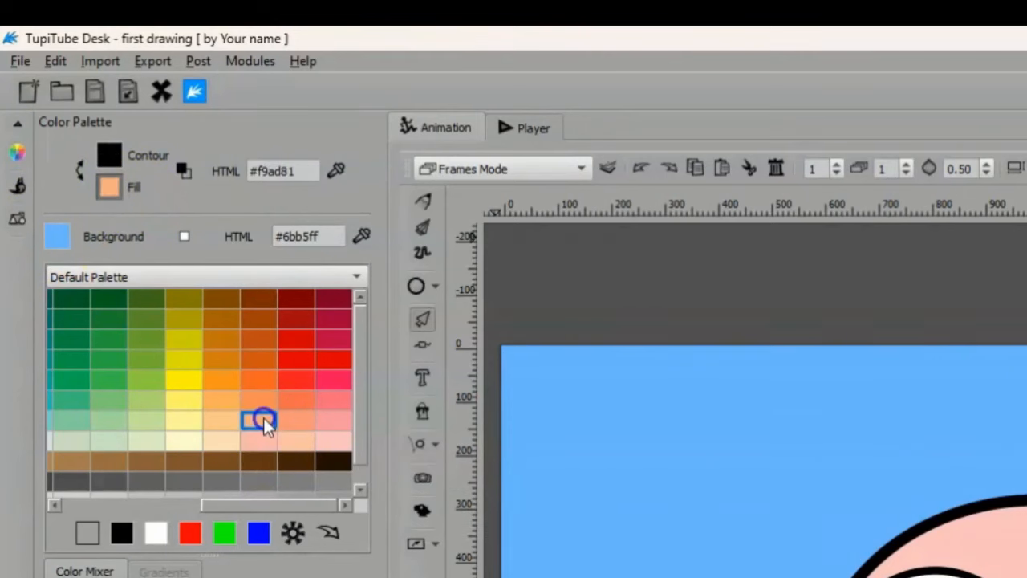
pyautogui.click(16, 153)
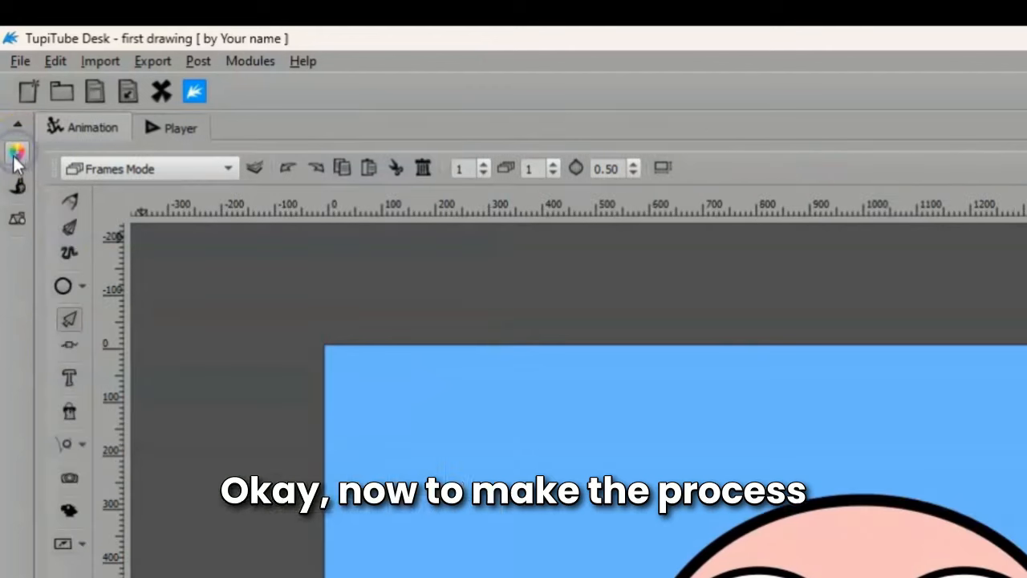
# Start the fringe outline with the Line tool: a horizontal segment from the head's left edge, then one rising to the first peak
pyautogui.click(84, 285)
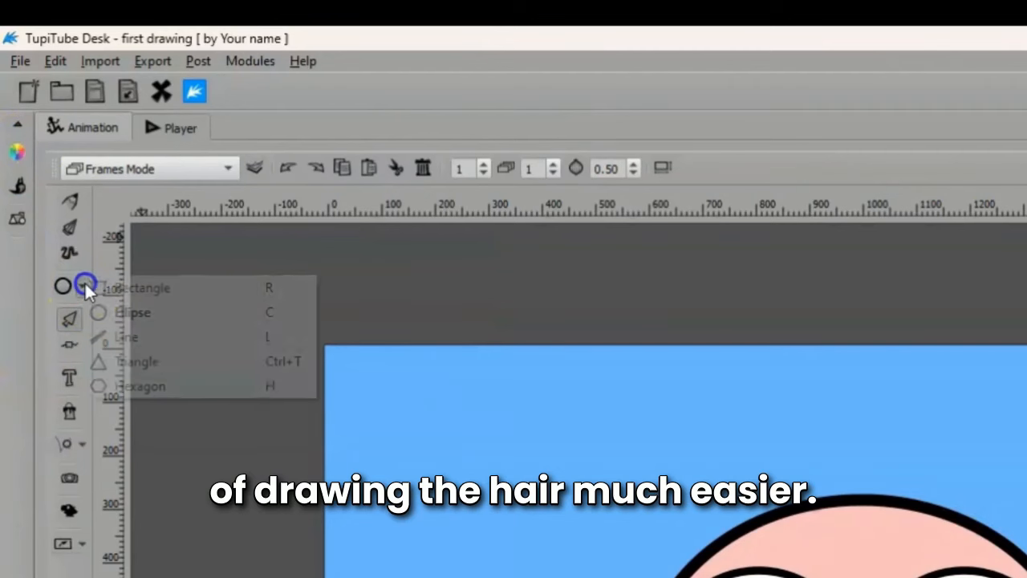
pyautogui.click(147, 336)
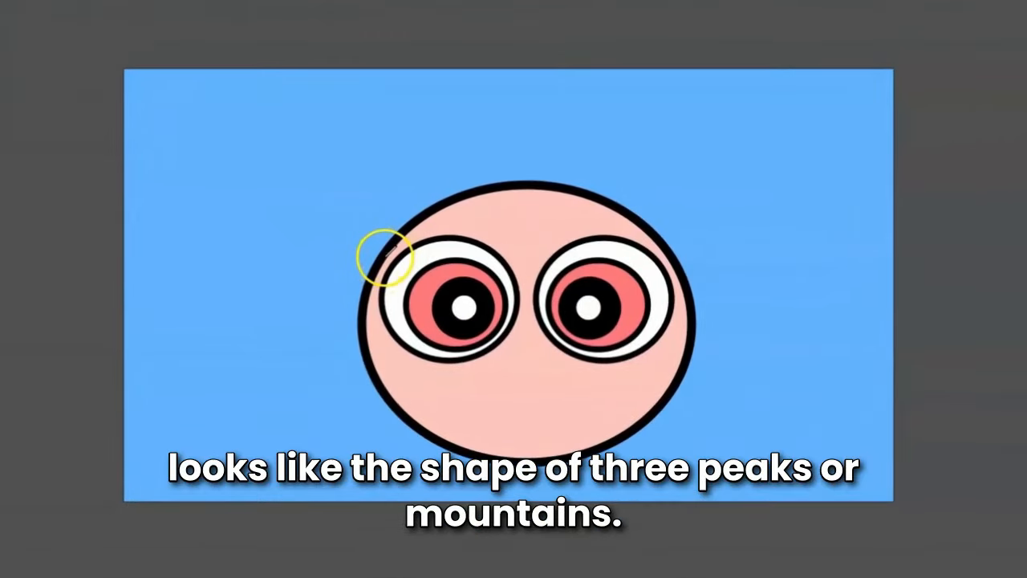
pyautogui.moveTo(385, 257)
pyautogui.mouseDown()
pyautogui.moveTo(406, 257)
pyautogui.moveTo(469, 214)
pyautogui.mouseUp()
pyautogui.click(460, 221)
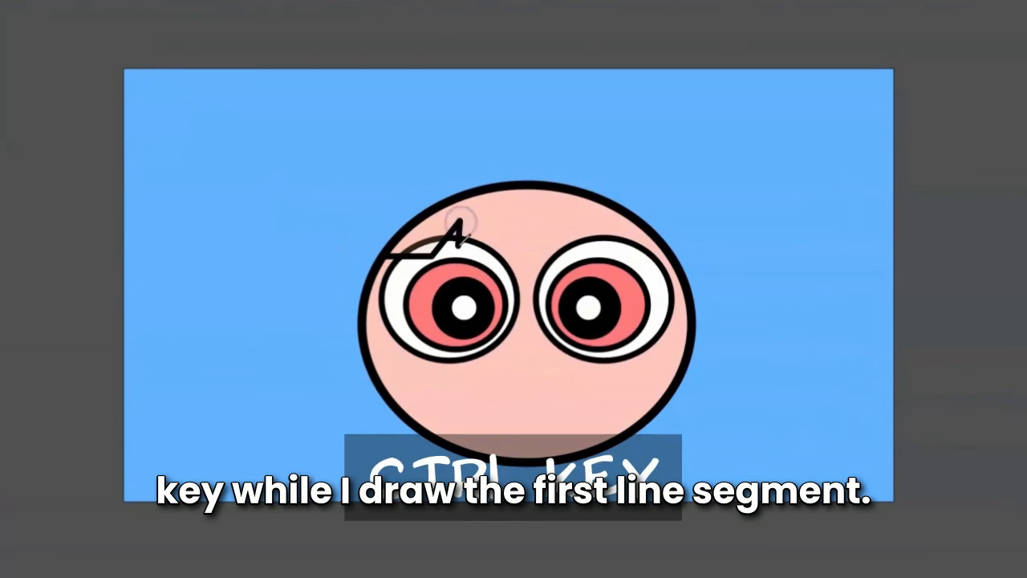
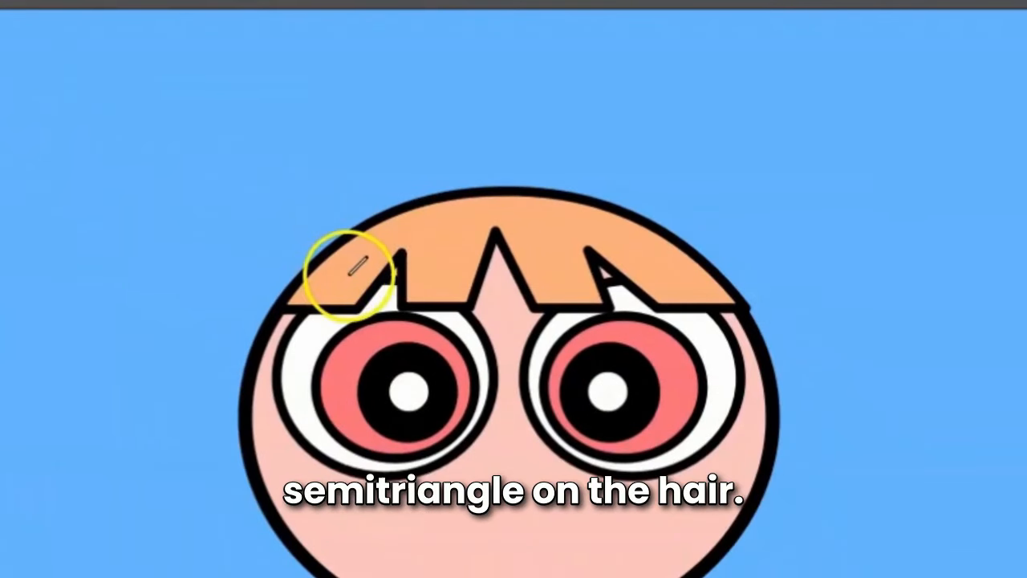
# Draw a light red pointed spike from two connected line segments, starting and ending on the upper left of the orange hair
pyautogui.moveTo(349, 271)
pyautogui.mouseDown()
pyautogui.moveTo(165, 133)
pyautogui.moveTo(126, 65)
pyautogui.mouseUp()
pyautogui.click(126, 63)
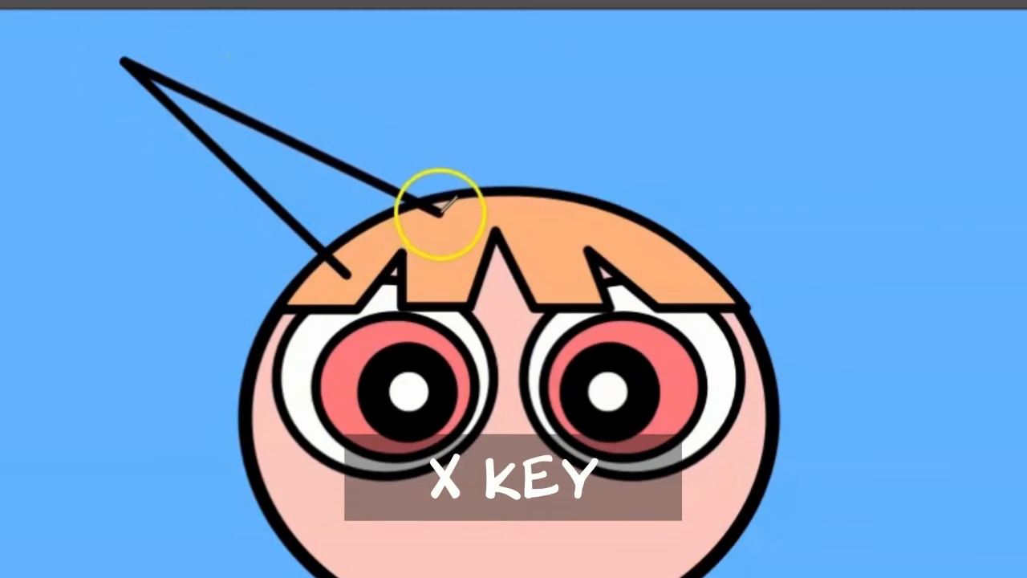
pyautogui.click(440, 214)
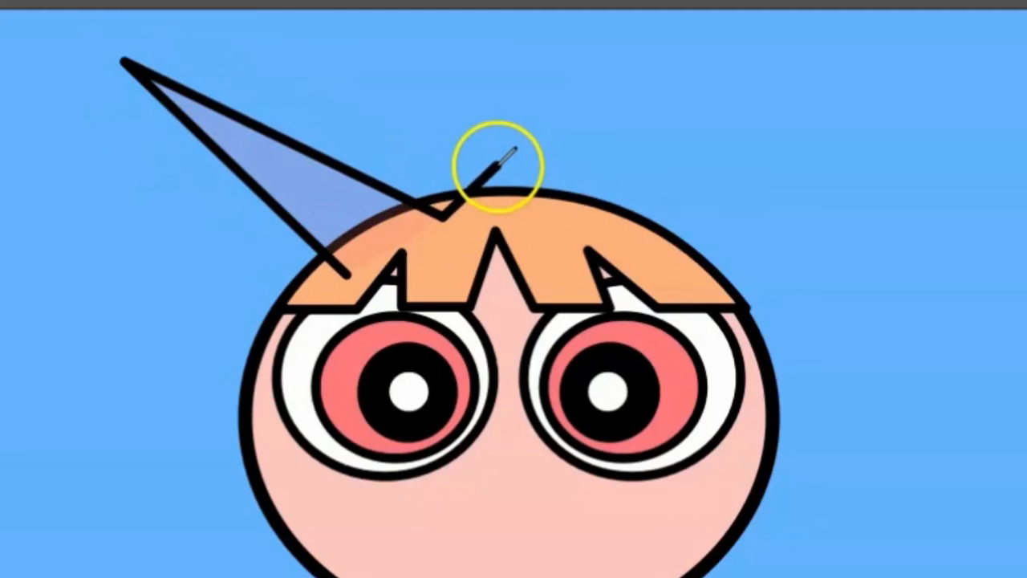
pyautogui.press('space')
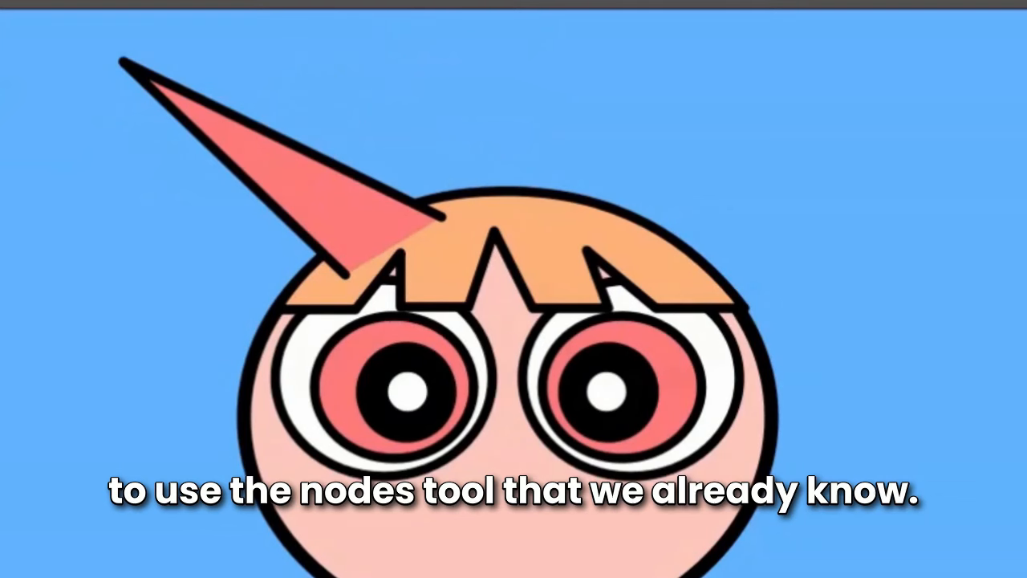
# Use the Nodes tool to bend the upper edge of the light red spike outward into a curve
pyautogui.click(298, 169)
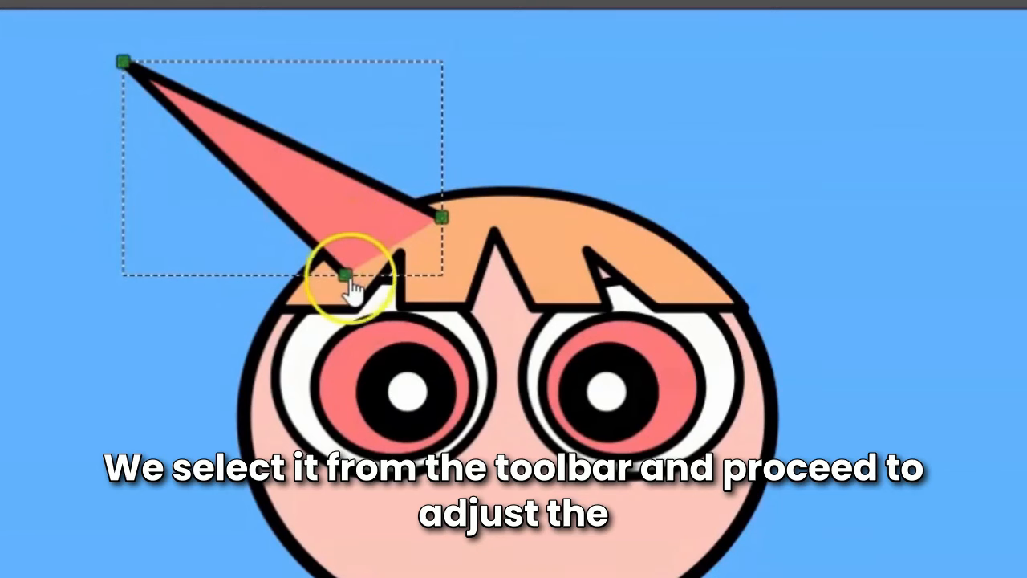
pyautogui.click(121, 62)
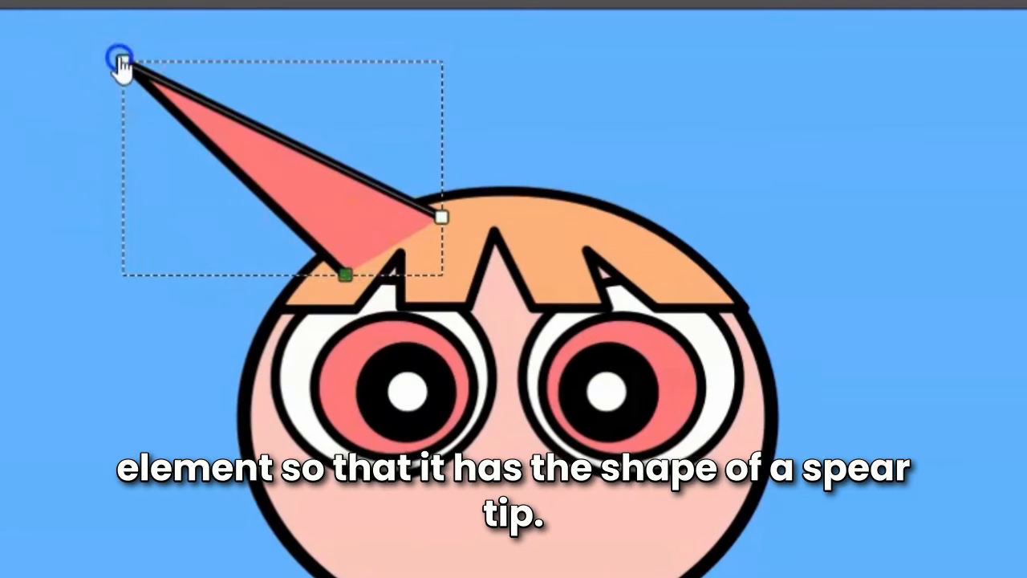
pyautogui.click(442, 215)
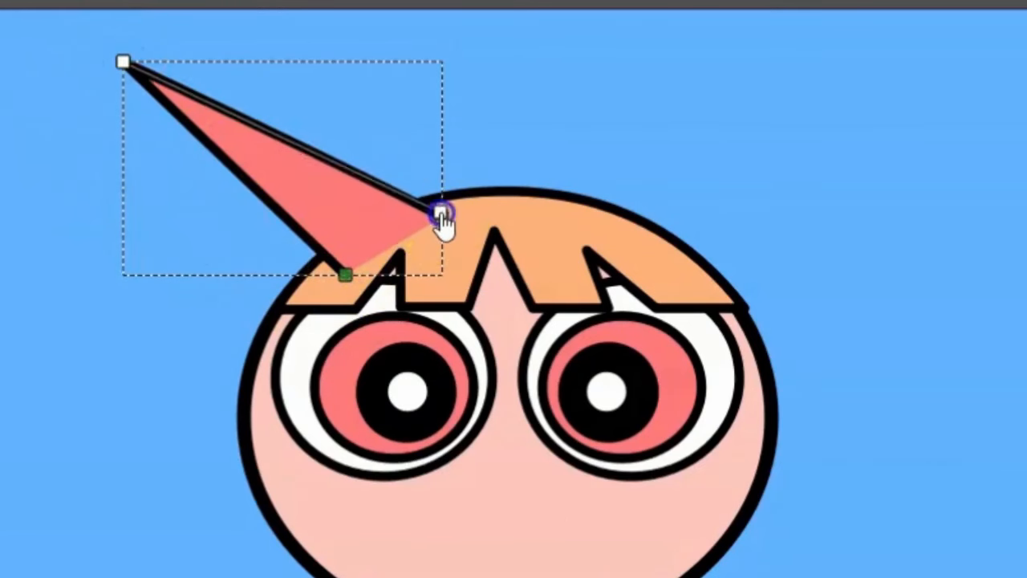
pyautogui.moveTo(442, 216); pyautogui.dragTo(299, 92)
# Bend the lower edge of the light red spike outward and adjust its base node to give it a spear-tip shape
pyautogui.click(125, 80)
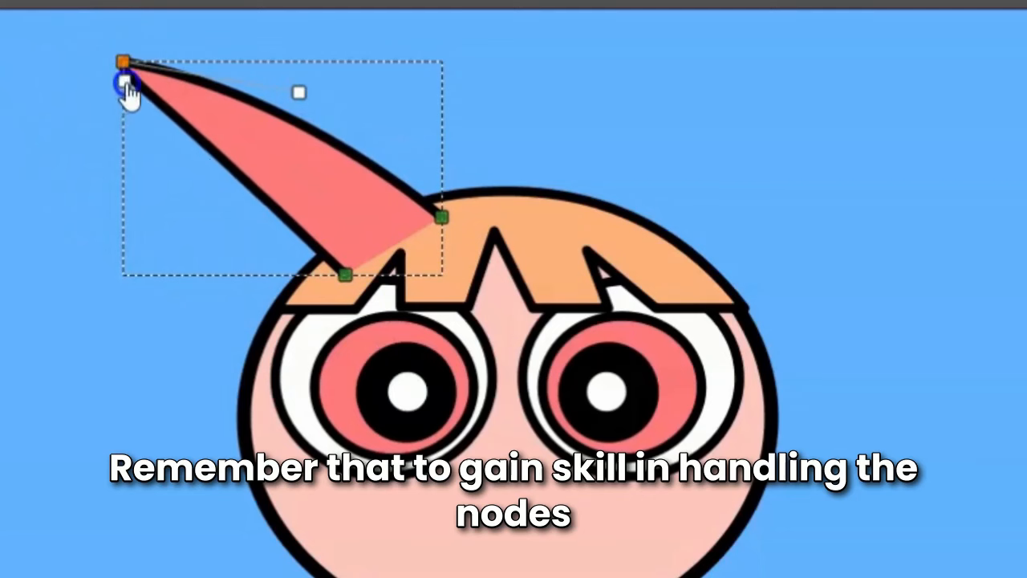
pyautogui.moveTo(126, 81); pyautogui.dragTo(159, 147)
pyautogui.click(345, 275)
pyautogui.moveTo(126, 74); pyautogui.dragTo(236, 241)
pyautogui.moveTo(346, 275); pyautogui.dragTo(358, 274)
pyautogui.moveTo(248, 240)
pyautogui.mouseDown()
pyautogui.moveTo(231, 242)
pyautogui.moveTo(241, 237)
pyautogui.mouseUp()
pyautogui.moveTo(160, 150); pyautogui.dragTo(138, 126)
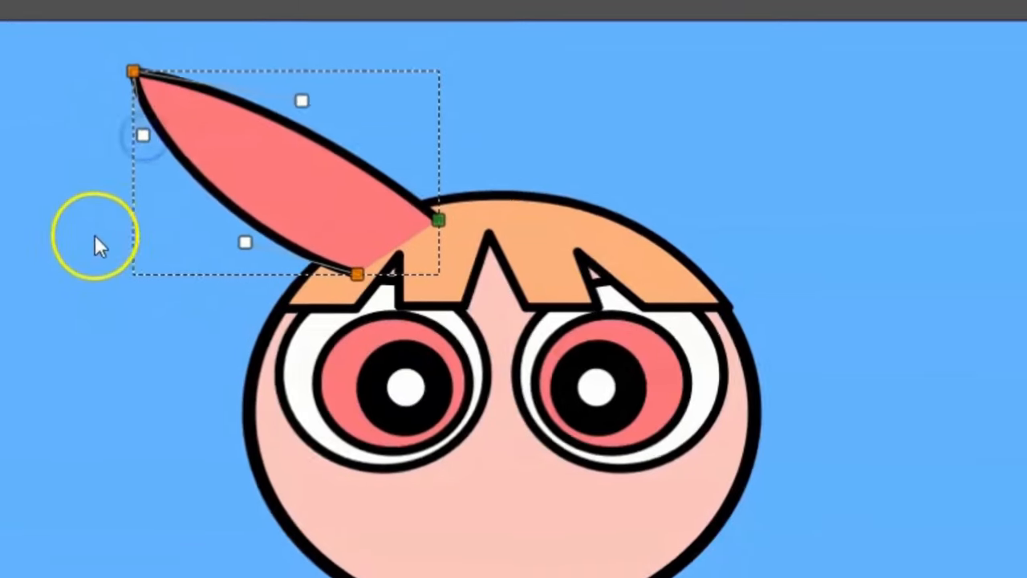
pyautogui.click(45, 199)
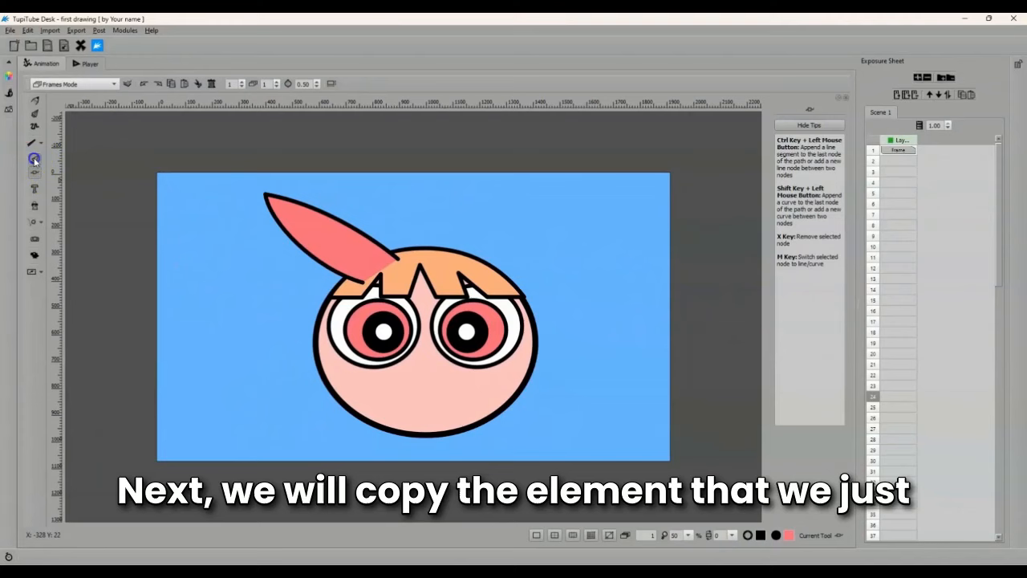
# Duplicate the light red spike in place by copying and pasting it with the Selection tool
pyautogui.click(34, 159)
pyautogui.click(337, 244)
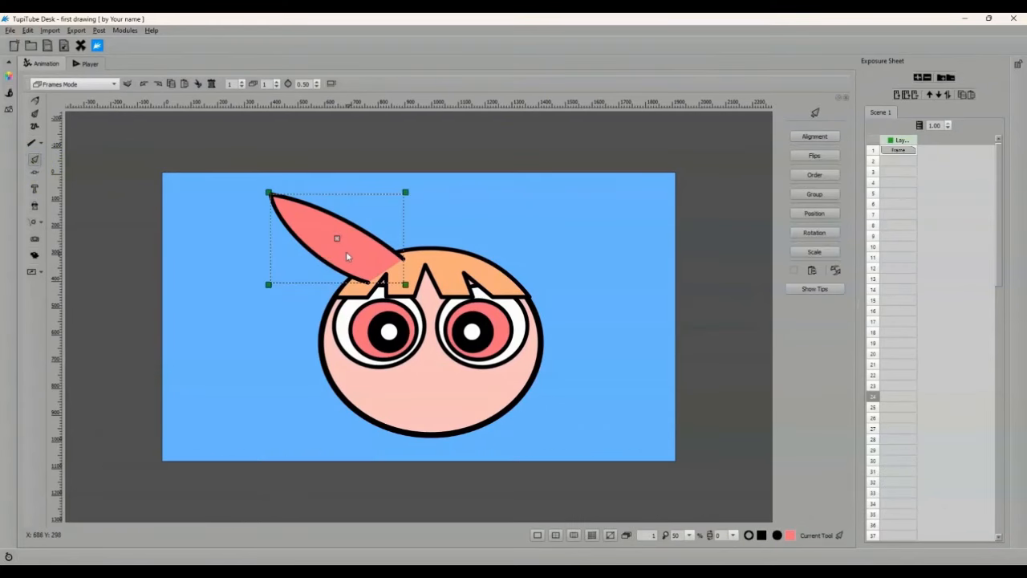
pyautogui.press('Escape')
pyautogui.click(346, 243)
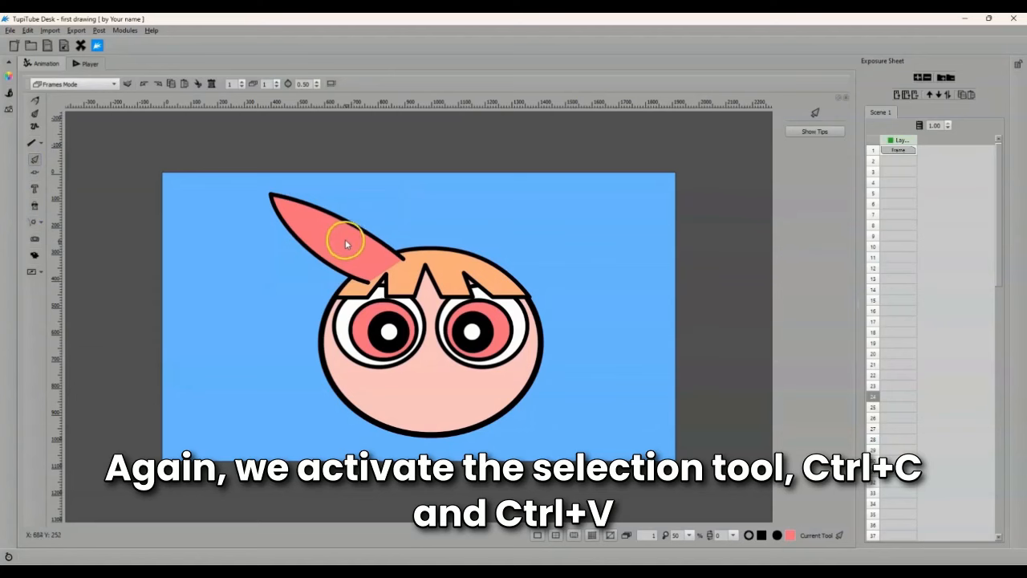
pyautogui.click(346, 241)
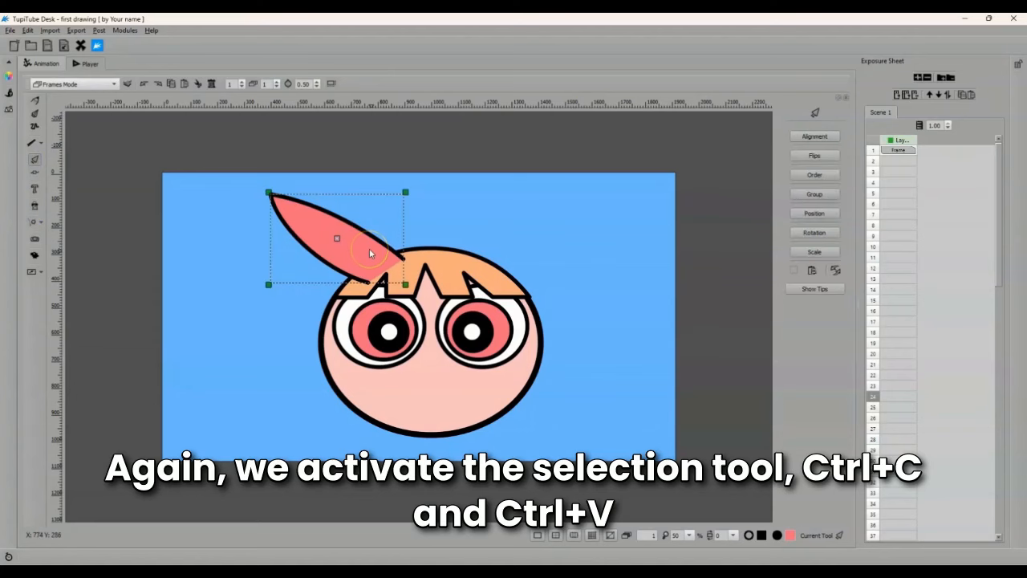
pyautogui.hotkey('ctrl', 'c')
pyautogui.hotkey('ctrl', 'v')
# Move the copied spike horizontally to the right until its base reaches the right side of the orange hair
pyautogui.press('Right')
pyautogui.press('Right')
pyautogui.press('Right')
pyautogui.press('Right')
pyautogui.press('Right')
pyautogui.press('Right')
pyautogui.press('Right')
pyautogui.press('Right')
pyautogui.press('Right')
pyautogui.press('Right')
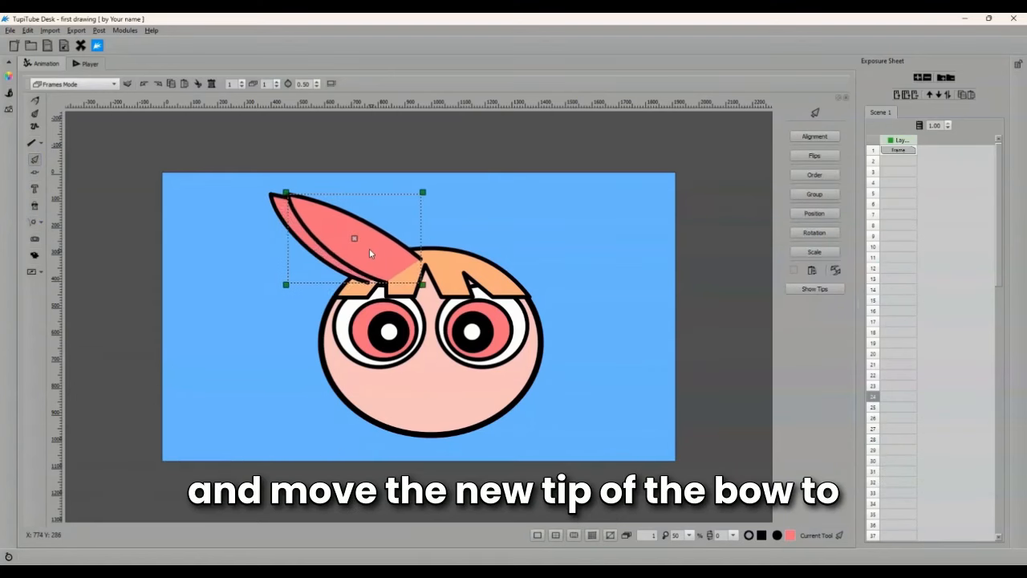
pyautogui.press('Right')
pyautogui.press('Right')
pyautogui.press('Right')
pyautogui.press('Right')
pyautogui.press('Right')
pyautogui.press('Right')
pyautogui.press('Right')
pyautogui.press('Right')
pyautogui.press('Right')
pyautogui.press('Right')
pyautogui.press('Right')
pyautogui.press('Right')
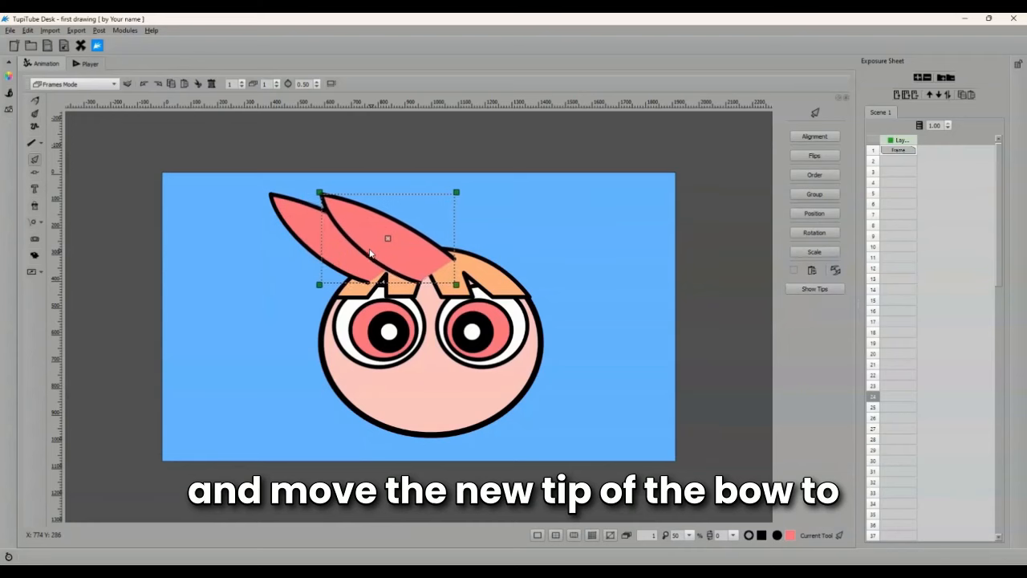
pyautogui.press('Right')
pyautogui.press('Right')
pyautogui.press('Right')
pyautogui.press('Right')
pyautogui.press('Right')
pyautogui.press('Right')
pyautogui.press('Right')
pyautogui.press('Right')
pyautogui.press('Right')
pyautogui.press('Right')
pyautogui.press('Right')
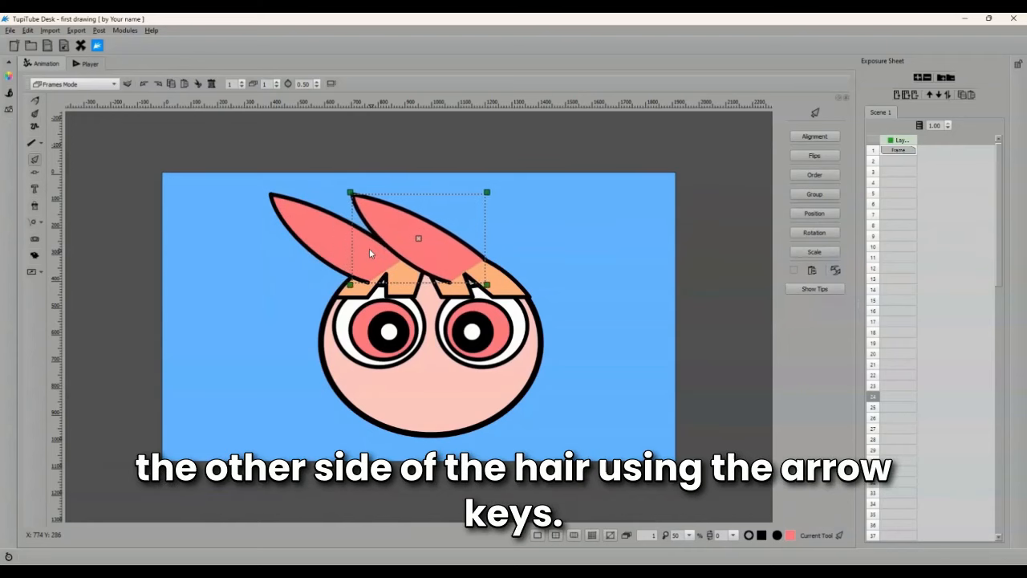
pyautogui.press('Right')
pyautogui.press('Right')
pyautogui.press('Right')
pyautogui.press('Right')
pyautogui.press('Right')
pyautogui.press('Right')
pyautogui.press('Right')
pyautogui.press('Right')
pyautogui.press('Right')
pyautogui.press('Right')
pyautogui.press('Right')
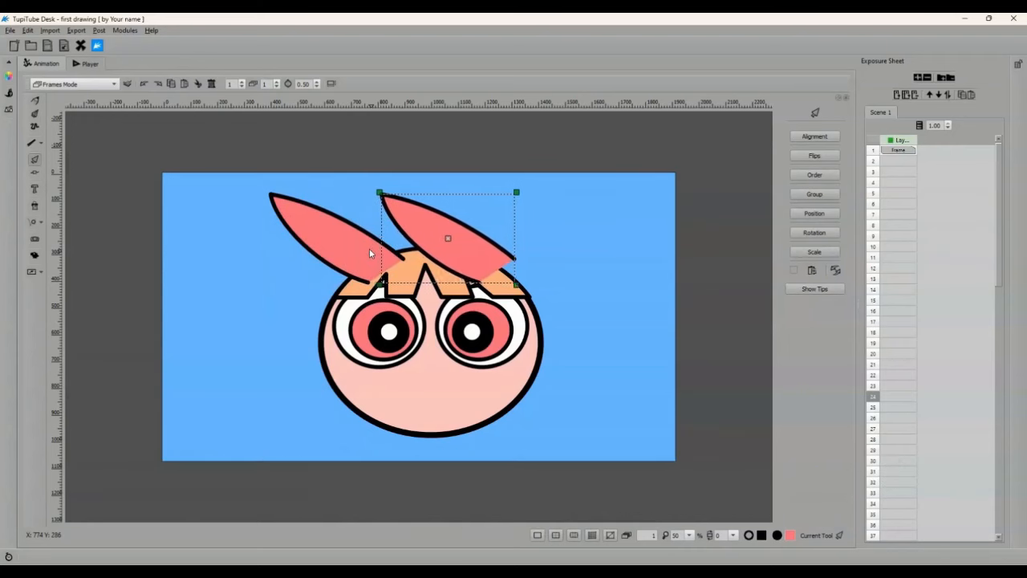
pyautogui.press('Right')
pyautogui.press('Right')
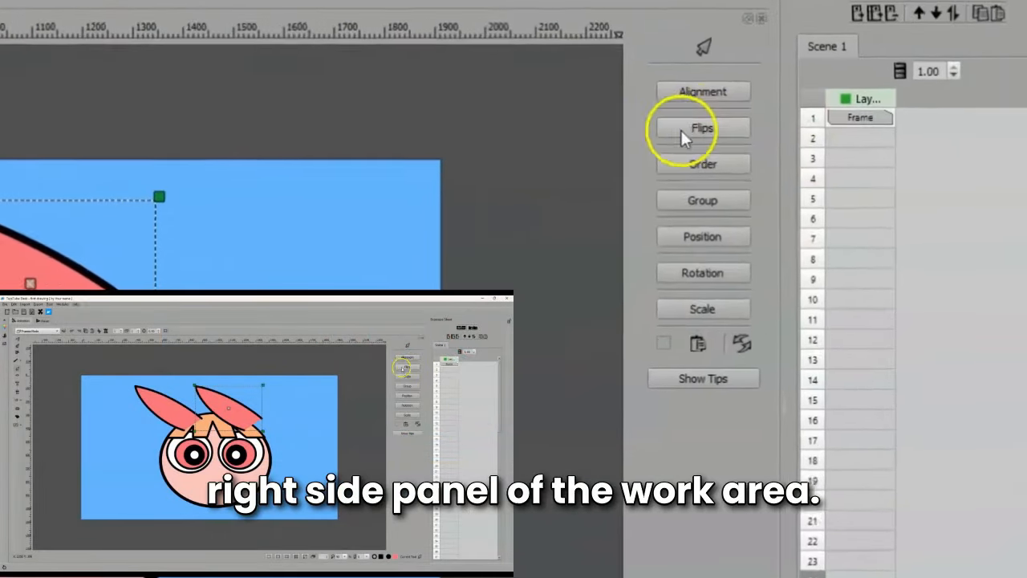
# Flip the copied spike horizontally and shift it right so it leans outward from the right side of the hair
pyautogui.click(720, 121)
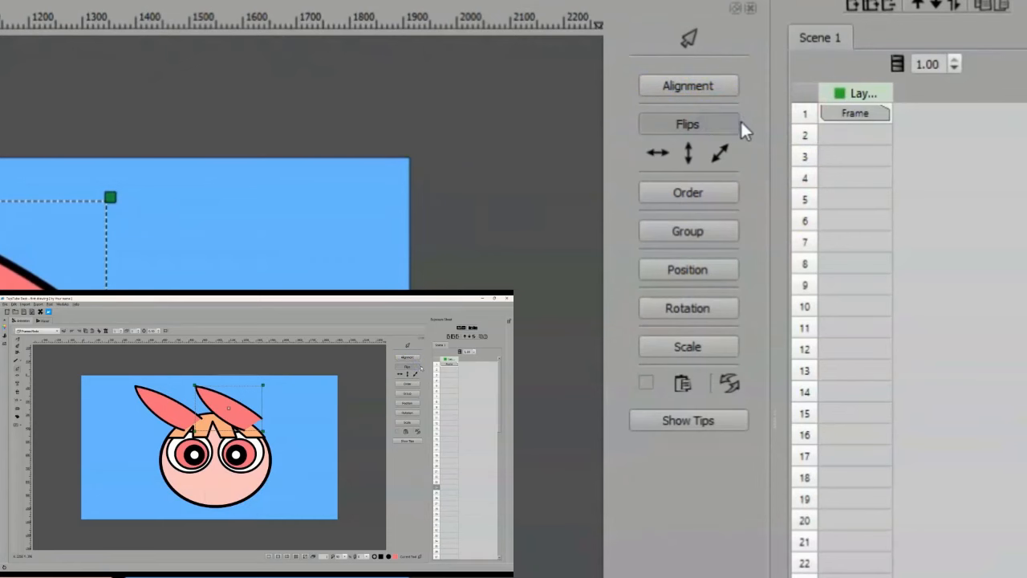
pyautogui.click(662, 150)
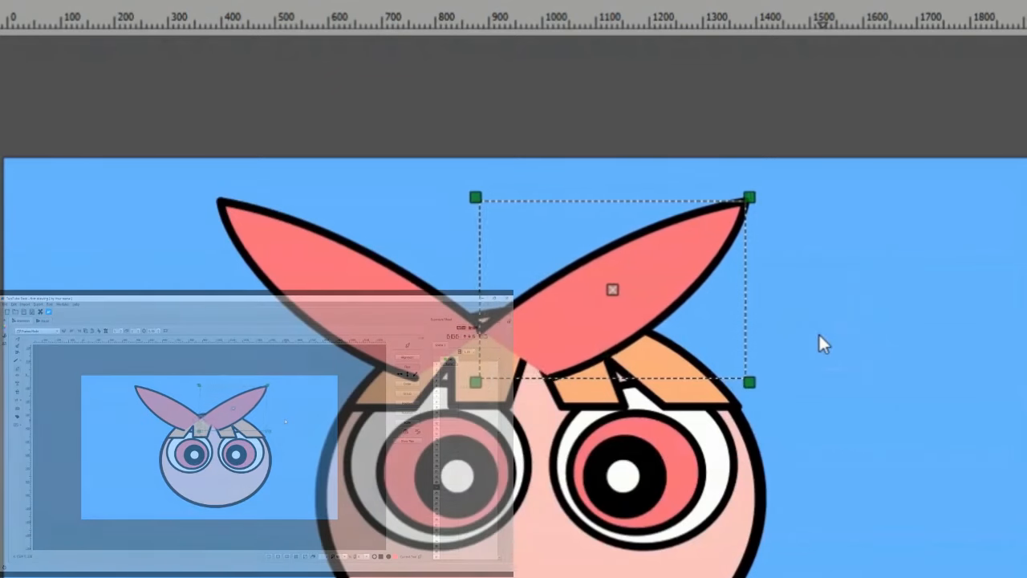
pyautogui.press('Right')
pyautogui.press('Right')
pyautogui.press('Right')
pyautogui.press('Right')
pyautogui.press('Right')
pyautogui.press('Right')
pyautogui.press('Right')
pyautogui.press('Right')
pyautogui.press('Right')
pyautogui.press('Right')
pyautogui.press('Right')
pyautogui.press('Right')
pyautogui.press('Right')
pyautogui.press('Right')
pyautogui.press('Right')
pyautogui.press('Right')
pyautogui.press('Right')
pyautogui.press('Right')
pyautogui.press('Right')
pyautogui.press('Right')
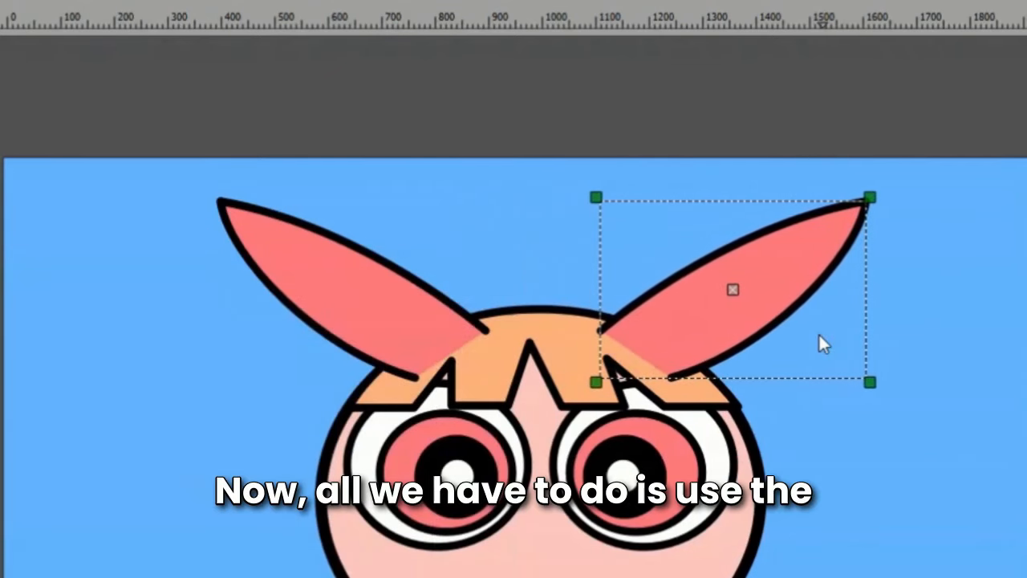
# Shift the original left spike right so its base sits near the centre of the head's top
pyautogui.click(351, 294)
pyautogui.press('Right')
pyautogui.press('Right')
pyautogui.press('Right')
pyautogui.press('Right')
pyautogui.press('Right')
pyautogui.press('Right')
pyautogui.press('Right')
pyautogui.press('Right')
pyautogui.press('Right')
pyautogui.press('Right')
pyautogui.press('Right')
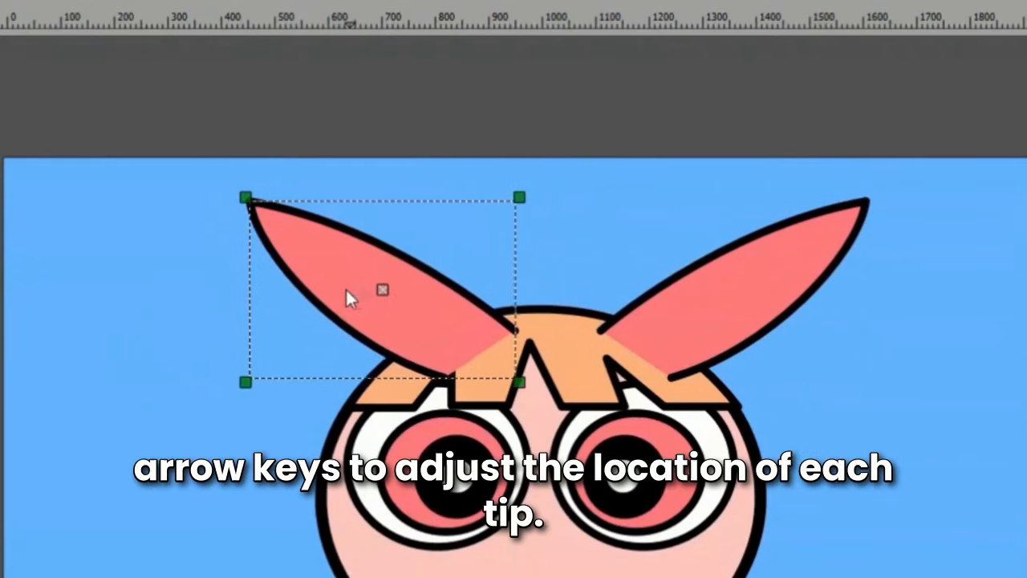
# Shift the right spike left until its base nearly meets the left spike's at the head's centre, and deselect it
pyautogui.click(742, 311)
pyautogui.press('Left')
pyautogui.press('Left')
pyautogui.press('Left')
pyautogui.press('Left')
pyautogui.press('Left')
pyautogui.press('Left')
pyautogui.press('Left')
pyautogui.press('Left')
pyautogui.press('Left')
pyautogui.press('Left')
pyautogui.press('Left')
pyautogui.press('Left')
pyautogui.press('Left')
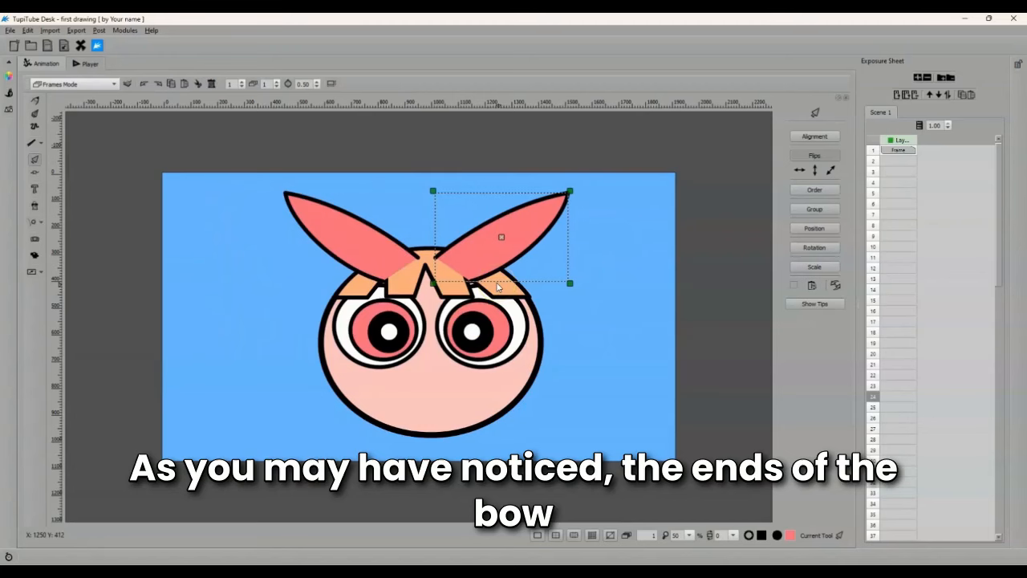
pyautogui.press('Left')
pyautogui.press('Left')
pyautogui.press('Left')
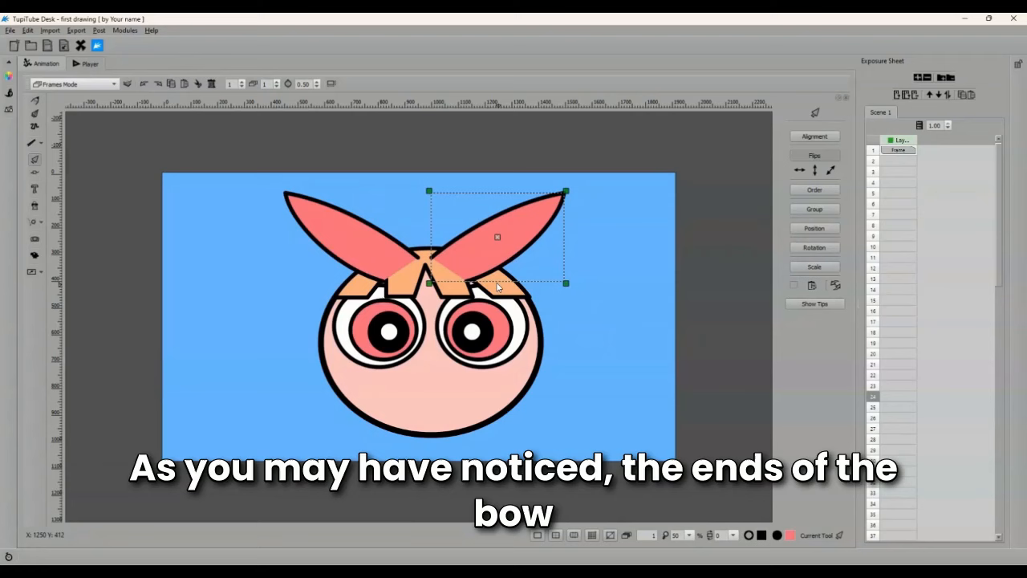
pyautogui.click(639, 300)
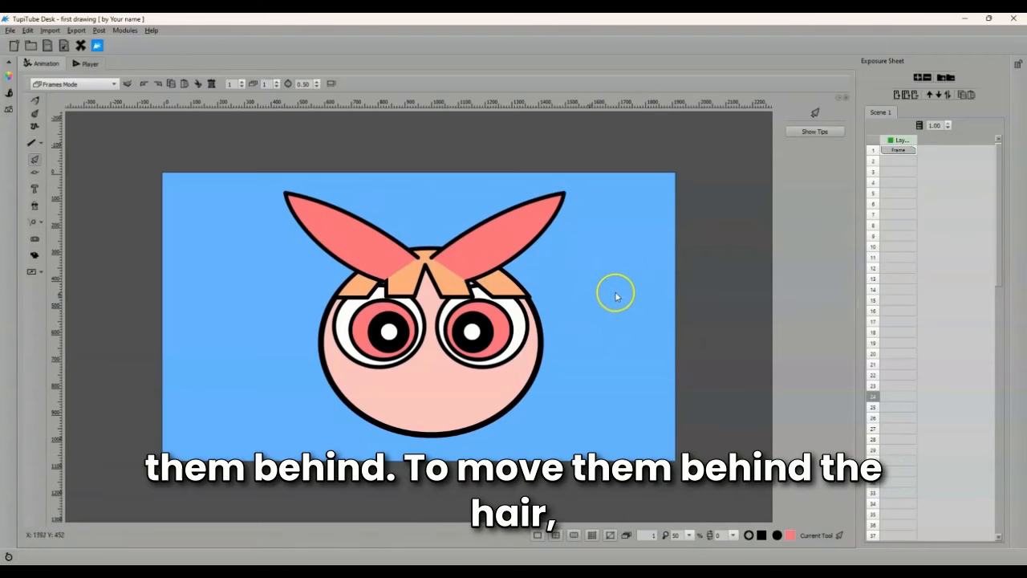
# Send both light red spikes to the back so they sit behind the orange hair
pyautogui.click(329, 238)
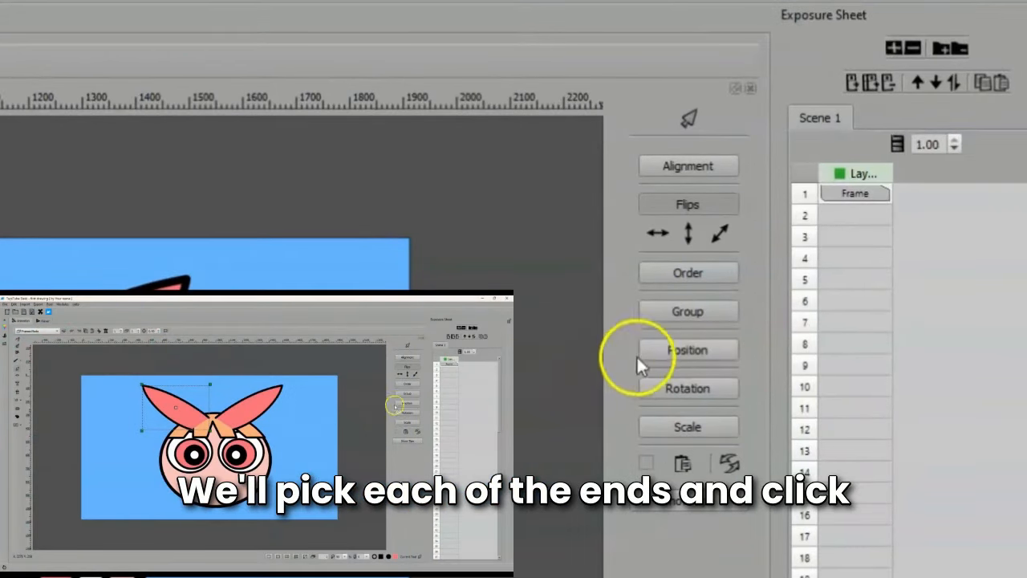
pyautogui.click(679, 277)
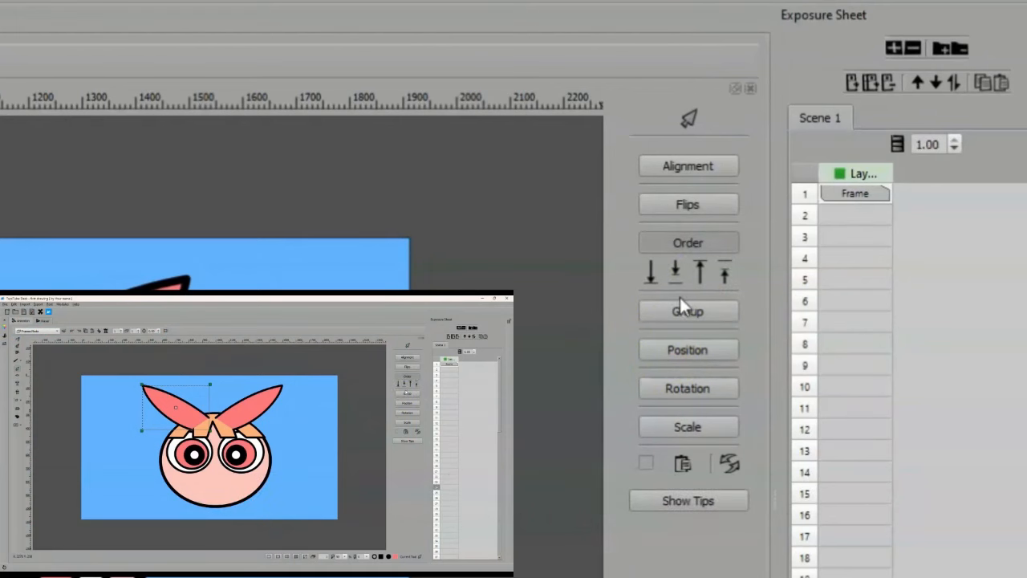
pyautogui.click(649, 268)
pyautogui.click(46, 371)
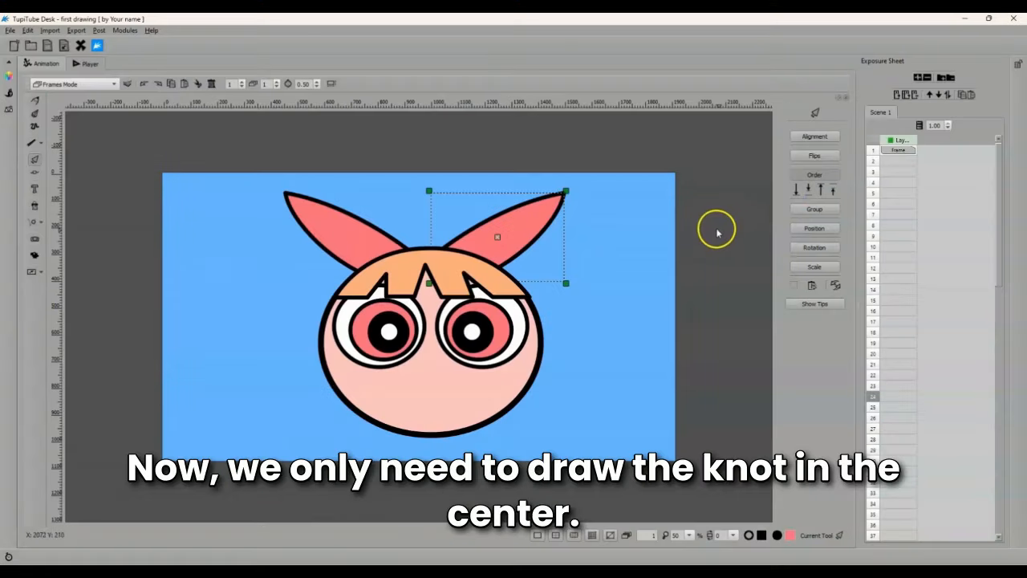
pyautogui.click(726, 233)
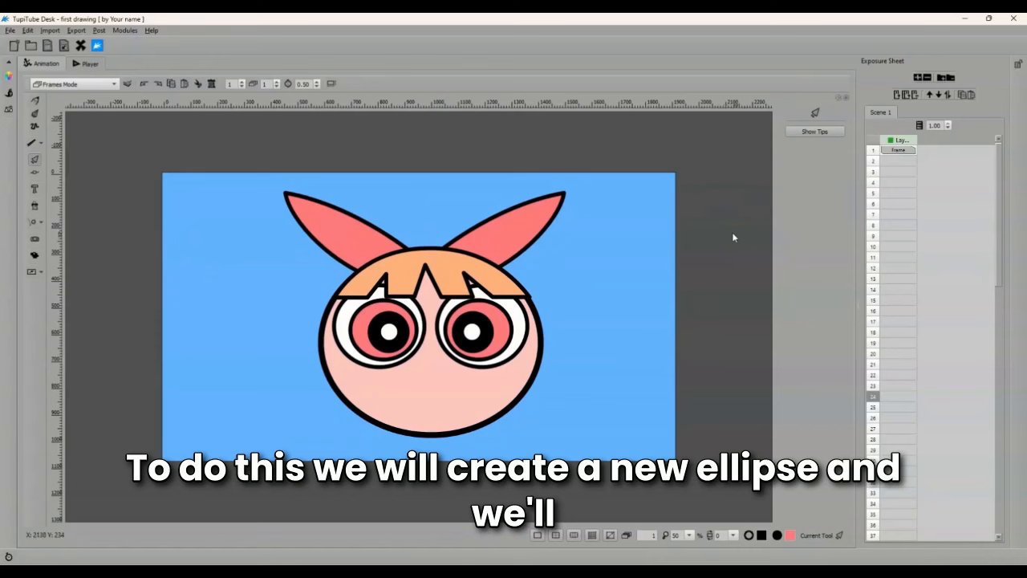
# Draw a wide, flat light red ellipse over the centre of the head's top edge as the bow's knot
pyautogui.click(41, 143)
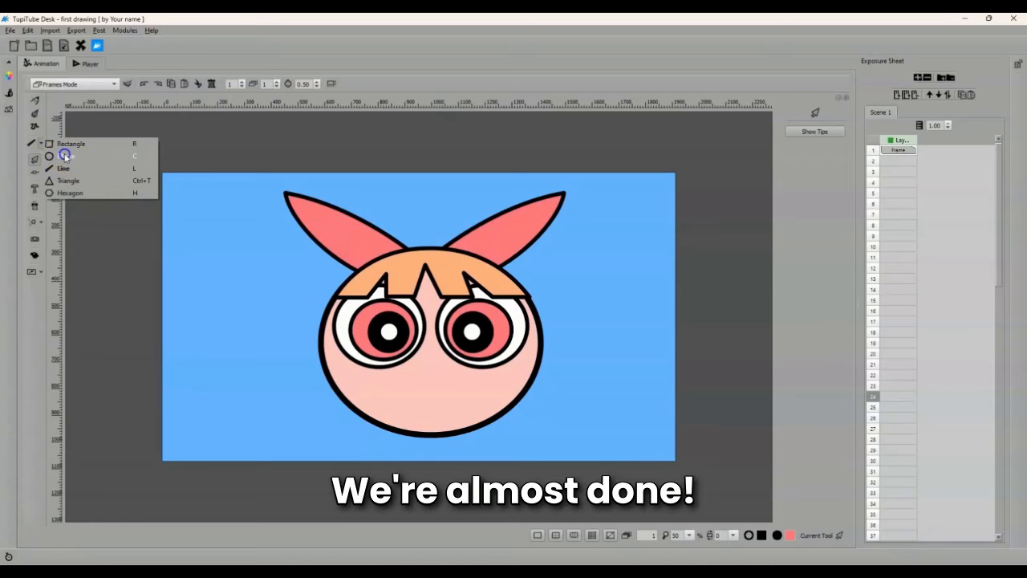
pyautogui.click(64, 156)
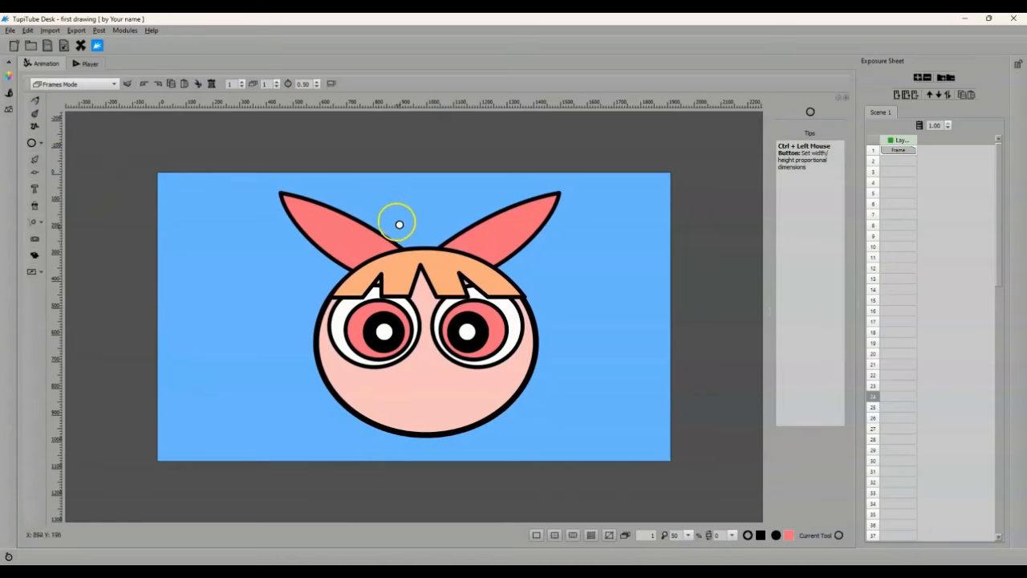
pyautogui.moveTo(384, 239); pyautogui.dragTo(459, 264)
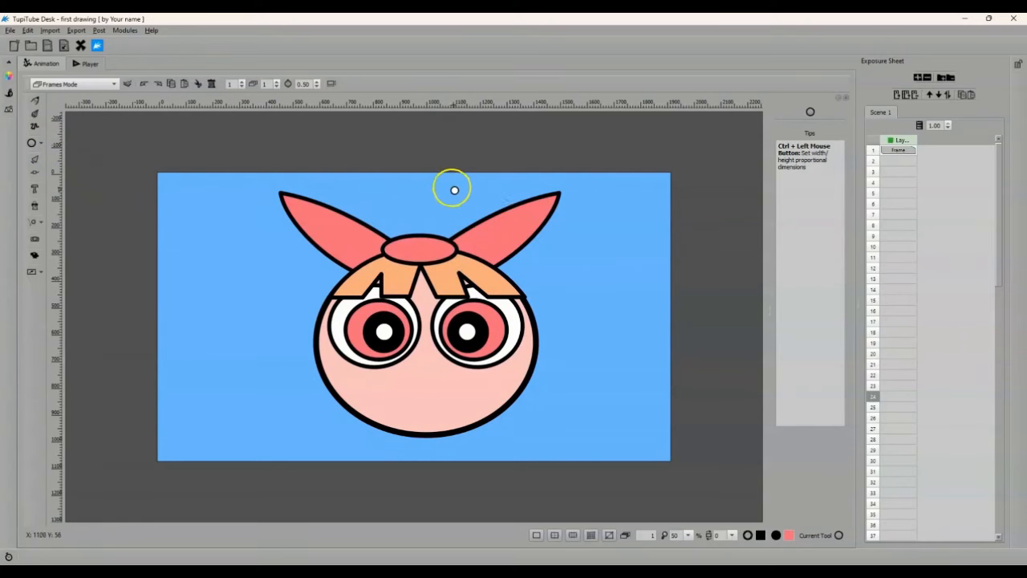
# Send the knot ellipse to the back, behind the hair and both bow tips, and deselect it
pyautogui.click(35, 160)
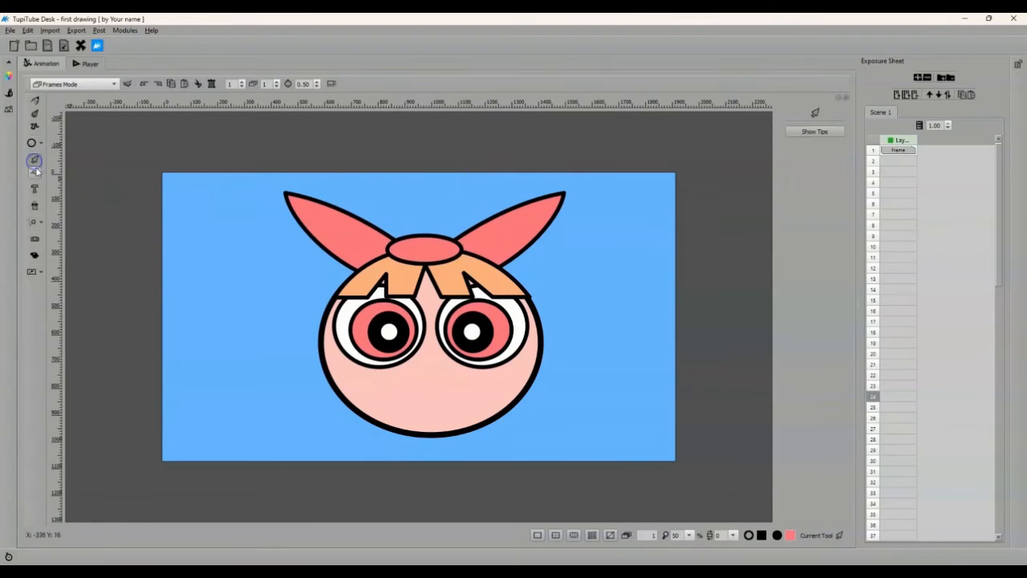
pyautogui.click(426, 249)
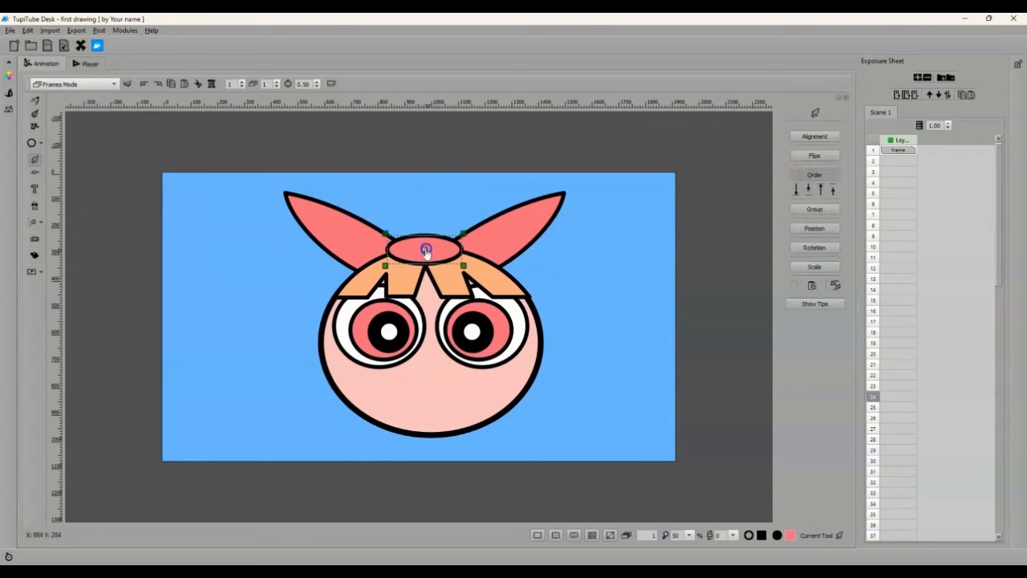
pyautogui.click(796, 190)
pyautogui.click(154, 337)
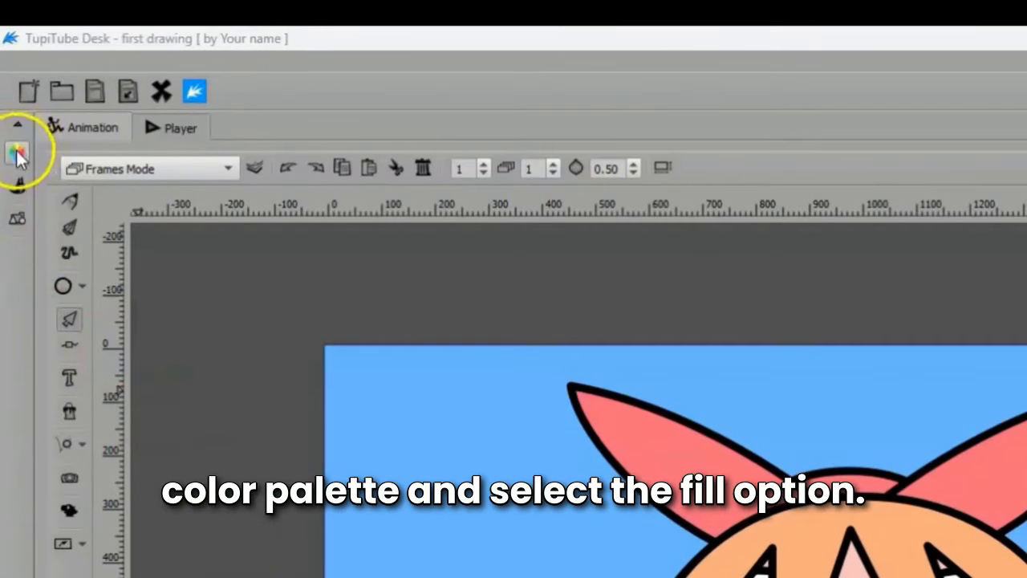
# Set the fill colour to transparent in the Color Palette
pyautogui.click(20, 150)
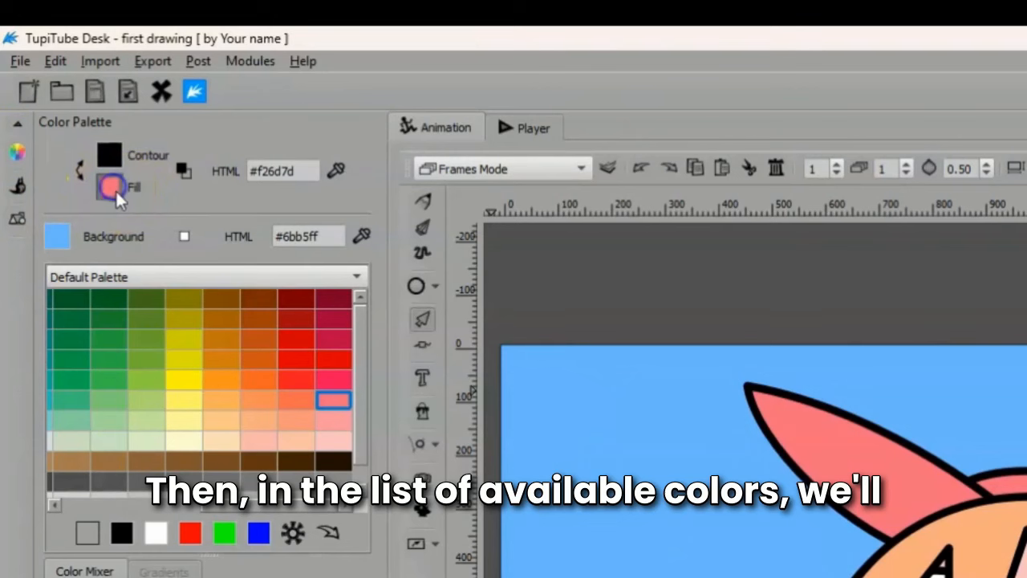
pyautogui.click(87, 532)
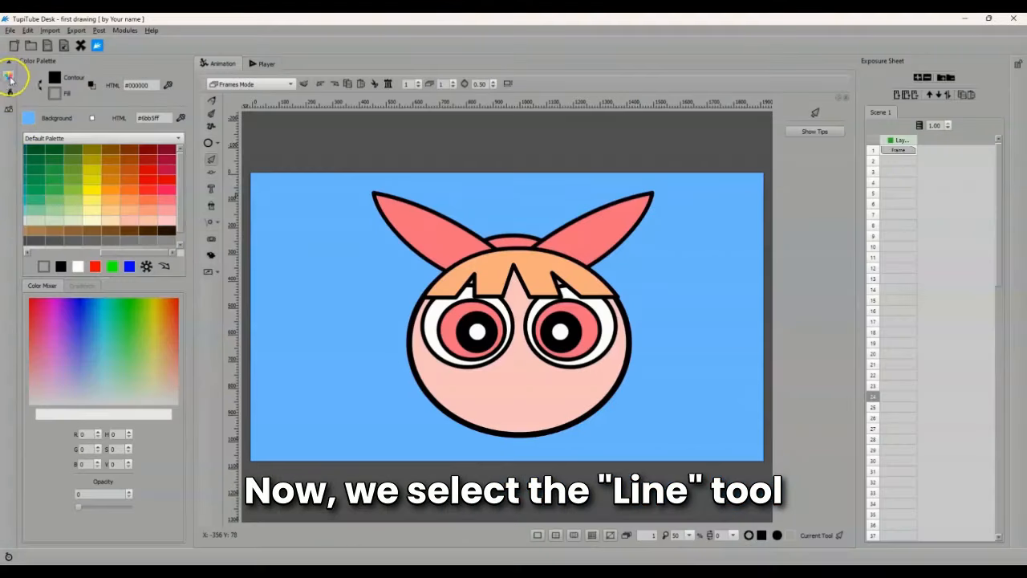
pyautogui.click(17, 153)
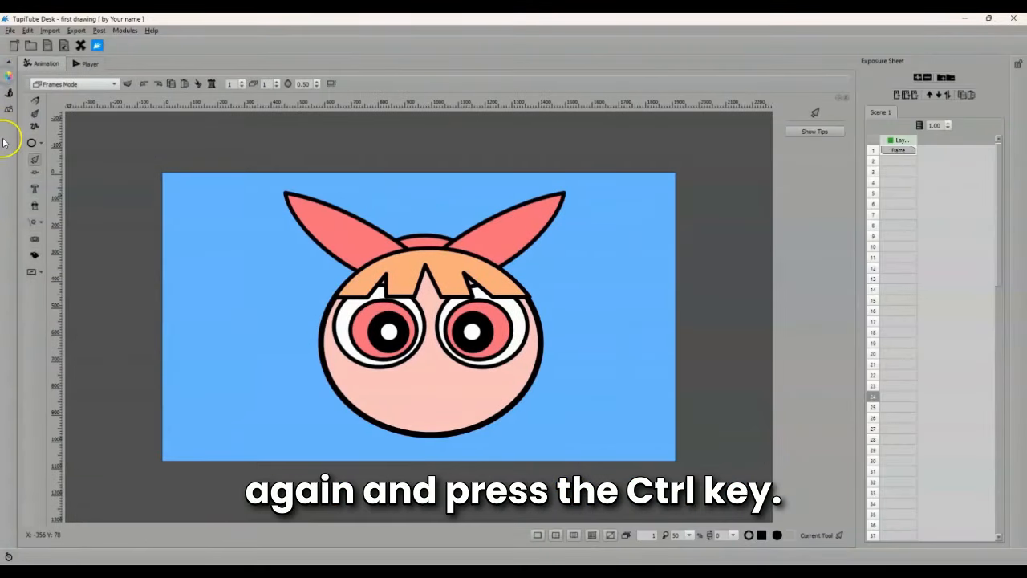
# Draw a short horizontal line below the eyes as the mouth with the Line tool and finish the stroke
pyautogui.click(46, 146)
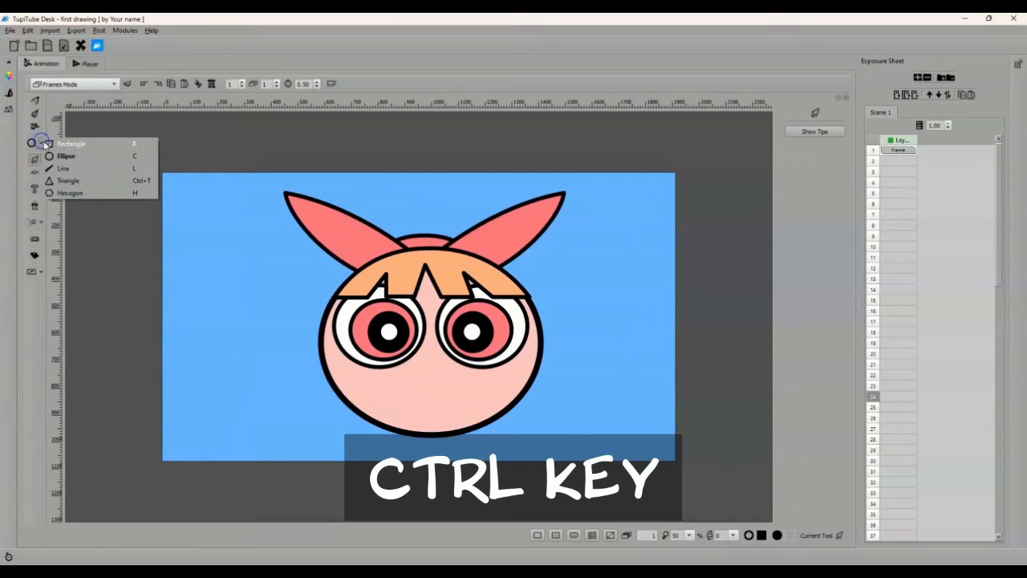
pyautogui.click(83, 169)
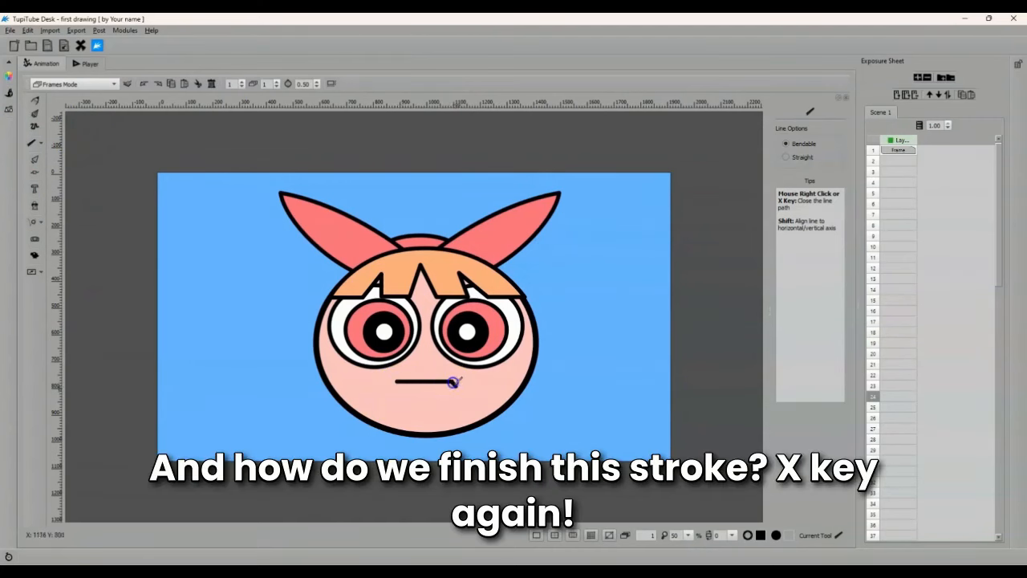
pyautogui.press('x')
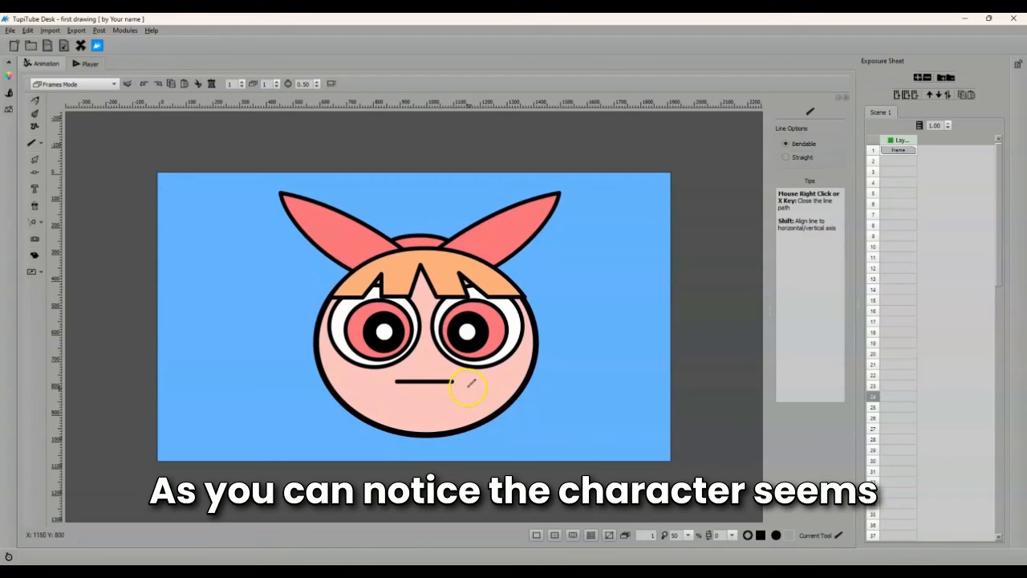
# Use the Nodes tool to bend the mouth line downward into a narrow U-shaped smile, and deselect it
pyautogui.click(35, 174)
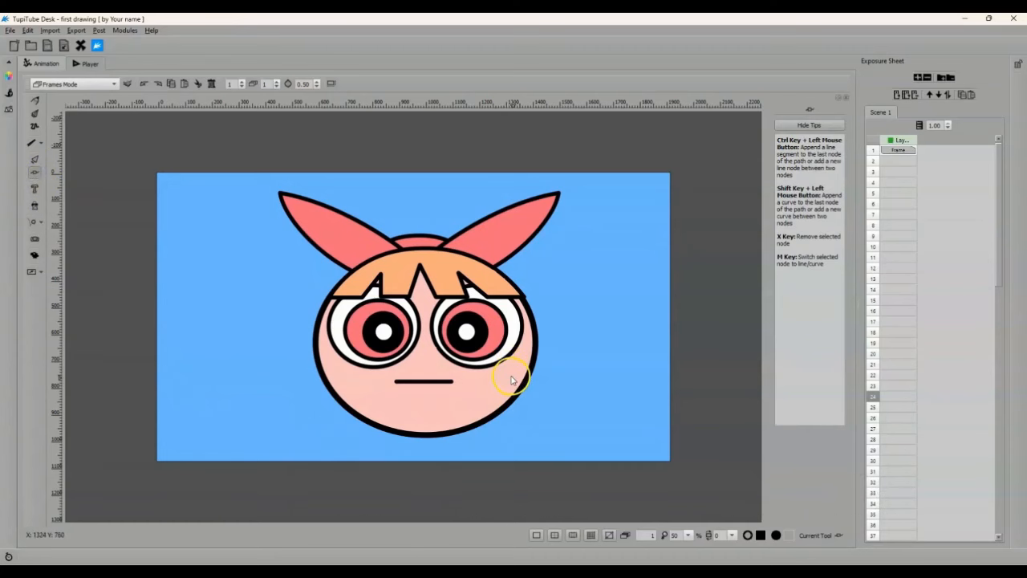
pyautogui.click(421, 384)
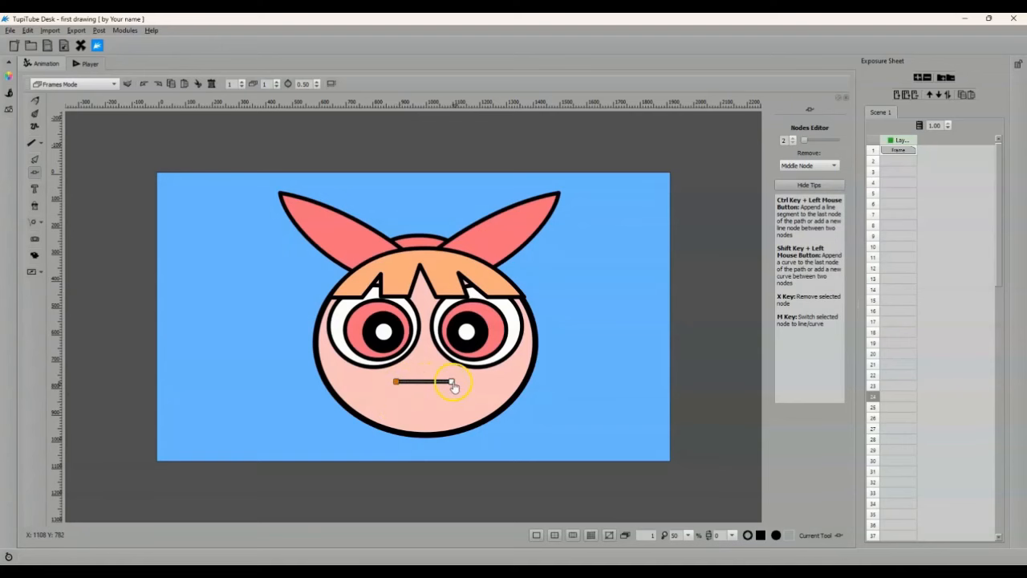
pyautogui.moveTo(454, 386); pyautogui.dragTo(408, 385)
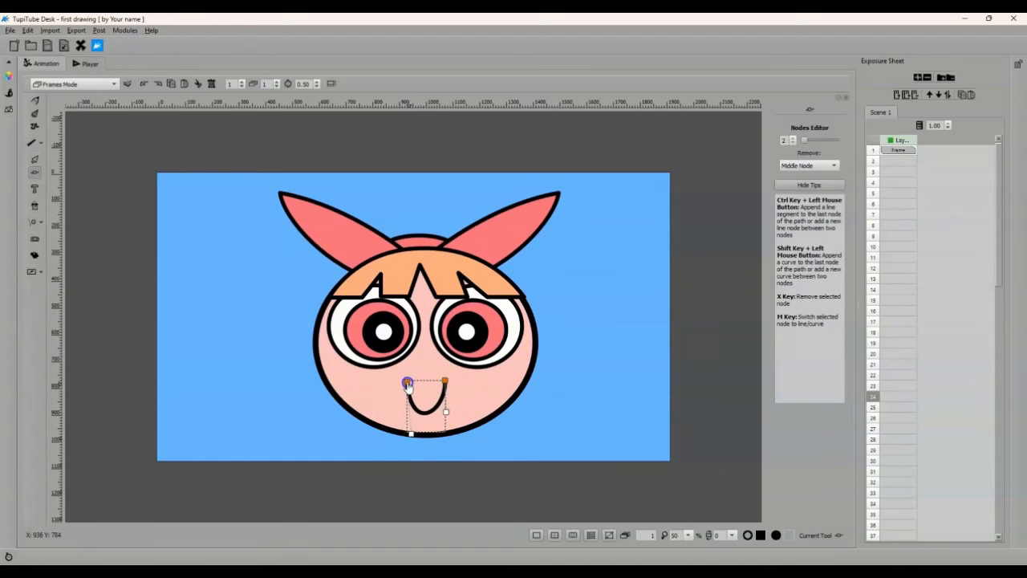
pyautogui.click(564, 432)
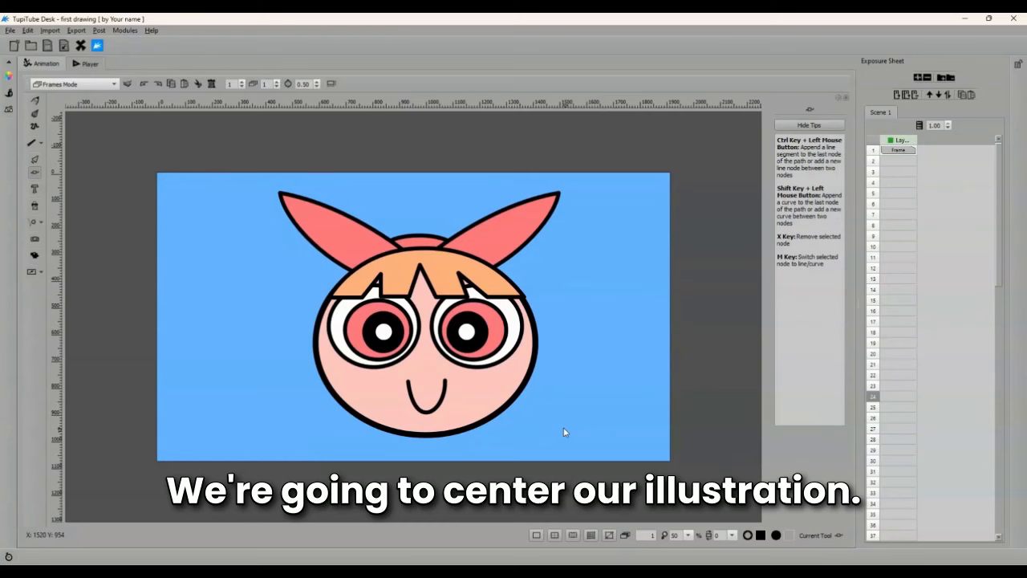
# Select all elements of the character with the selection tool and group them into one object
pyautogui.click(212, 331)
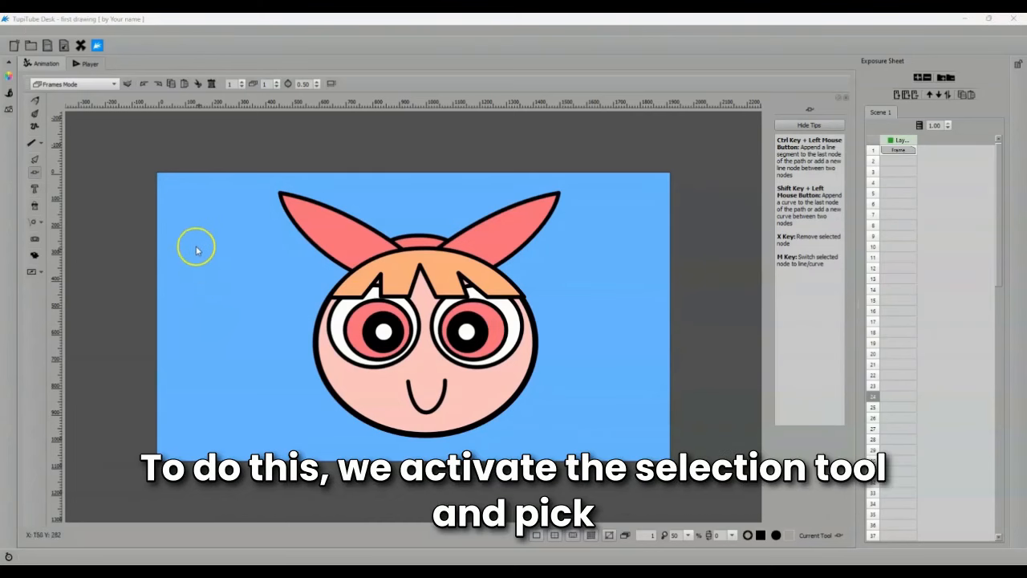
pyautogui.click(34, 161)
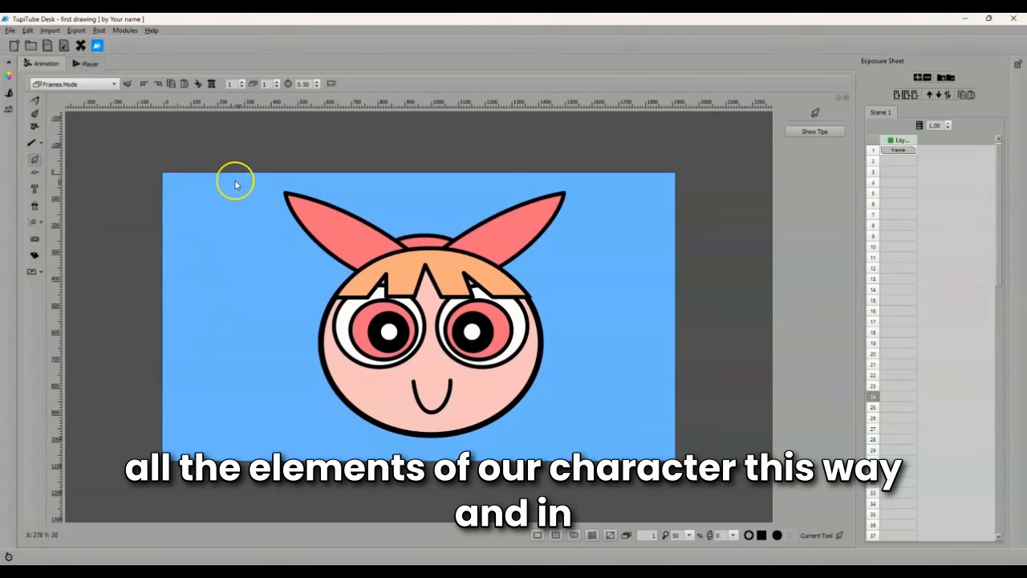
pyautogui.moveTo(237, 178); pyautogui.dragTo(296, 236)
pyautogui.moveTo(375, 308); pyautogui.dragTo(615, 448)
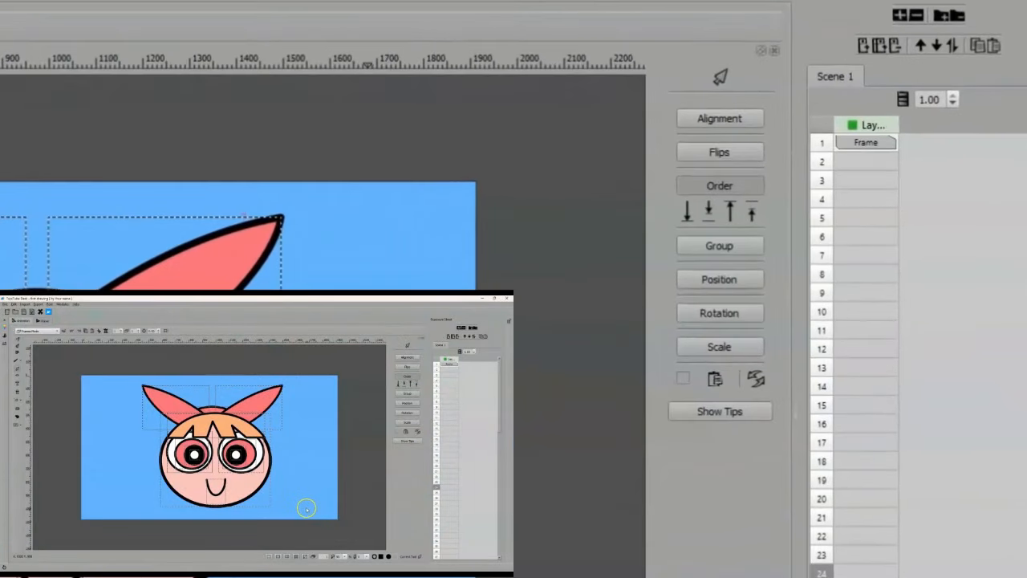
pyautogui.click(746, 235)
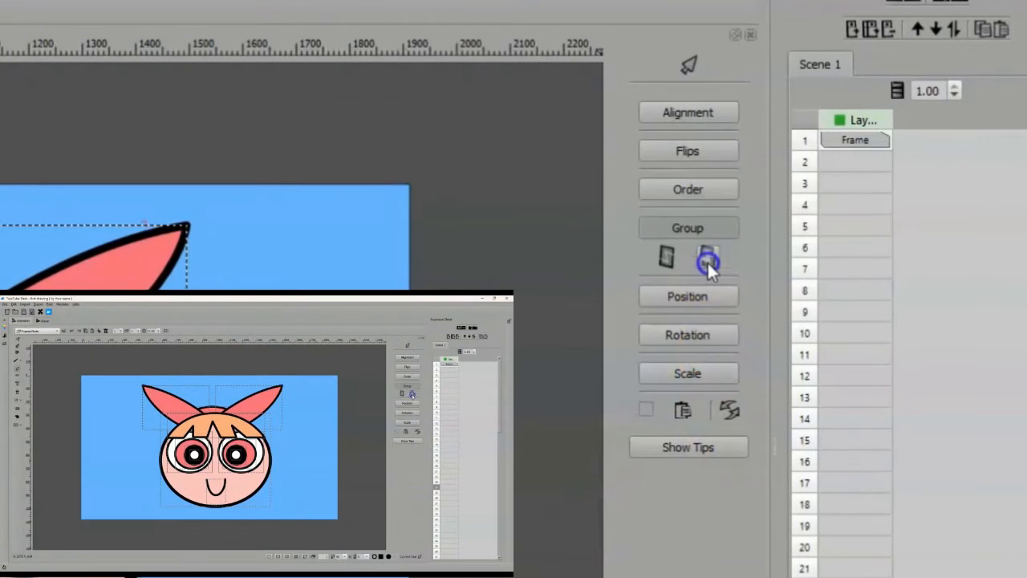
pyautogui.click(707, 261)
pyautogui.click(666, 255)
# Centre the grouped character both horizontally and vertically on the canvas, deselect it, and save the project
pyautogui.click(225, 446)
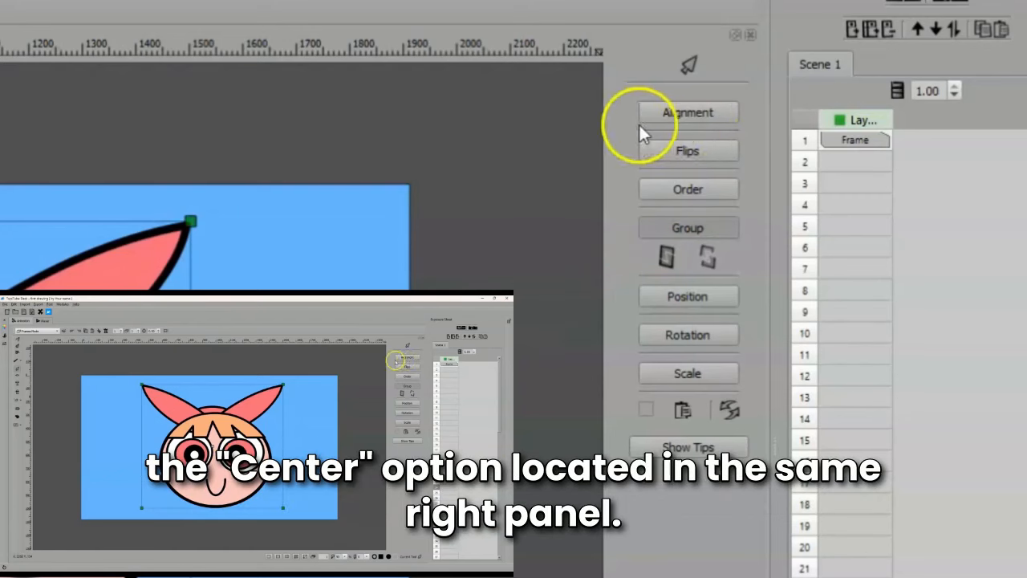
pyautogui.click(690, 113)
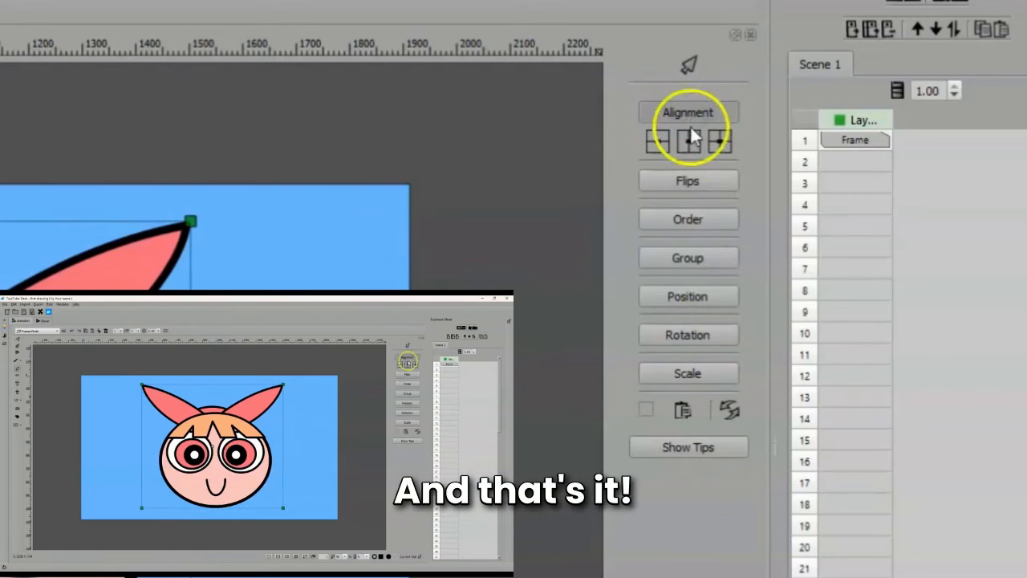
pyautogui.click(720, 142)
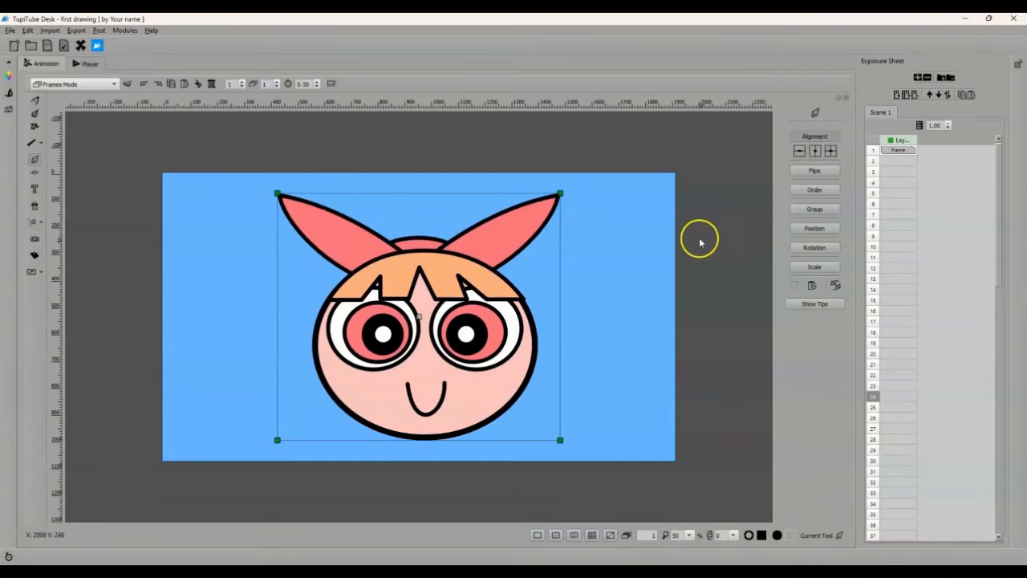
pyautogui.click(639, 291)
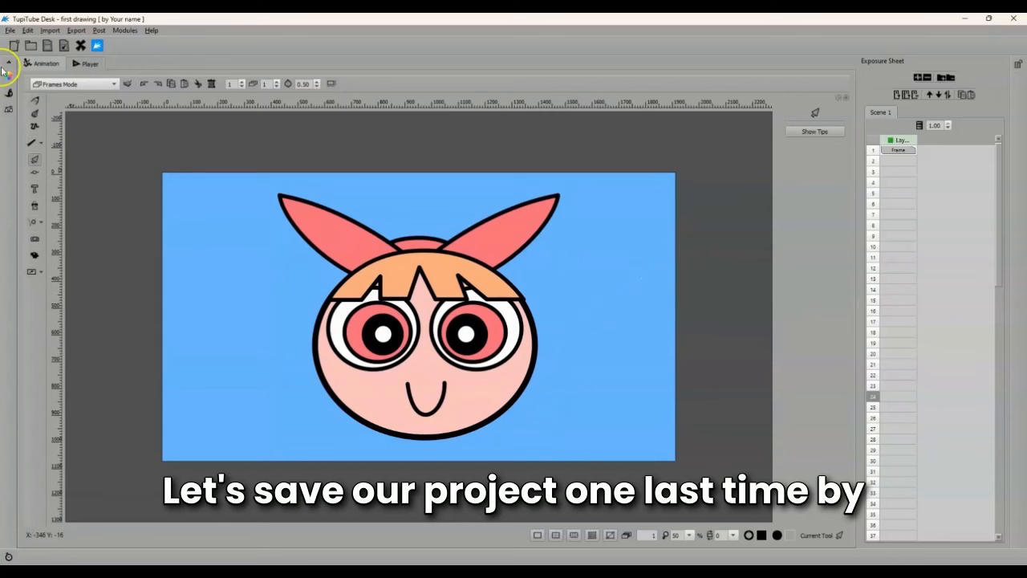
pyautogui.click(47, 46)
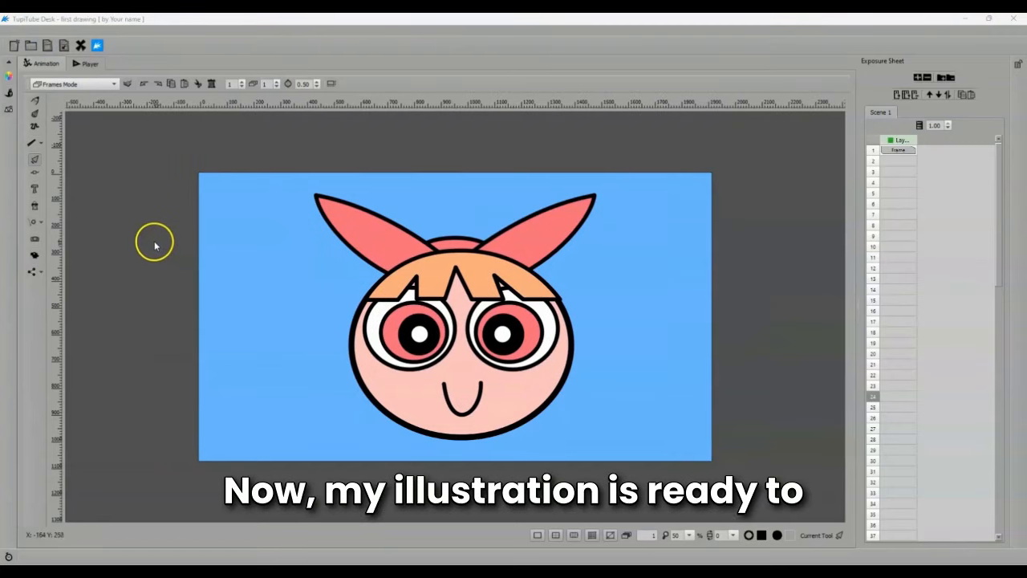
pyautogui.click(149, 233)
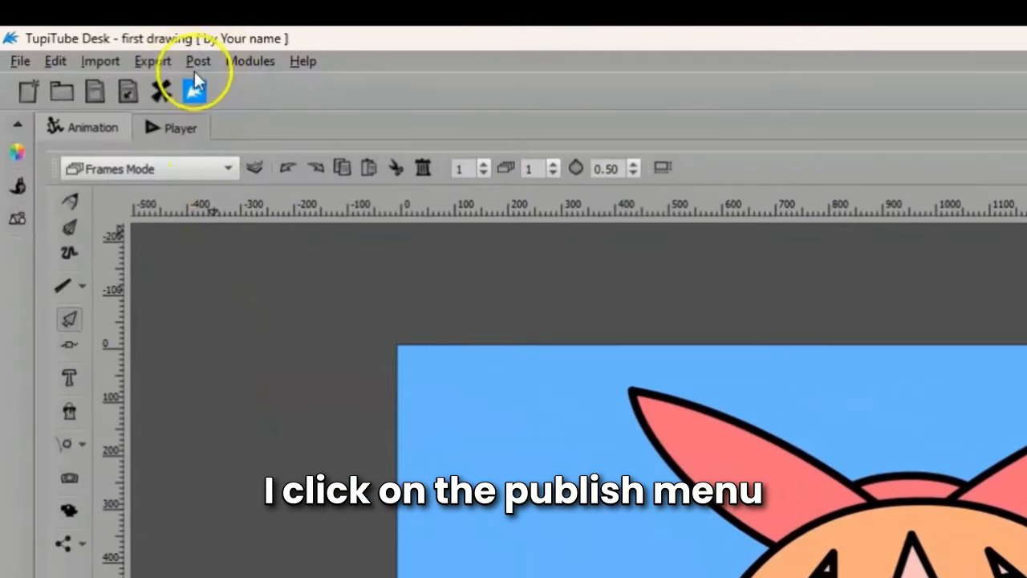
# Start posting the frame with the title "My First Drawing!" and add #blossom to its hashtags
pyautogui.click(202, 61)
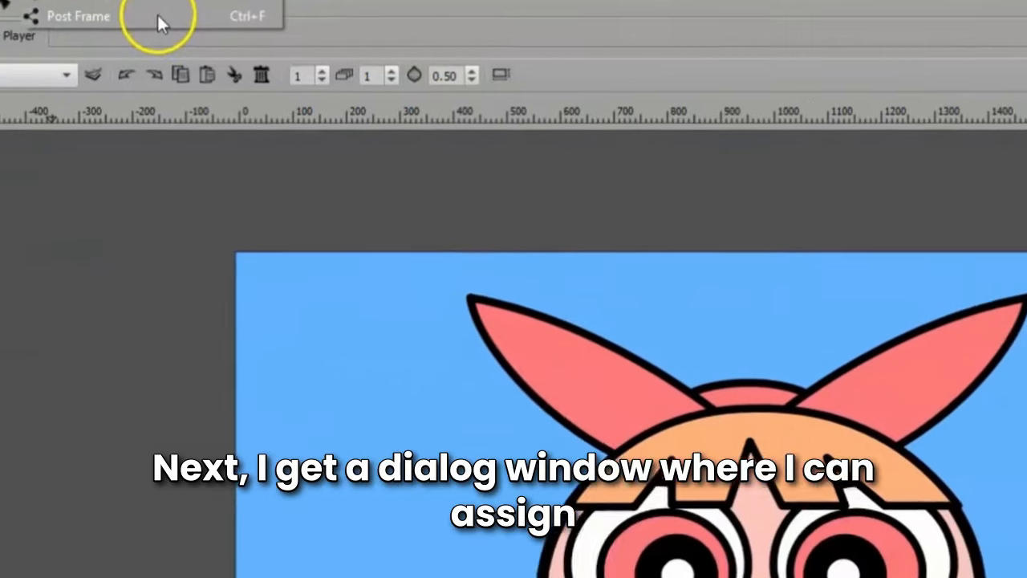
pyautogui.click(159, 17)
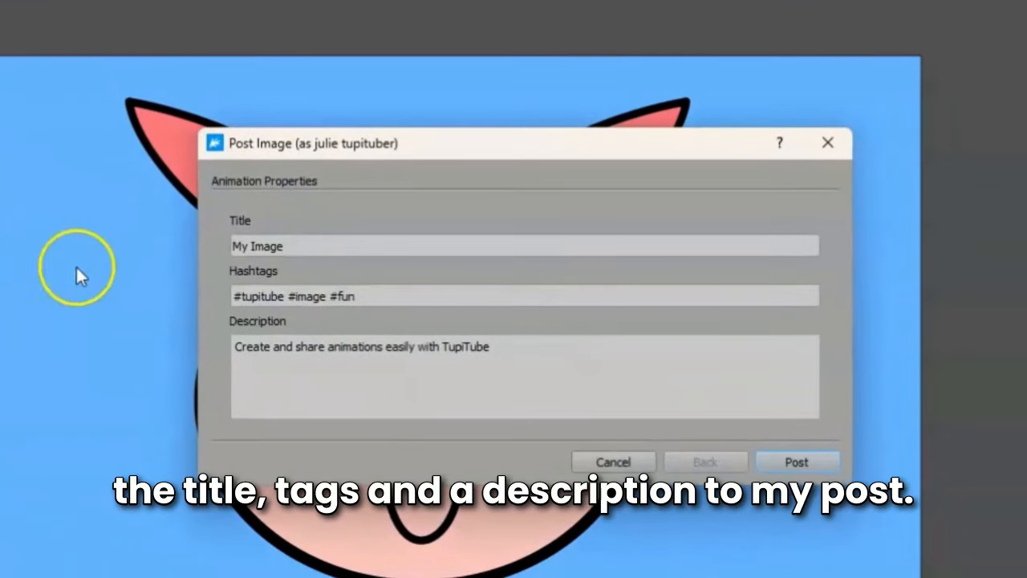
pyautogui.click(309, 246)
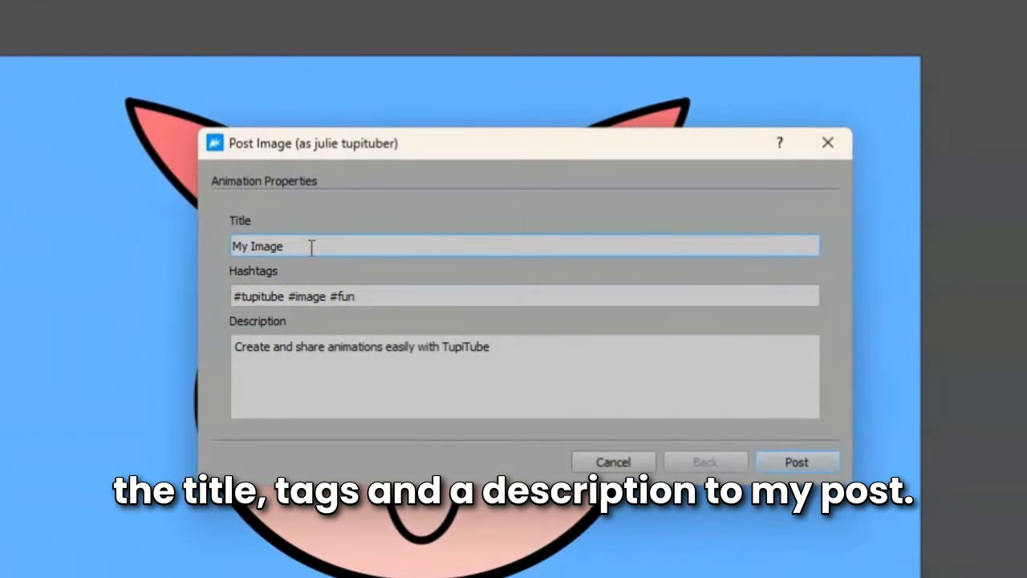
pyautogui.write('My First Drawing!')
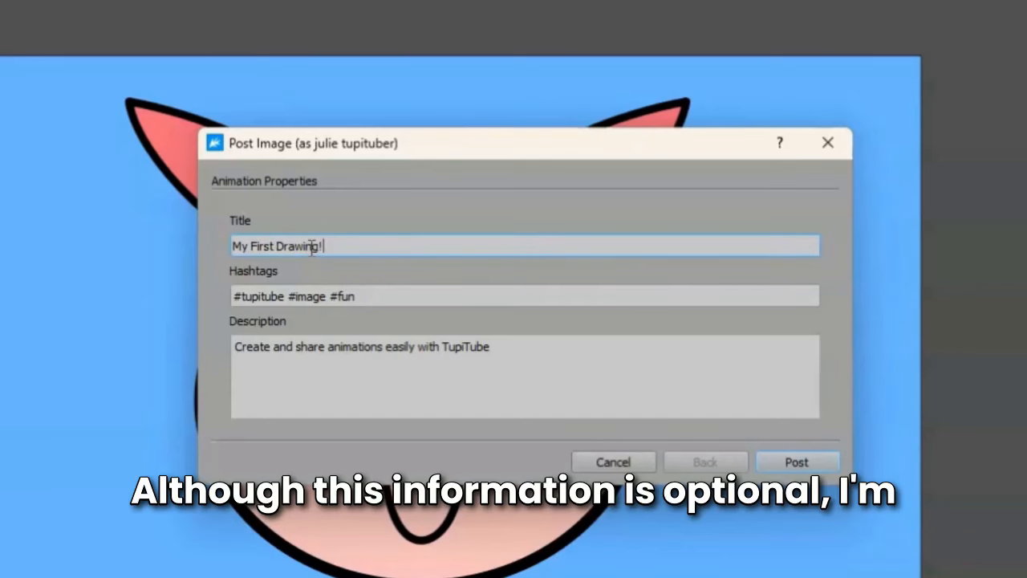
pyautogui.click(408, 296)
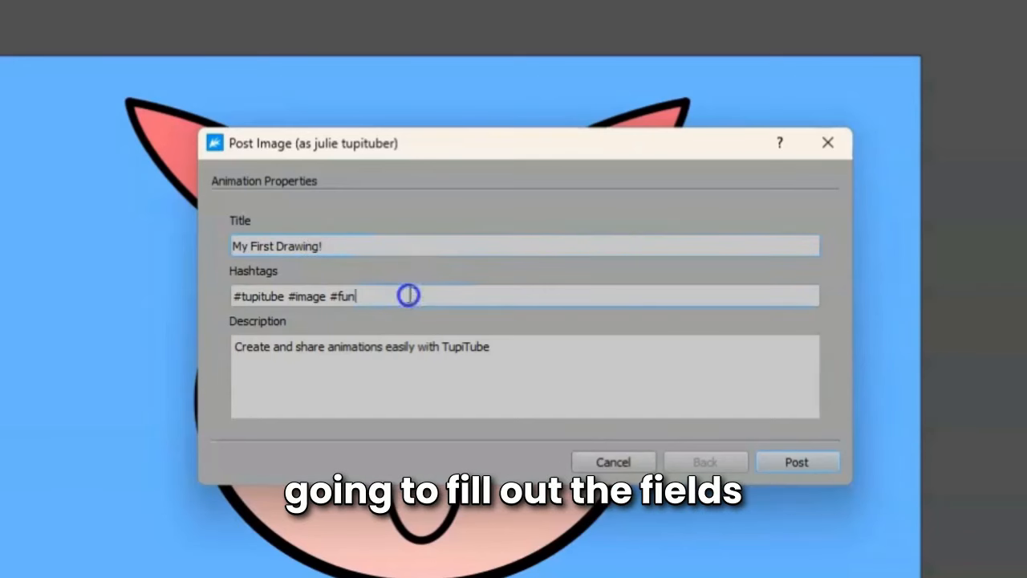
pyautogui.write('#blossom')
# Replace the post description with "This is Blossom from The Powerpuff girls!" and publish the image
pyautogui.moveTo(509, 350); pyautogui.dragTo(239, 347)
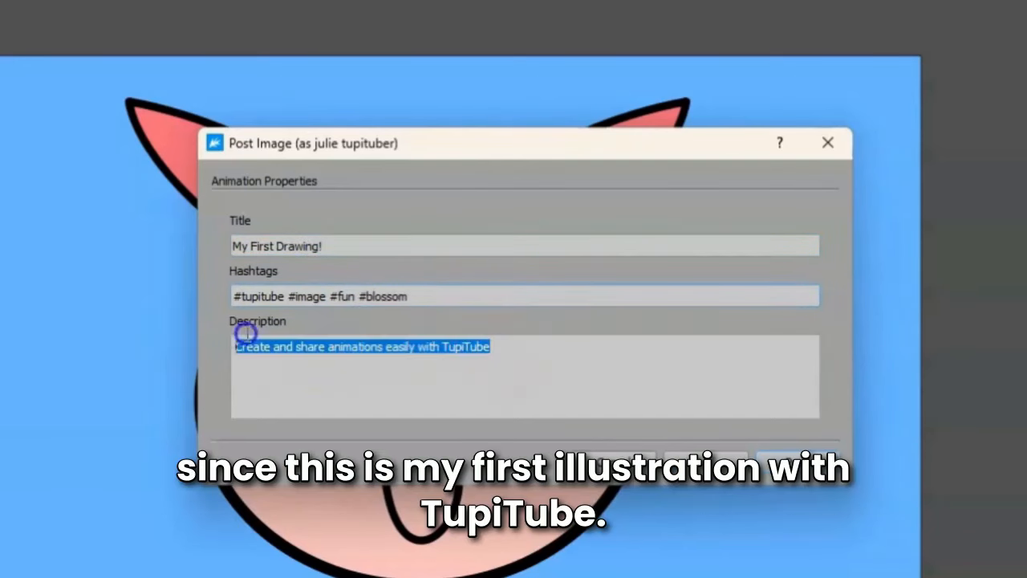
pyautogui.press('BackSpace')
pyautogui.write('This is Blossom from The Powerpuff girls!')
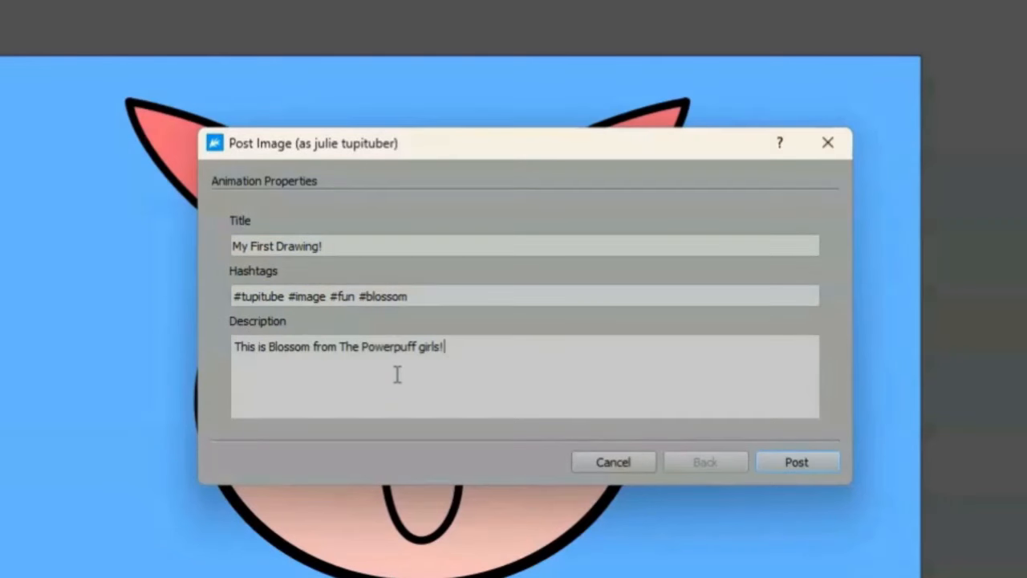
pyautogui.click(825, 472)
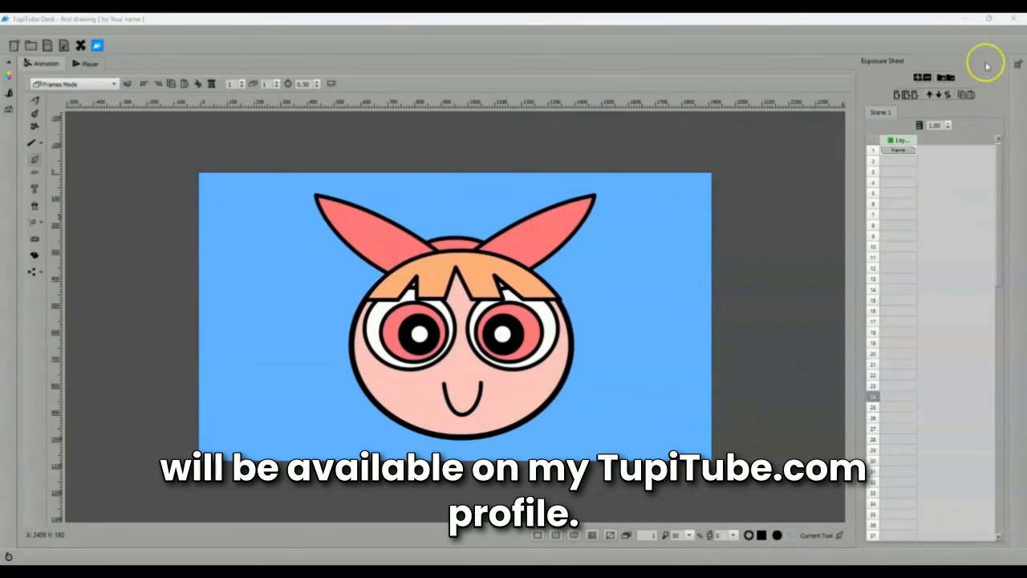
# Switch to Google Chrome and open the published Blossom drawing at full size from the TupiTube dashboard
pyautogui.click(966, 21)
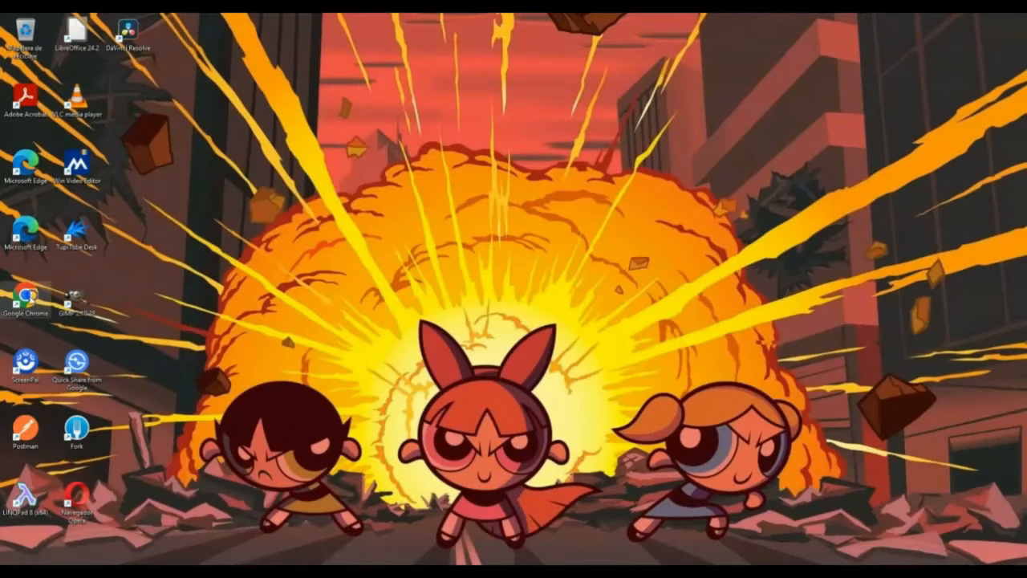
pyautogui.doubleClick(33, 301)
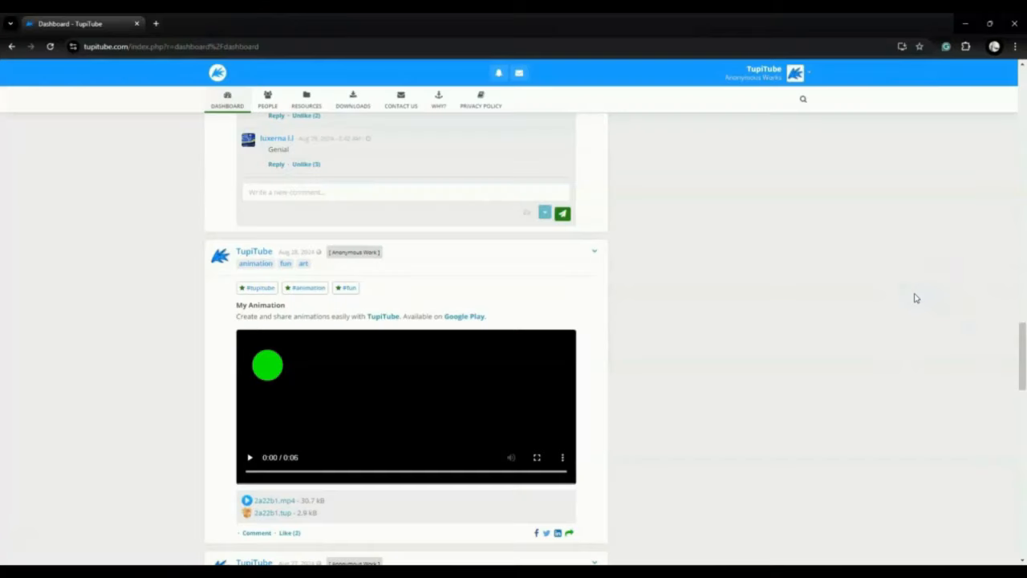
pyautogui.scroll(-5, 912, 296)
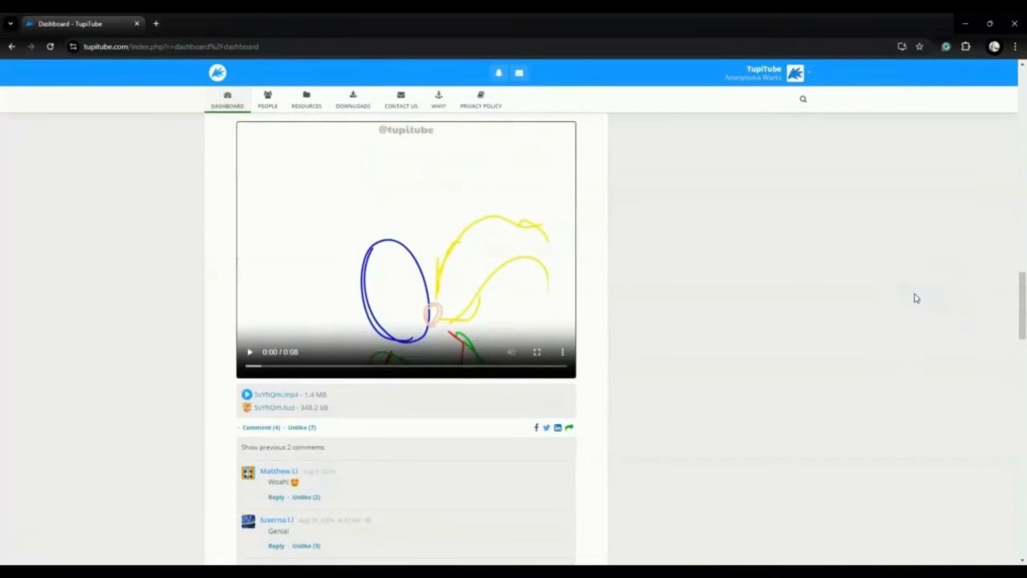
pyautogui.scroll(3, 915, 297)
pyautogui.scroll(10, 916, 298)
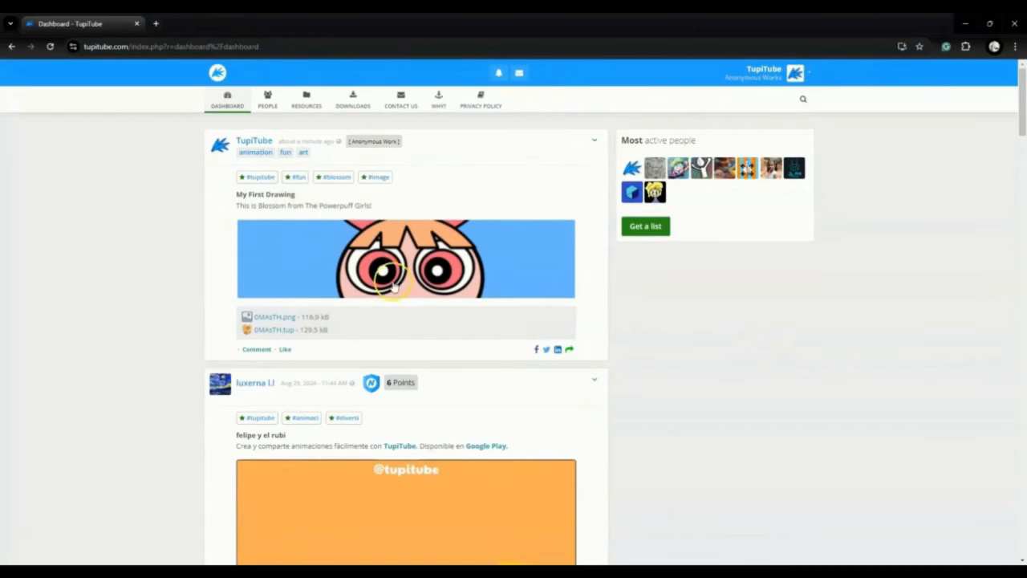
pyautogui.click(514, 253)
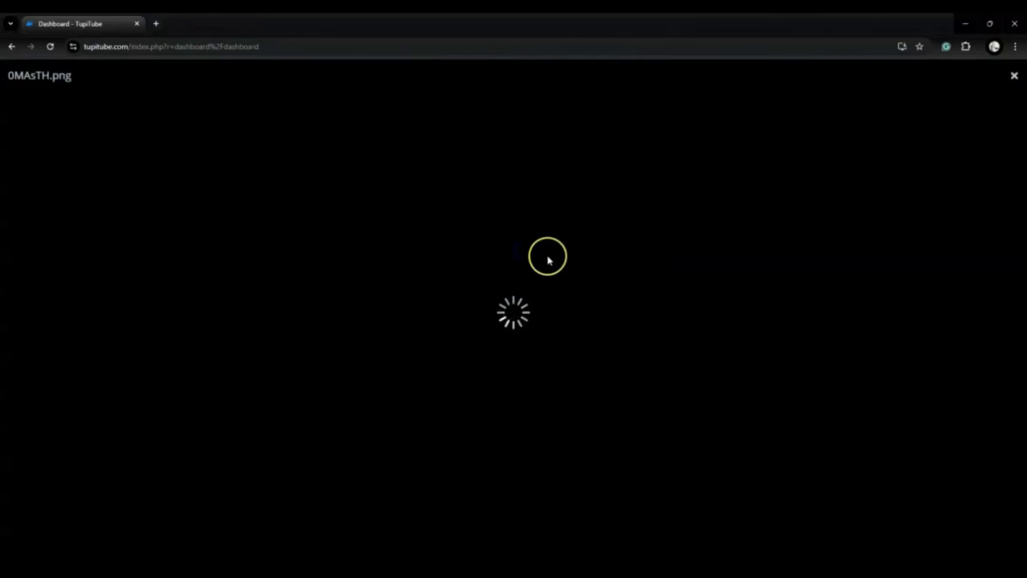